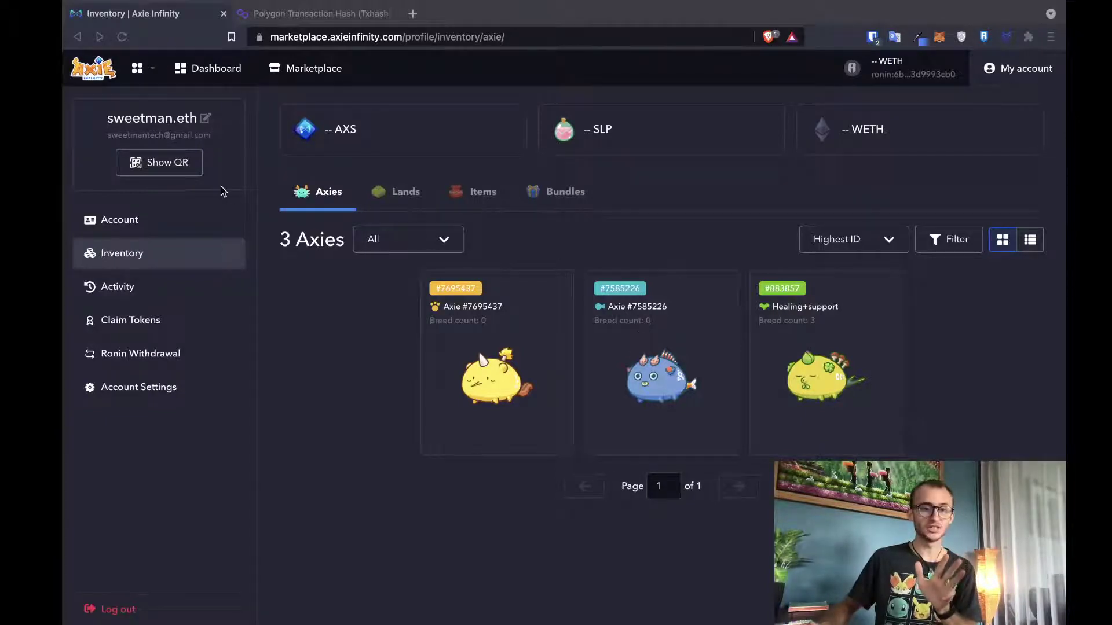
- View the game-login QR code, then close it
left_click(171, 165)
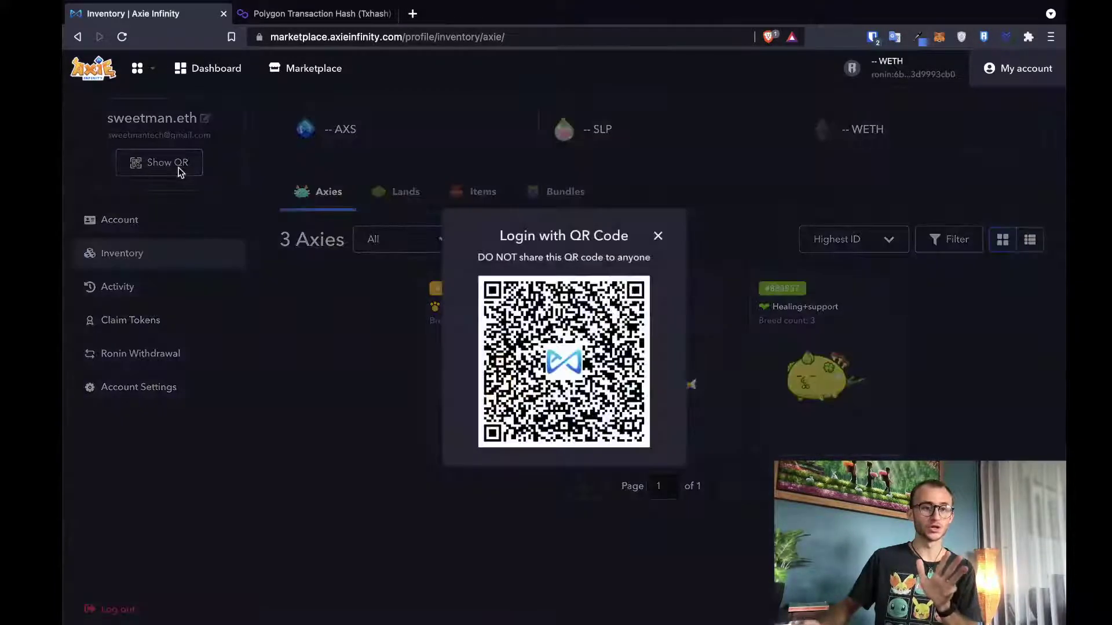
left_click(322, 330)
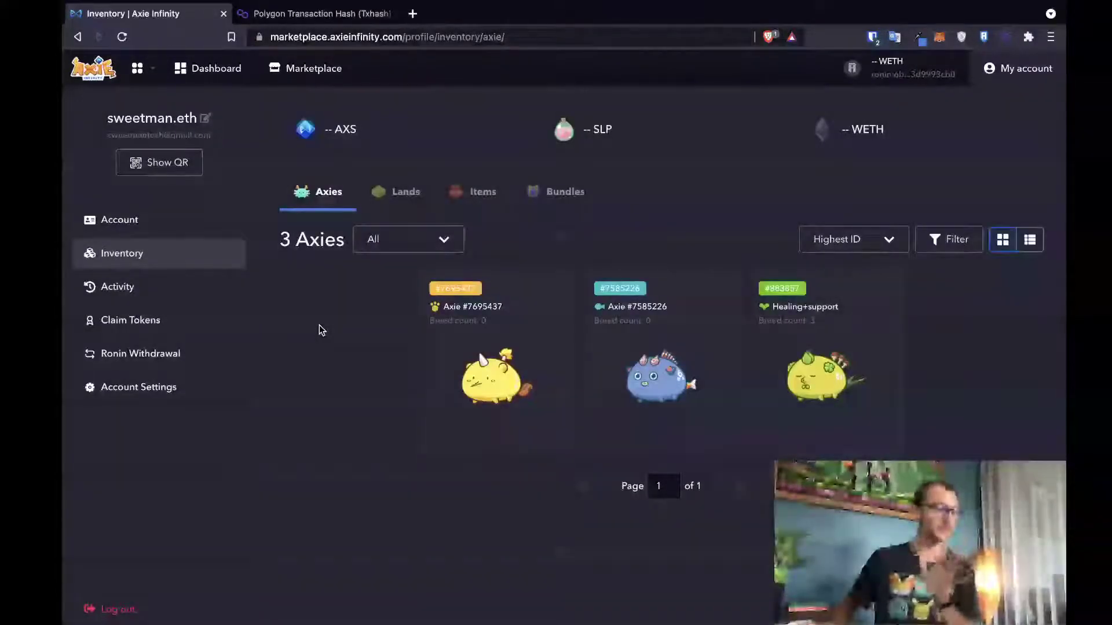
left_click(130, 166)
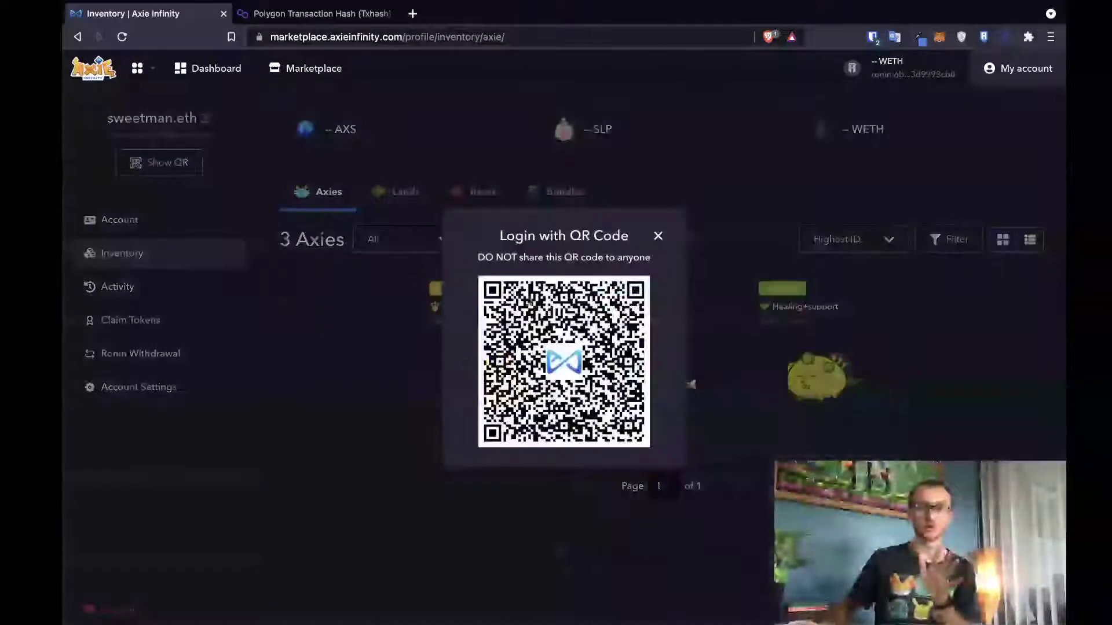
right_click(540, 296)
left_click(368, 309)
left_click(371, 313)
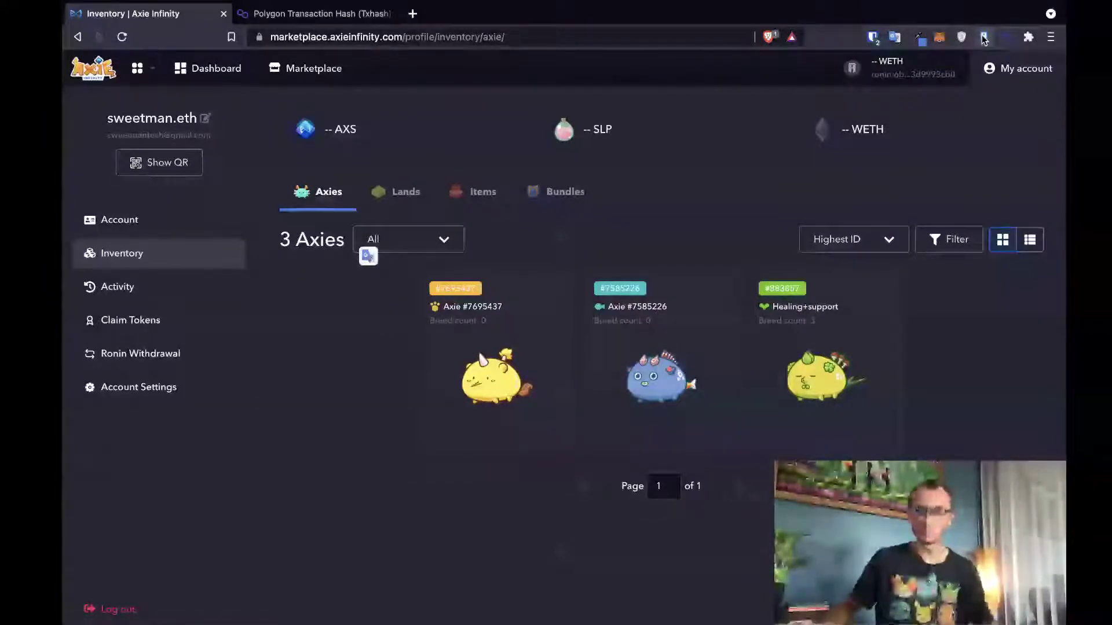
- Create a third Ronin wallet account named with the scholar's name plus 'Scholarship #2'
left_click(983, 37)
scroll(798, 199, "down", 2)
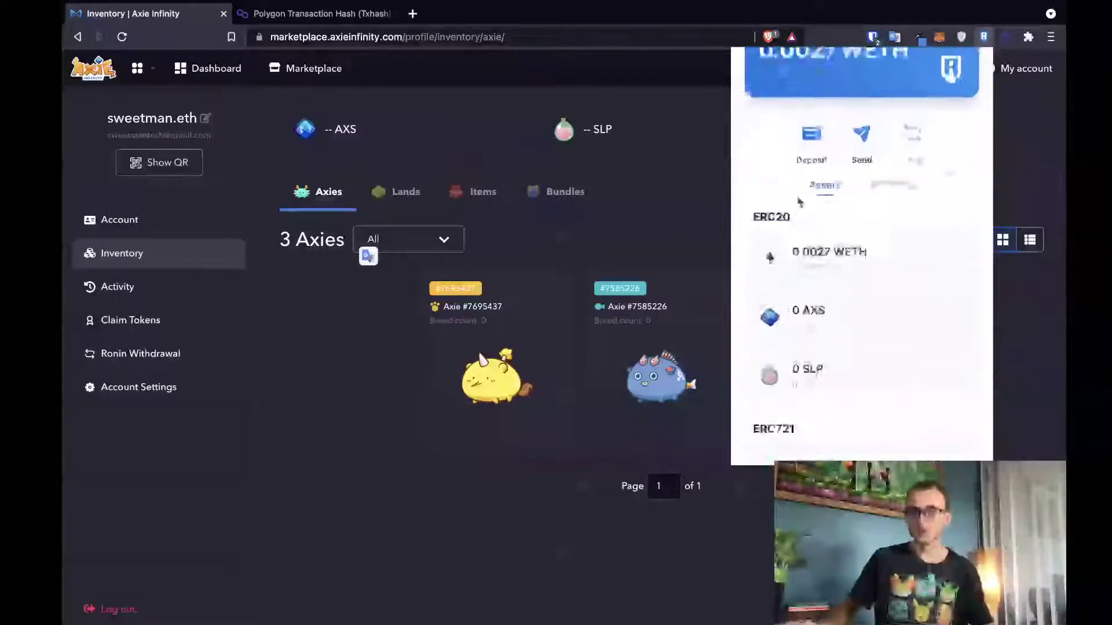
scroll(799, 201, "up", 2)
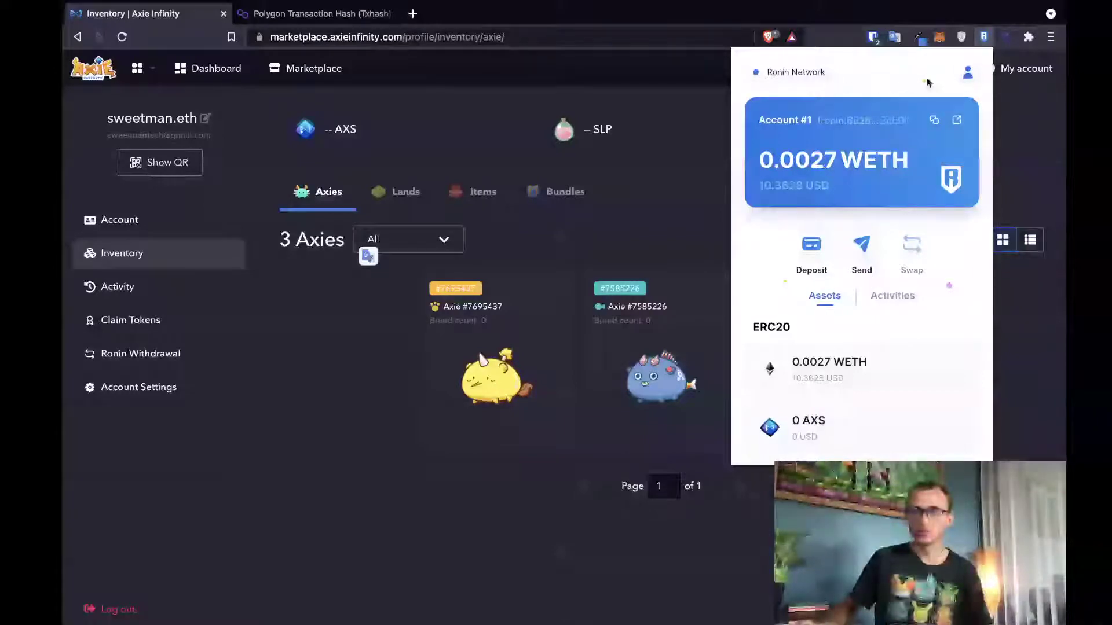
left_click(967, 72)
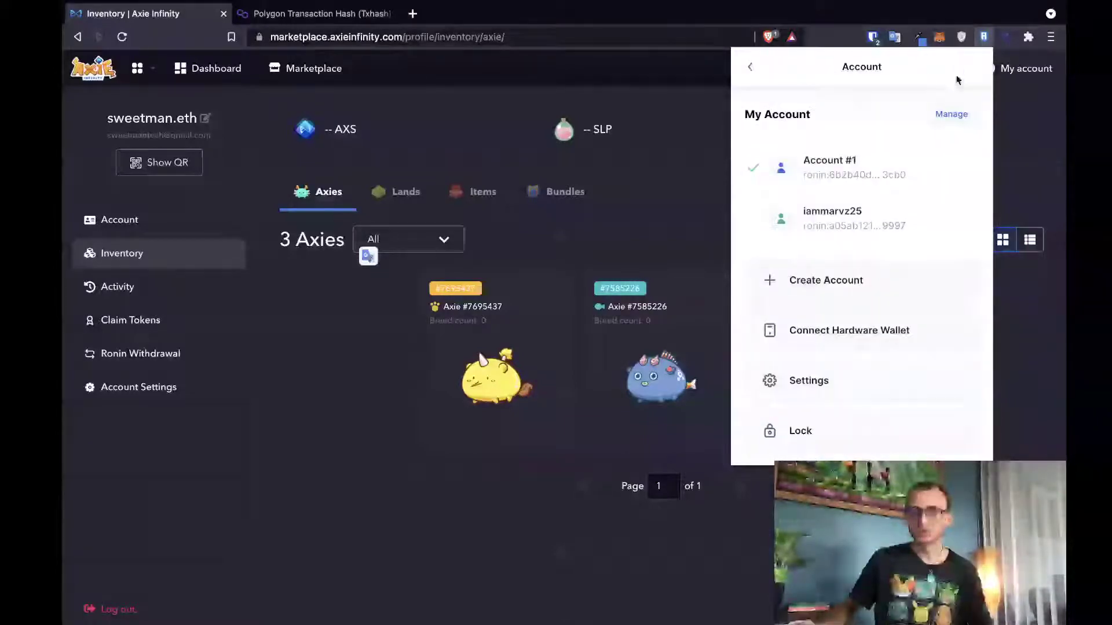
left_click(834, 276)
left_click(820, 229)
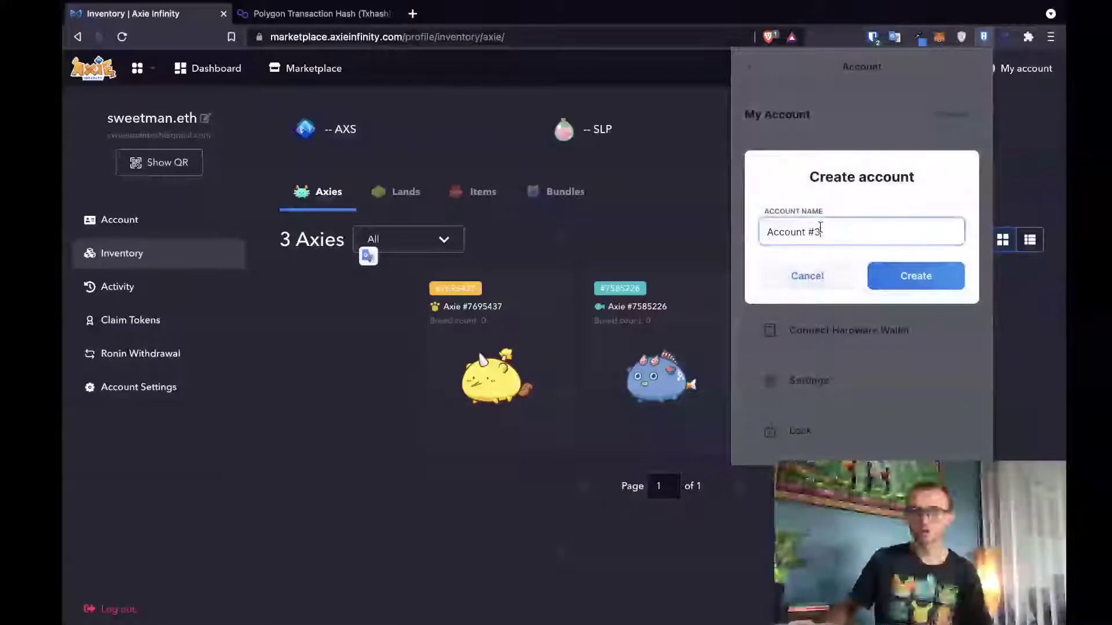
double_click(777, 231)
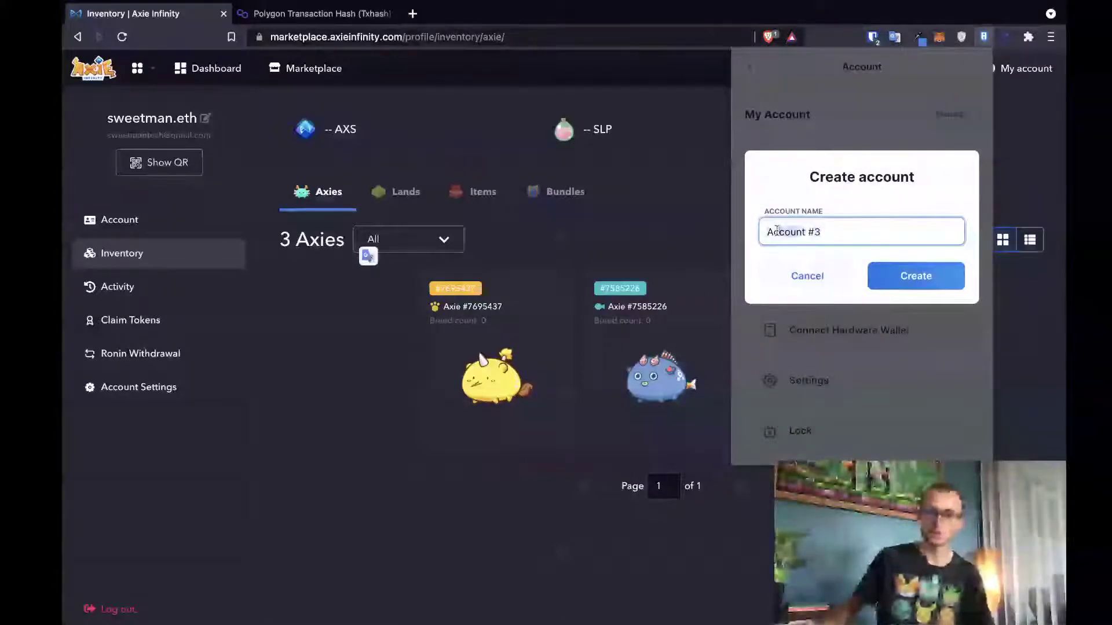
triple_click(777, 230)
type("Jose ")
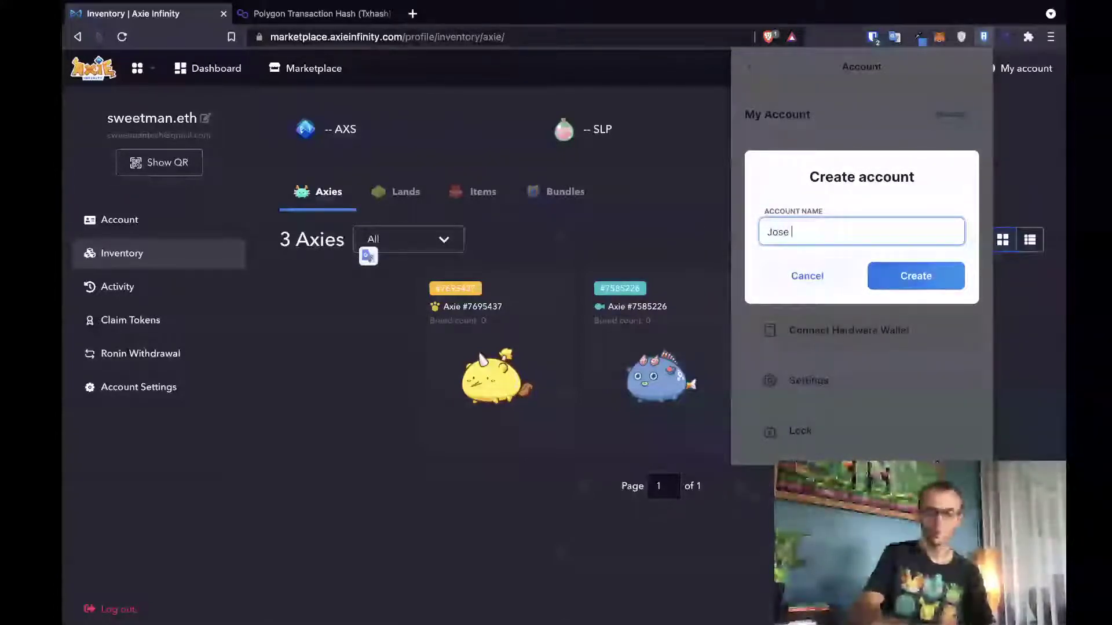
type("Scholarship")
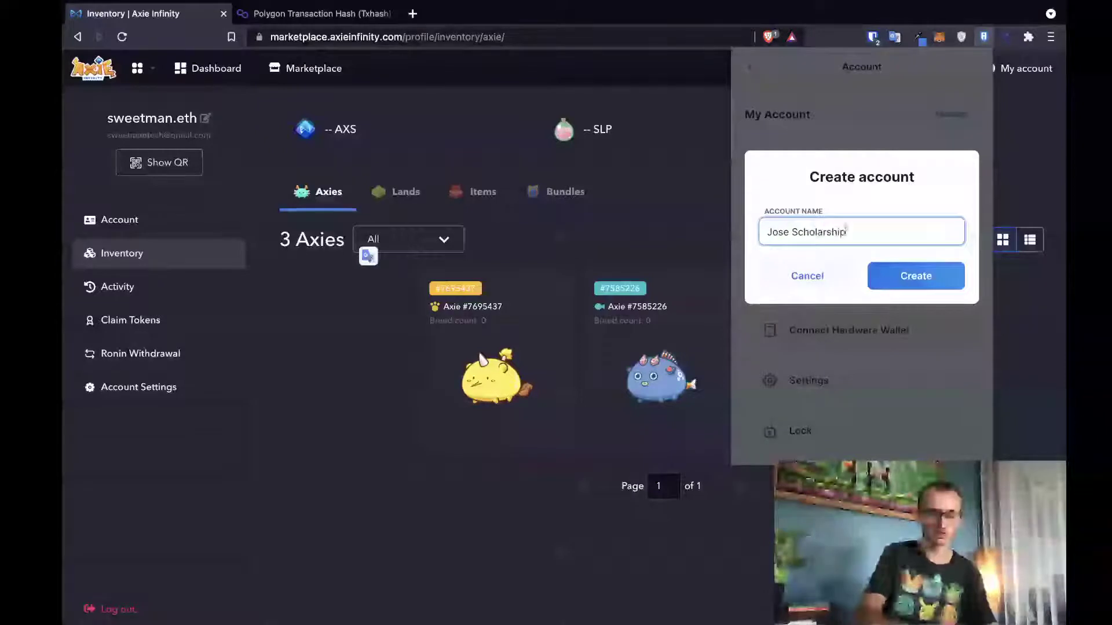
type(" #2")
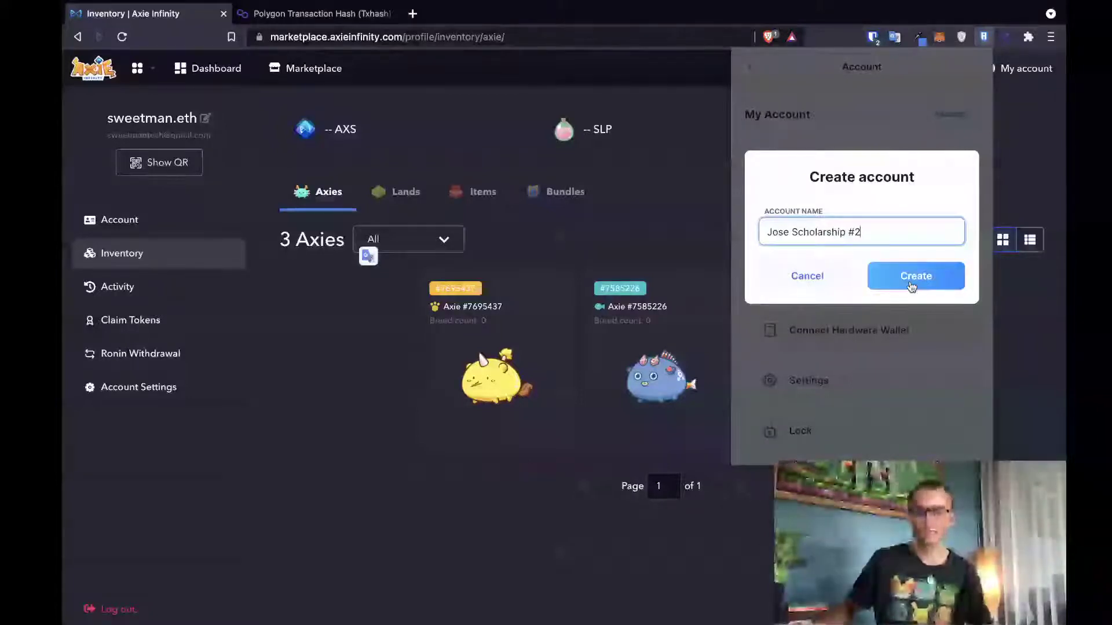
left_click(912, 286)
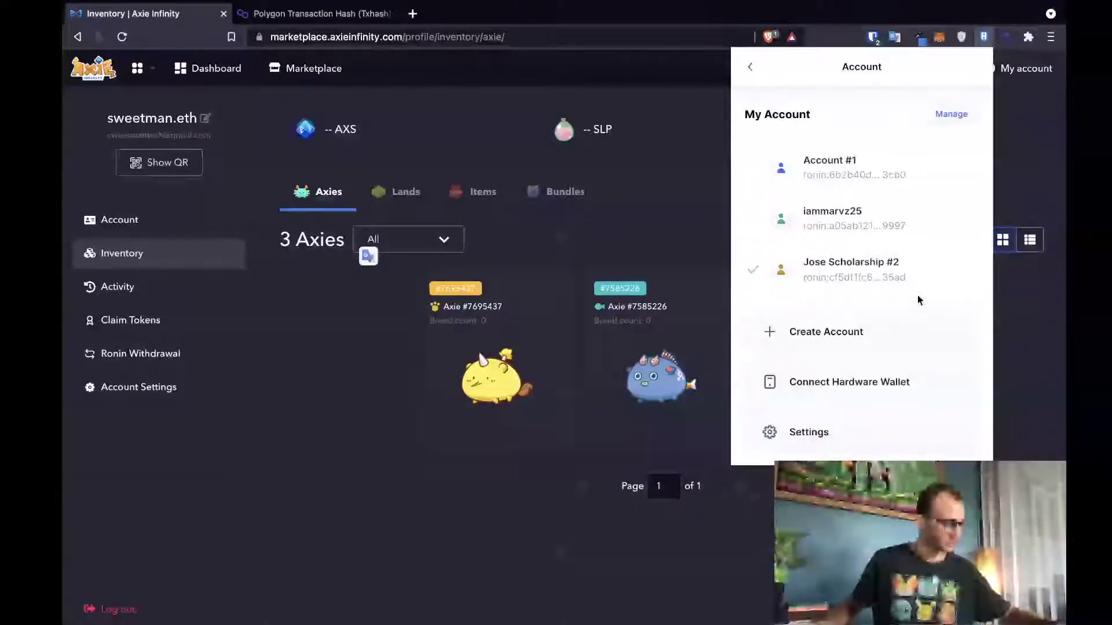
- Close the wallet account list to return to the marketplace Account dashboard
left_click(615, 242)
- Log out of the main account and log in as the new wallet account via Ronin
left_click(1020, 69)
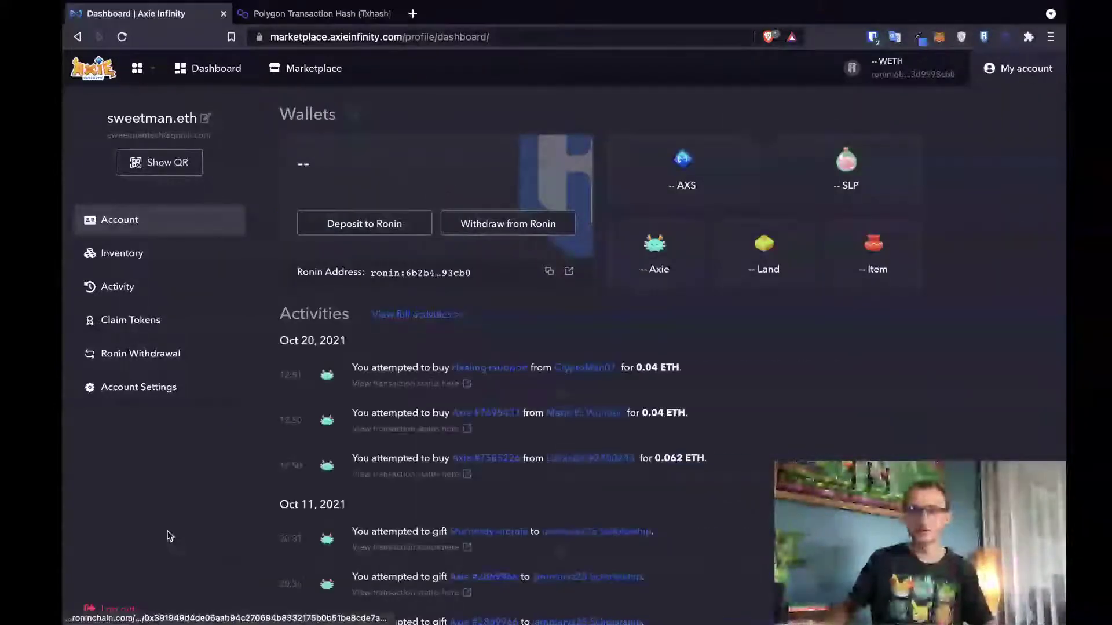
left_click(117, 607)
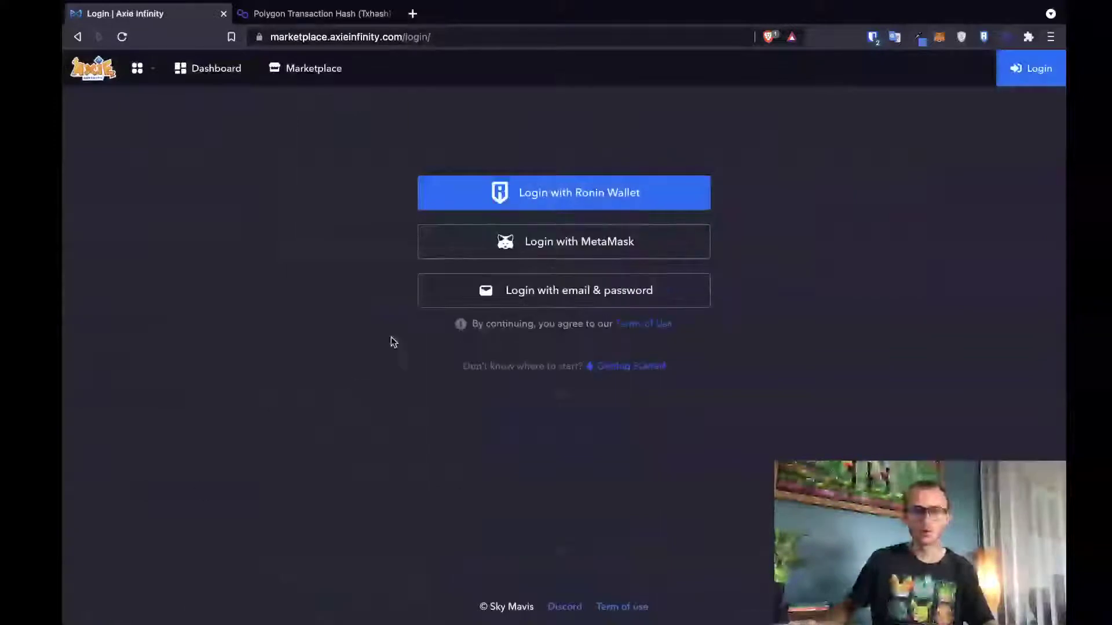
left_click(579, 194)
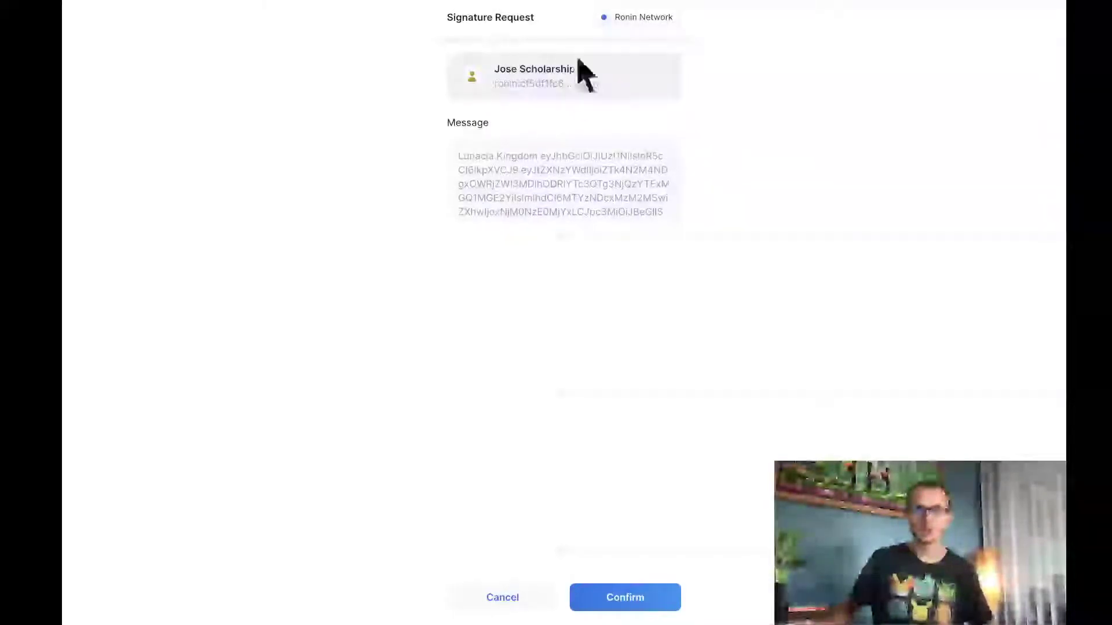
left_click(627, 599)
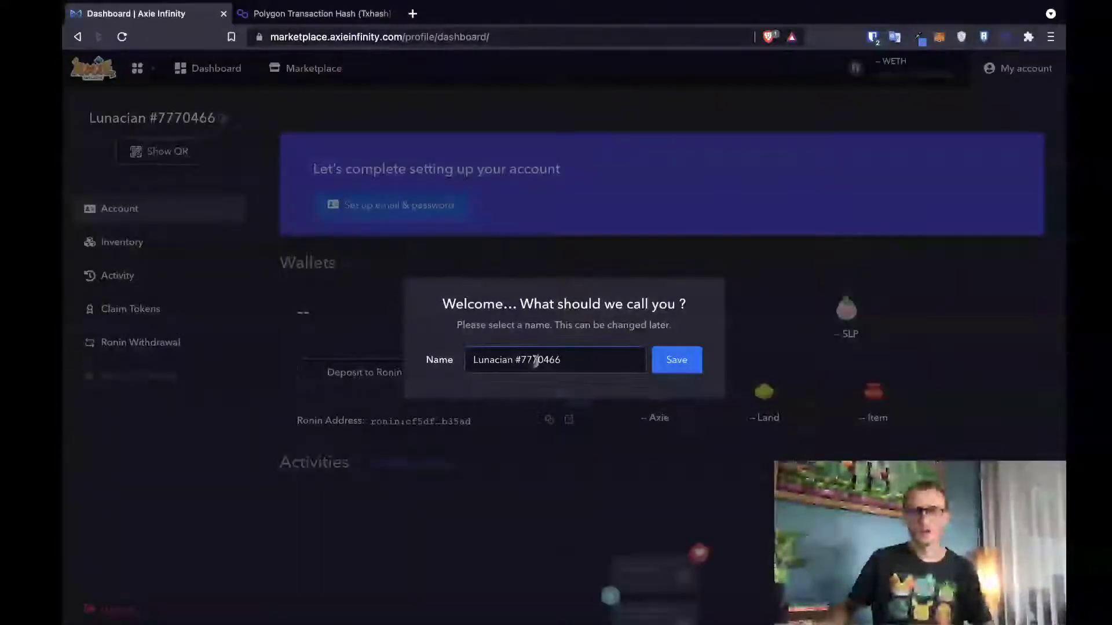
- Rename the Lunacian profile to the scholar's name plus 'Scholarship #2'
triple_click(539, 360)
type("Jose ")
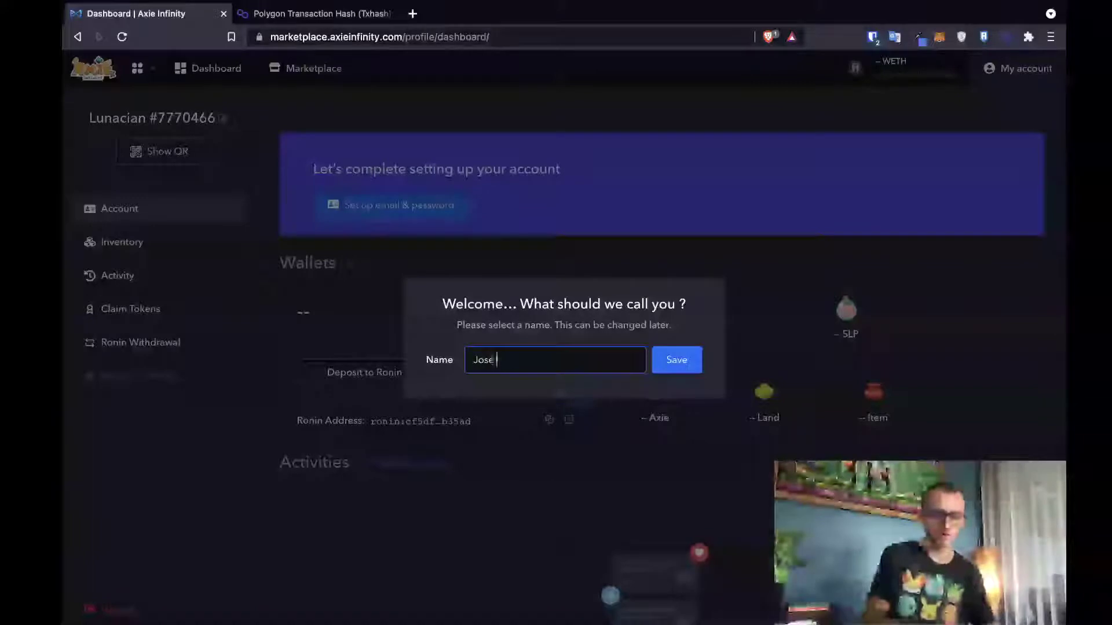
type("Scholarship #2")
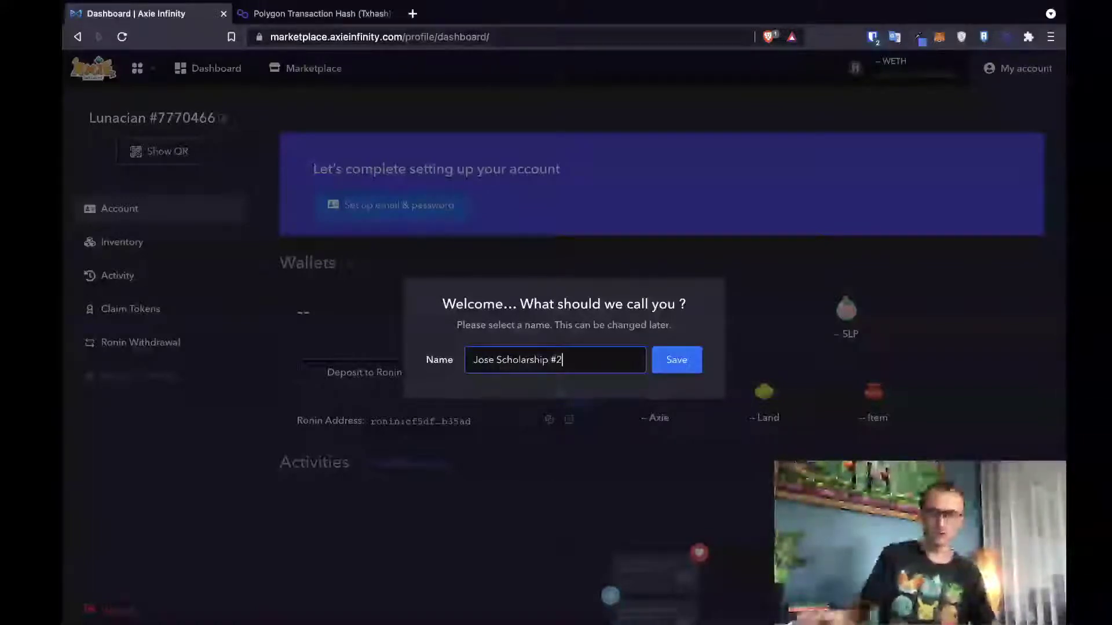
left_click(672, 367)
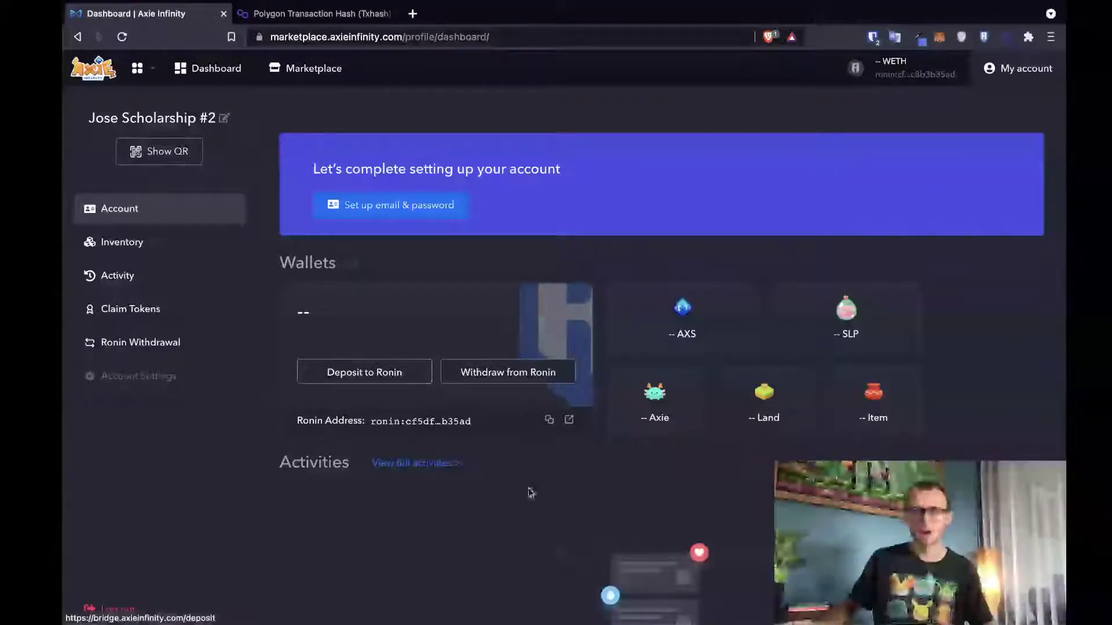
- Confirm the scholarship account's inventory is empty, then log out from the dashboard
scroll(635, 376, "down", 2)
left_click(122, 242)
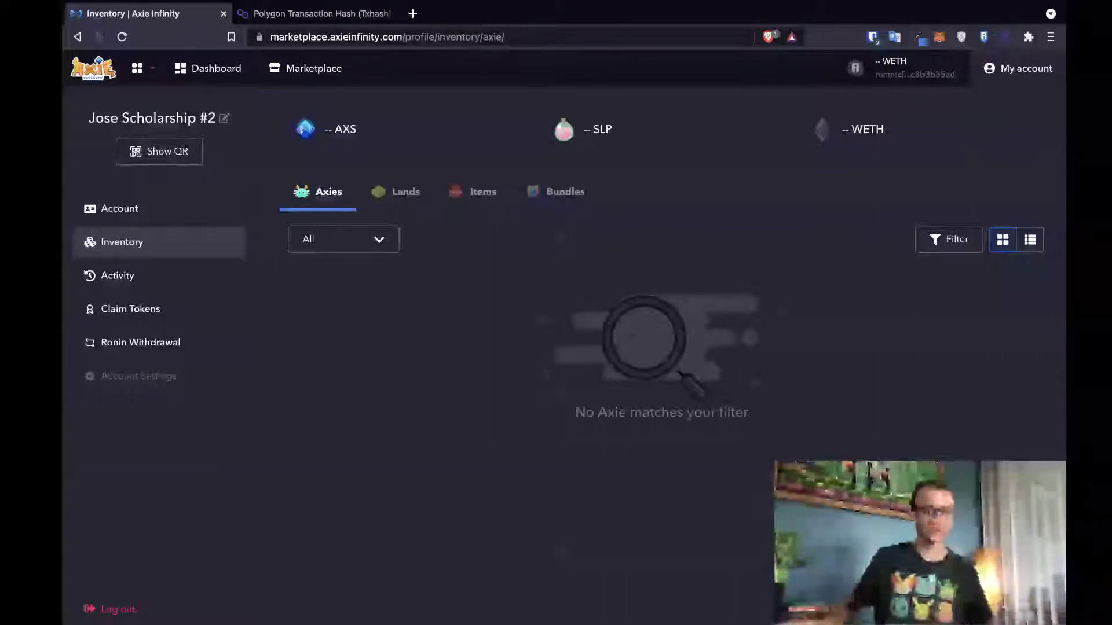
left_click(1002, 75)
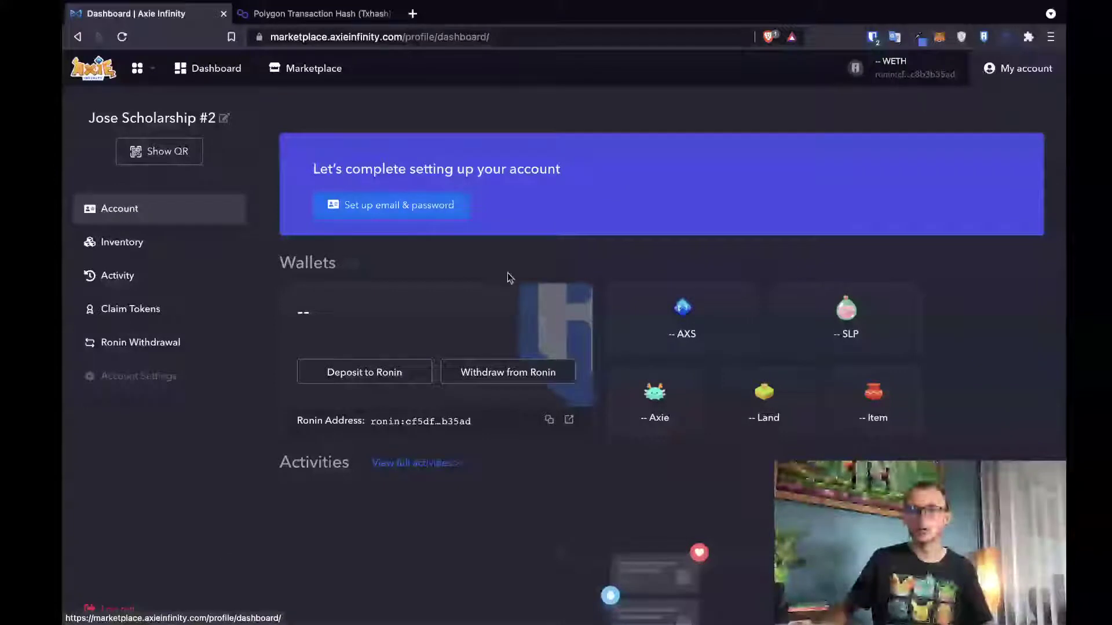
left_click(107, 608)
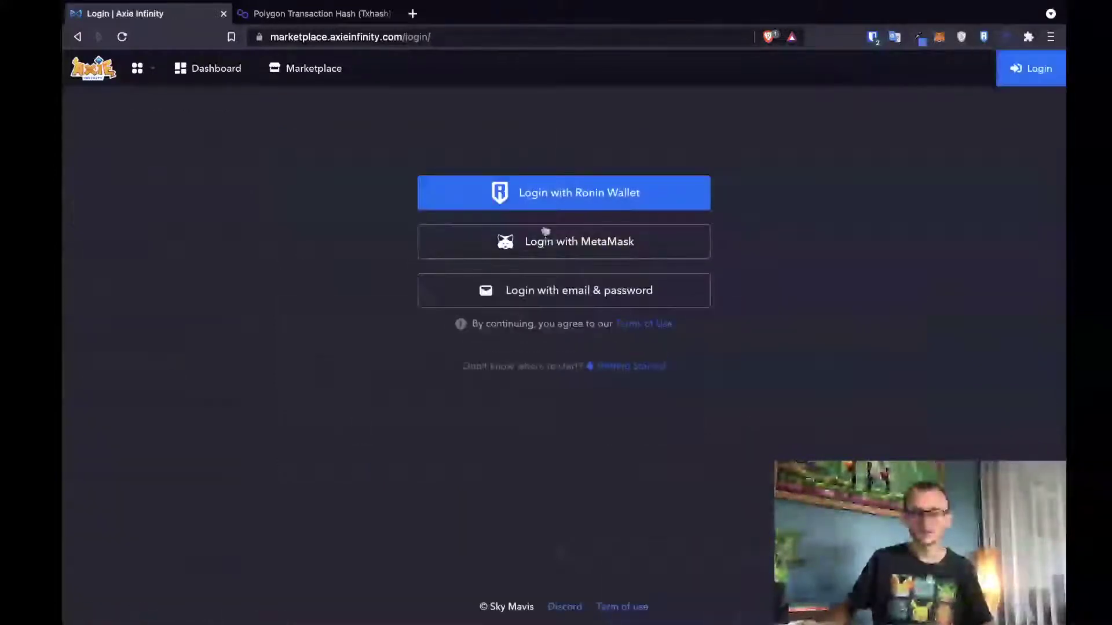
- Reject the wrong-account signature request and switch Ronin Wallet to Account #1
left_click(545, 196)
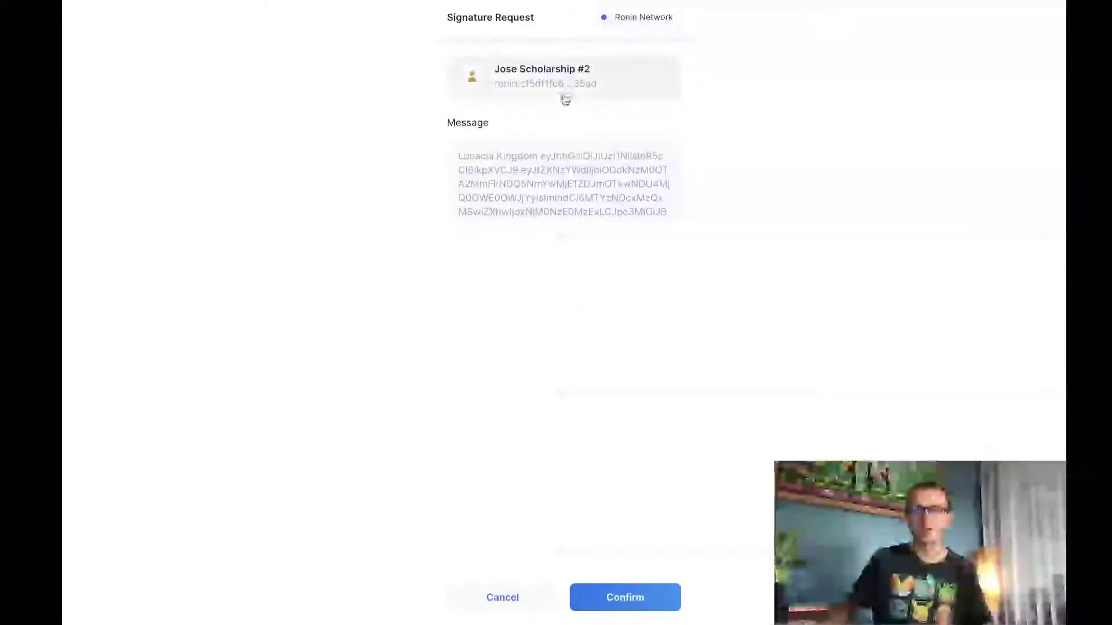
left_click(503, 601)
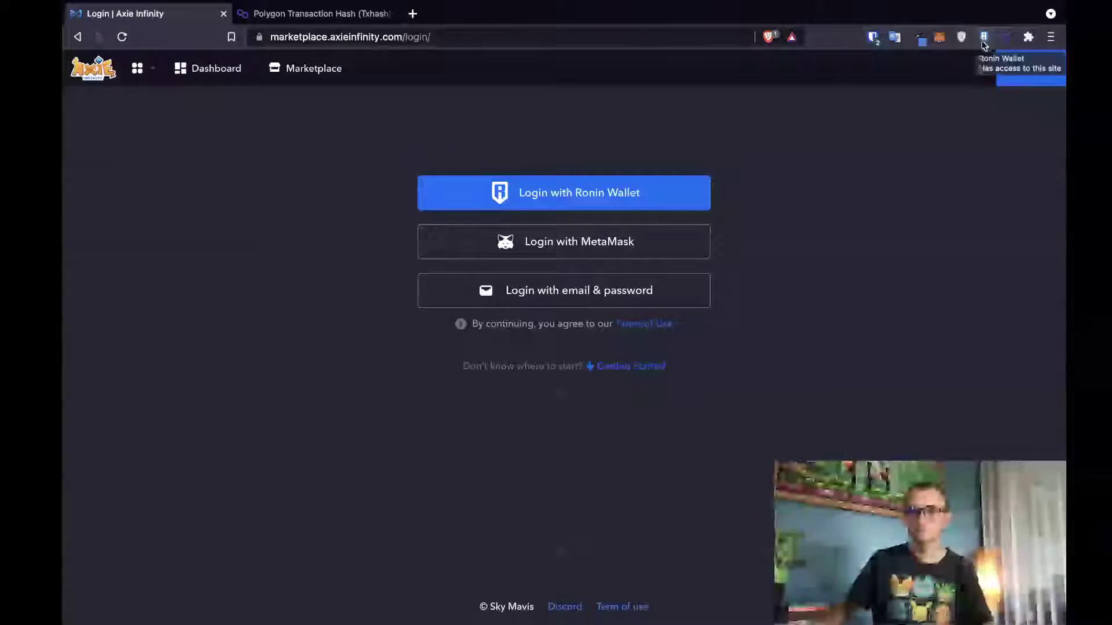
left_click(984, 38)
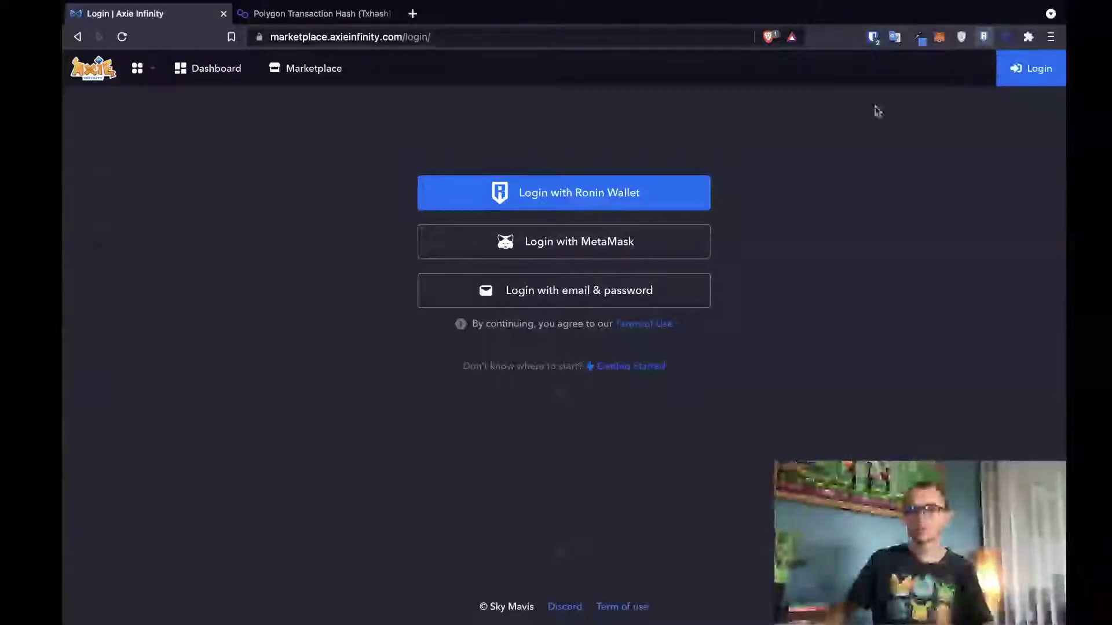
left_click(964, 77)
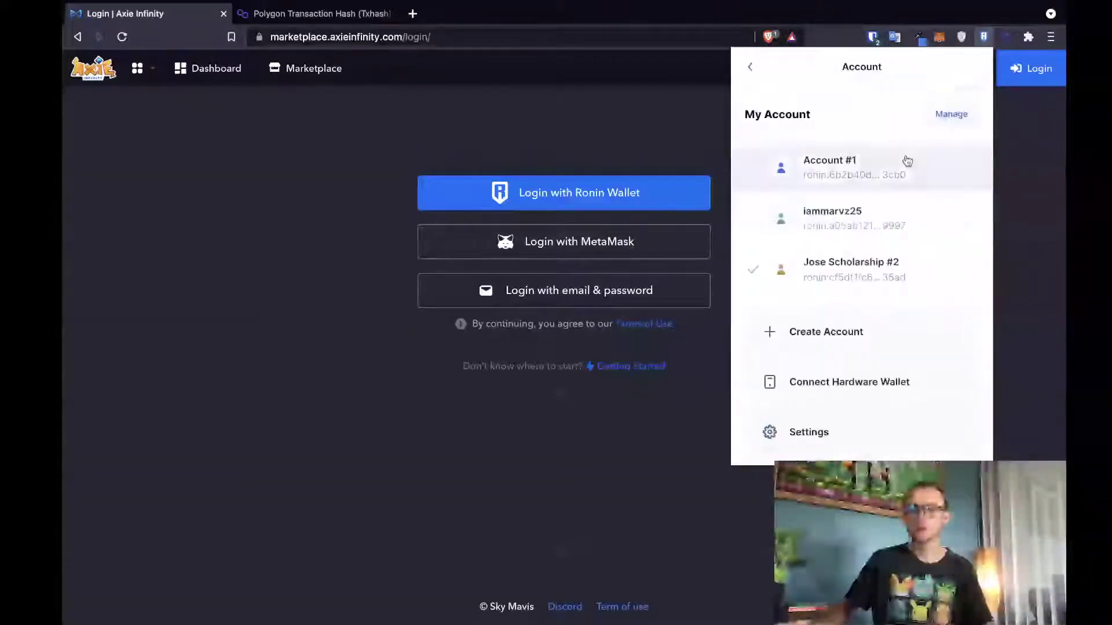
left_click(903, 165)
left_click(652, 145)
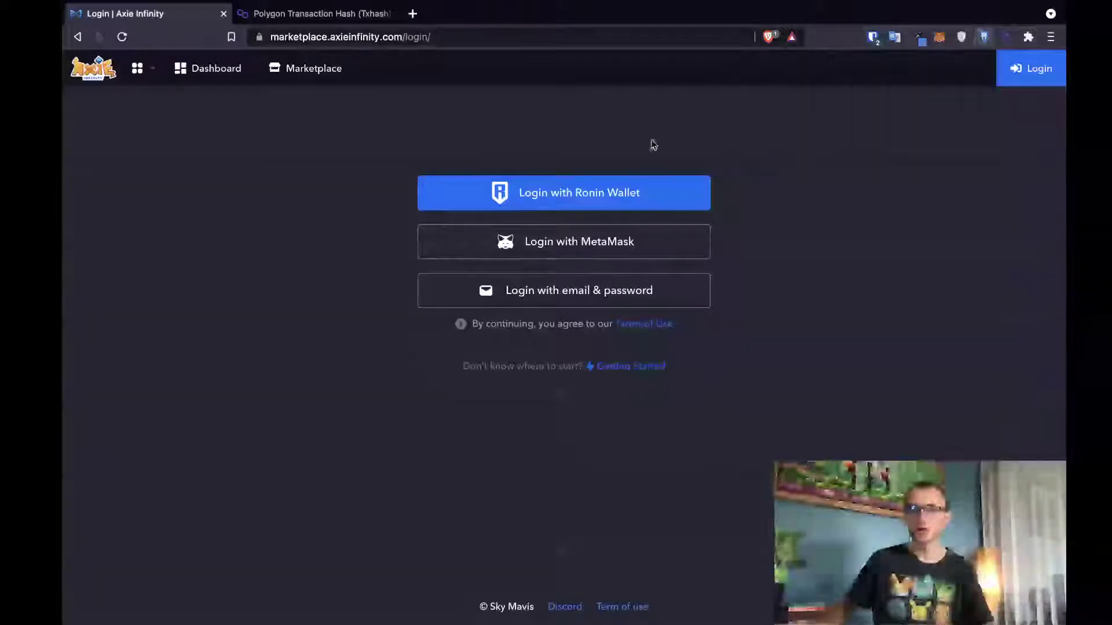
- Log in with Account #1 and open its inventory of 3 Axies
left_click(687, 194)
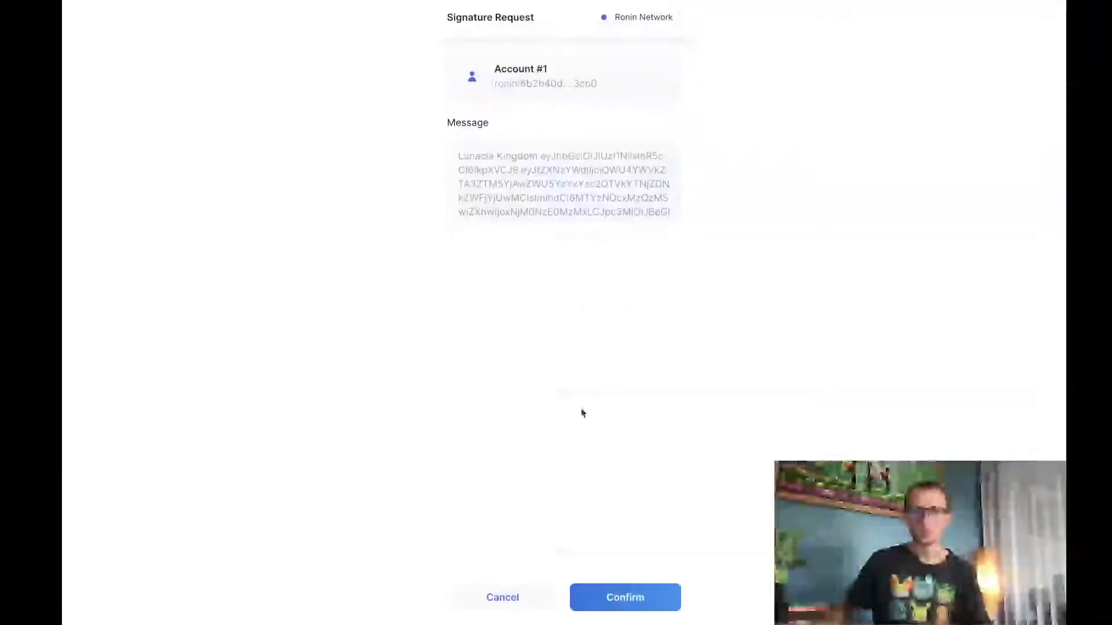
left_click(615, 593)
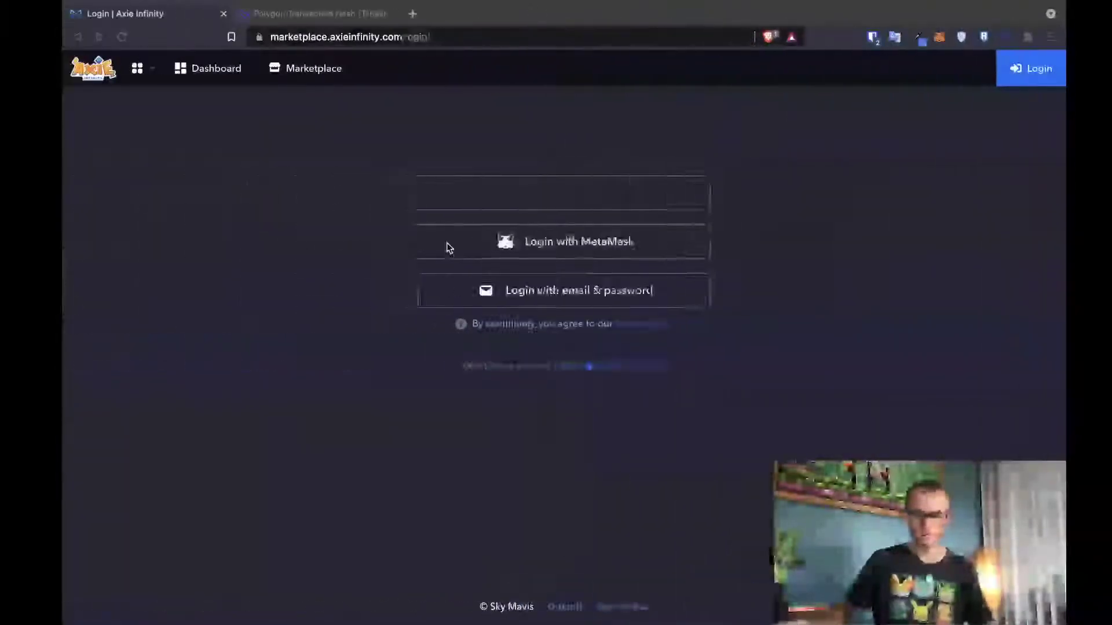
left_click(113, 253)
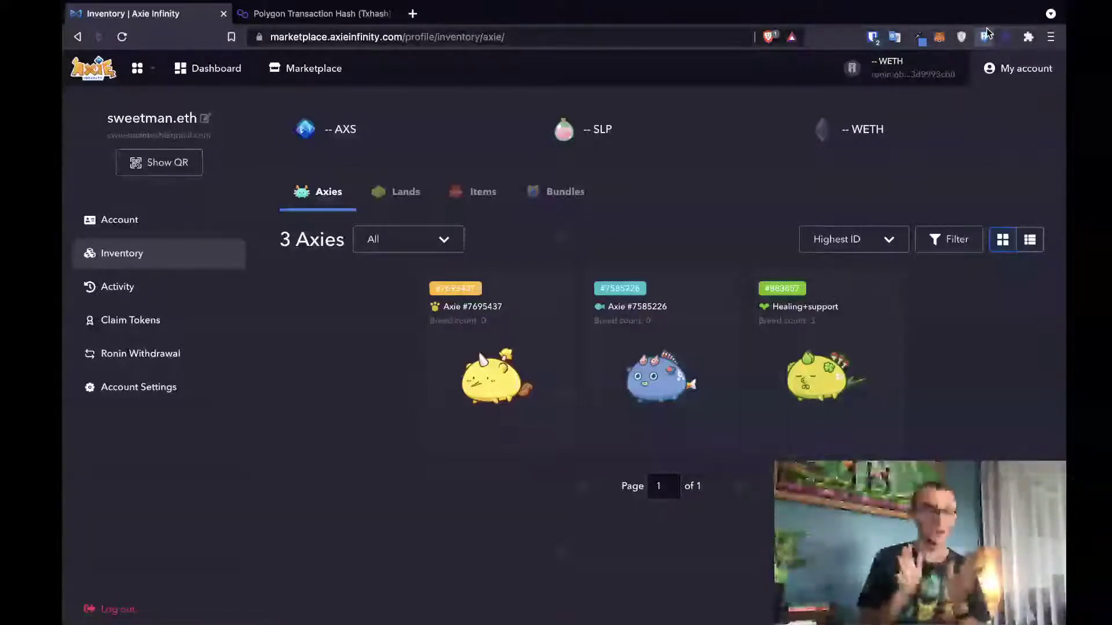
- Open Ronin Wallet over the inventory to see Account #1's 0.0027 WETH balance
left_click(986, 29)
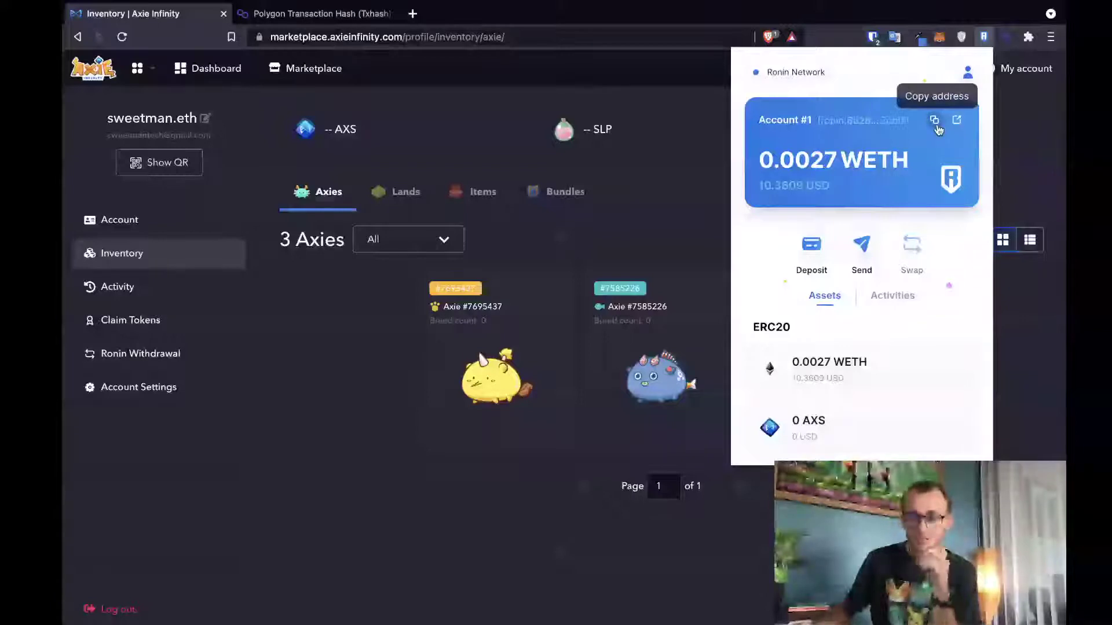
- Copy the scholar account's Ronin address, then switch back to Account #1 and close the wallet
left_click(968, 76)
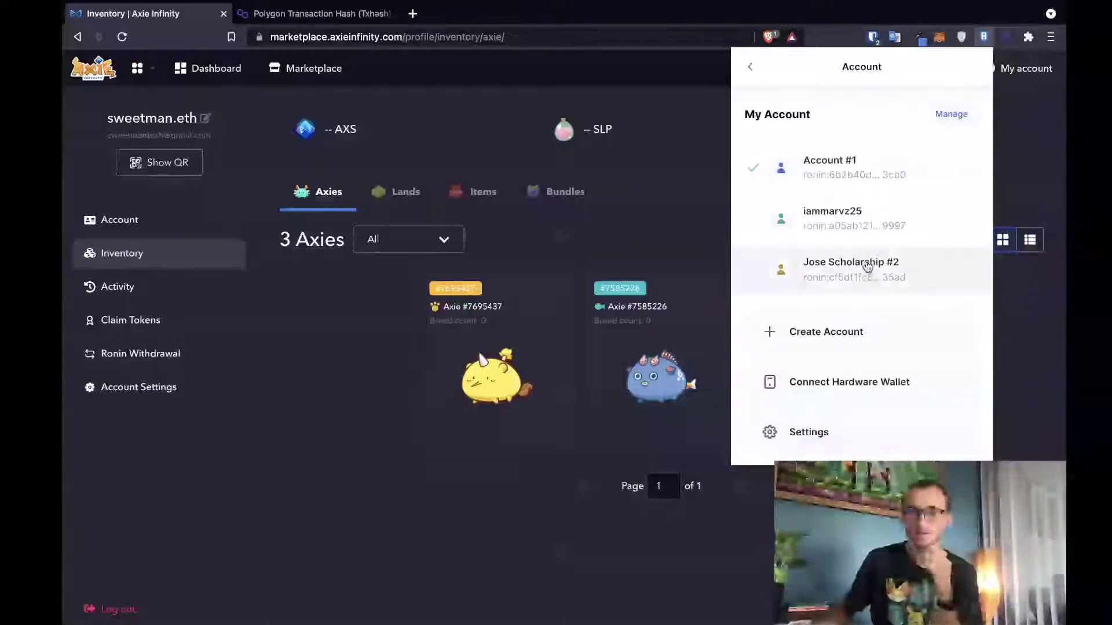
left_click(904, 259)
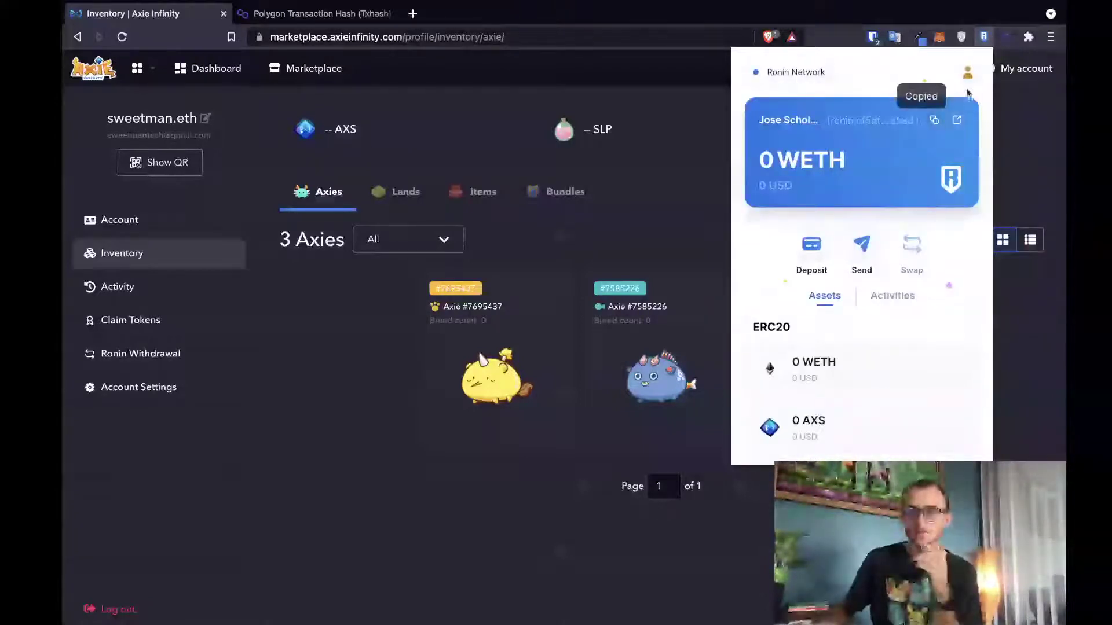
left_click(969, 74)
left_click(888, 160)
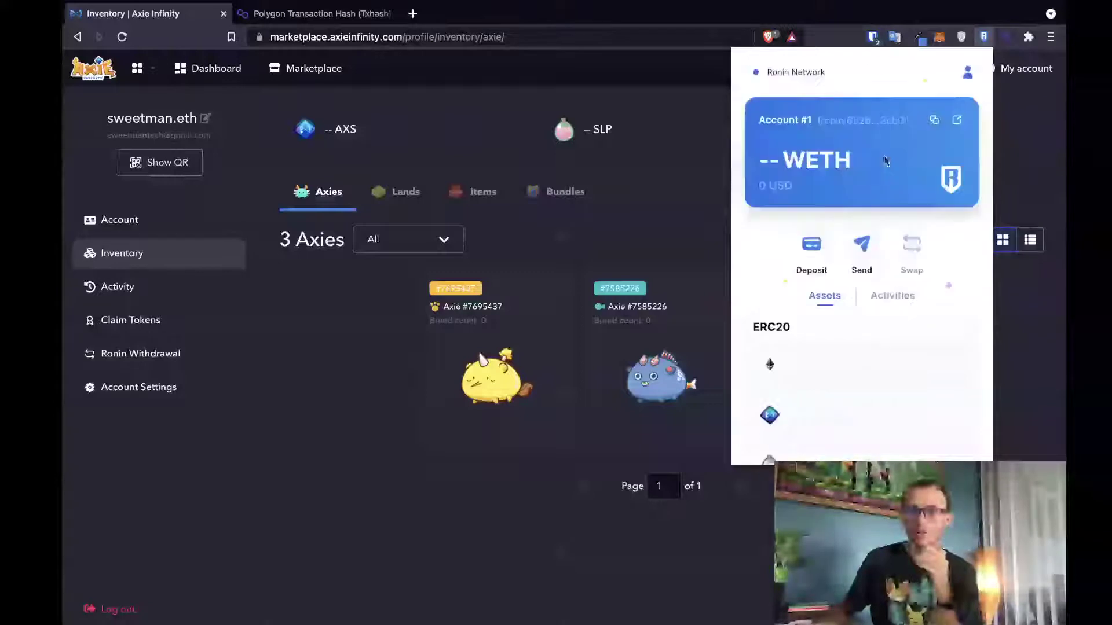
left_click(355, 317)
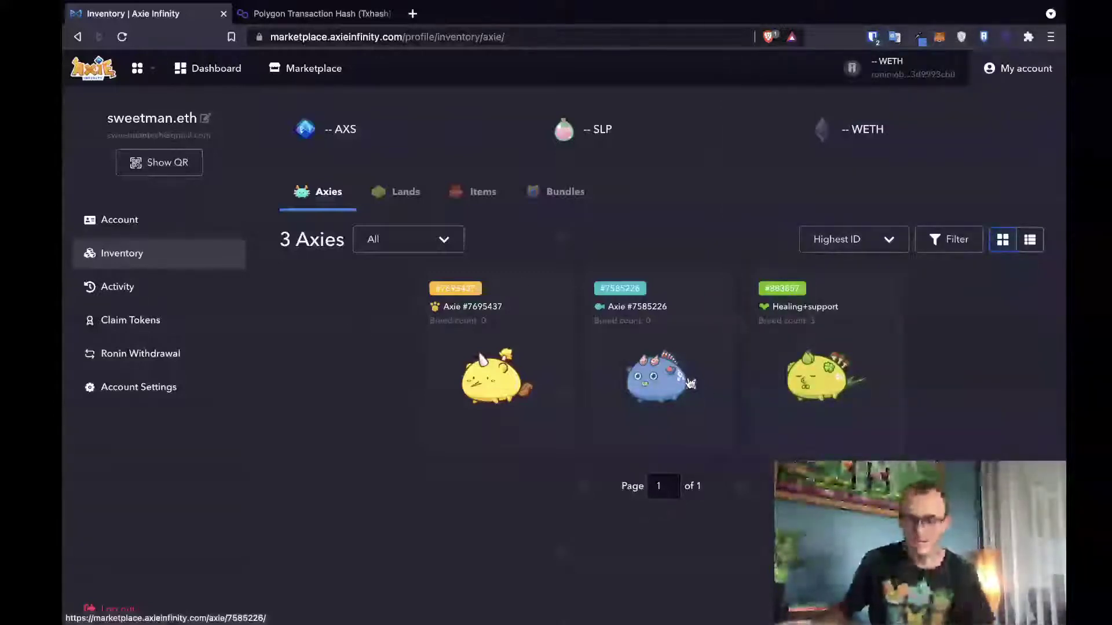
- Fill Axie #7695437's gift form with the scholar's Ronin address and tick the level-reset acknowledgement
left_click(438, 370)
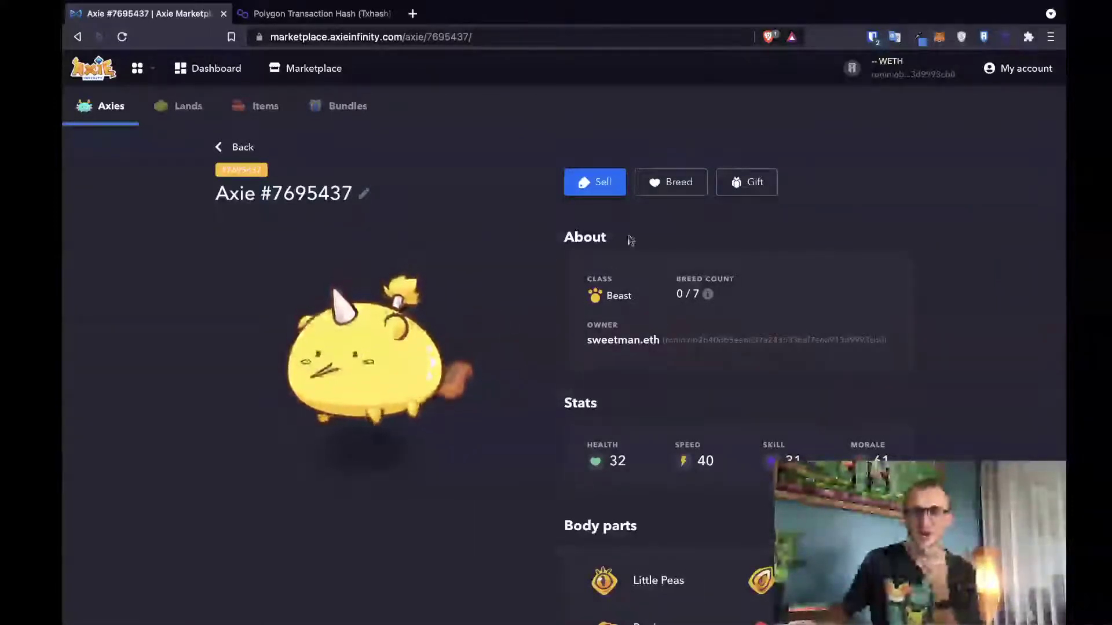
left_click(732, 184)
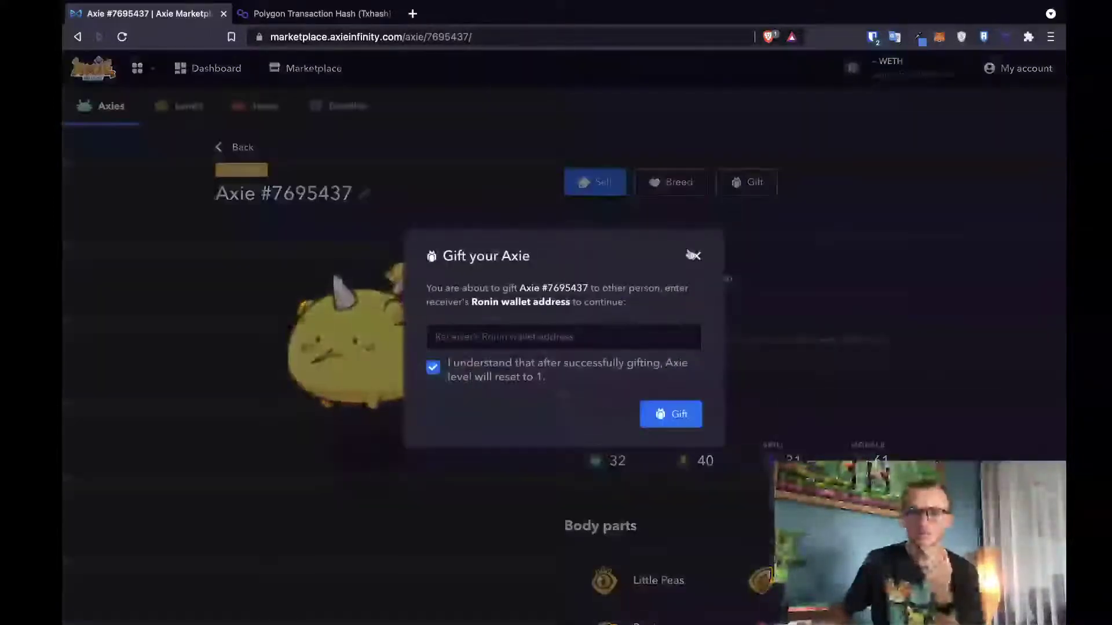
left_click(556, 336)
key("ctrl+v")
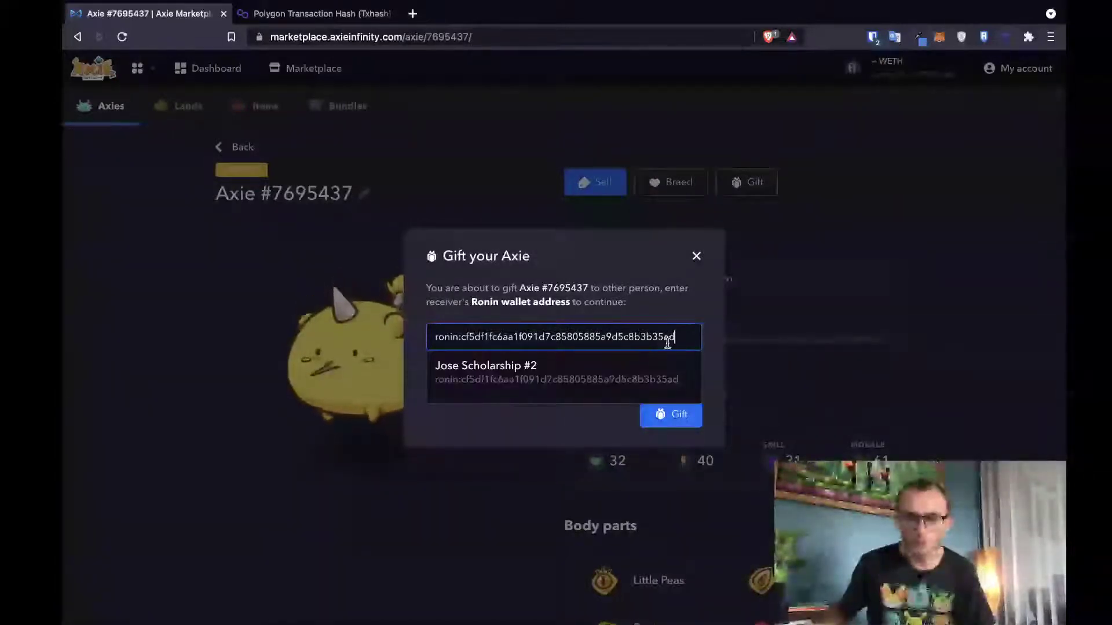
left_click(494, 371)
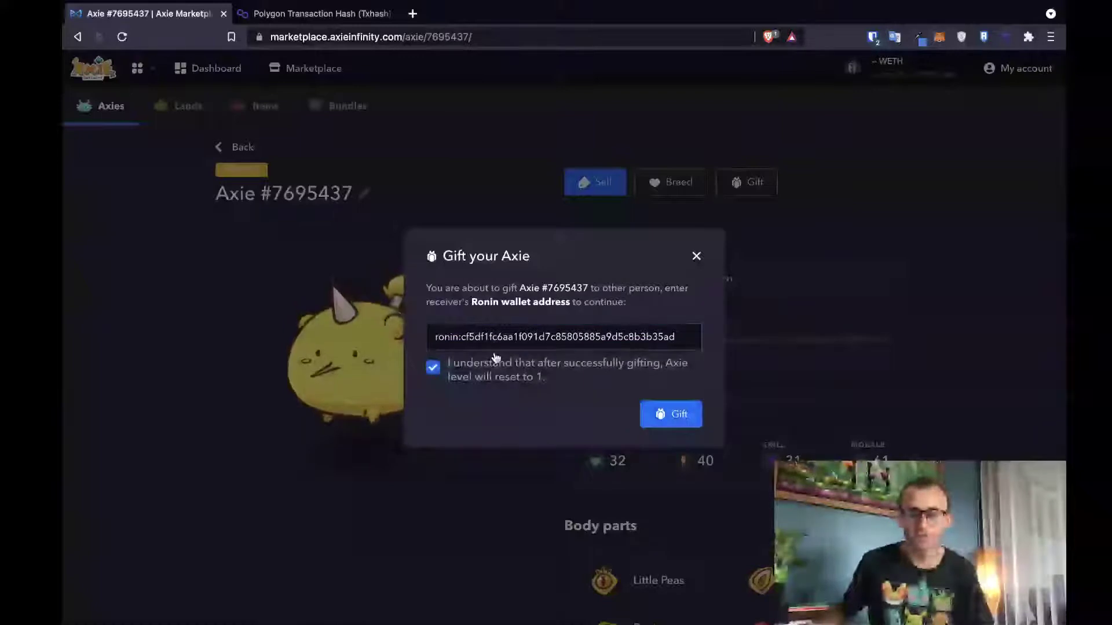
left_click(439, 370)
left_click(439, 371)
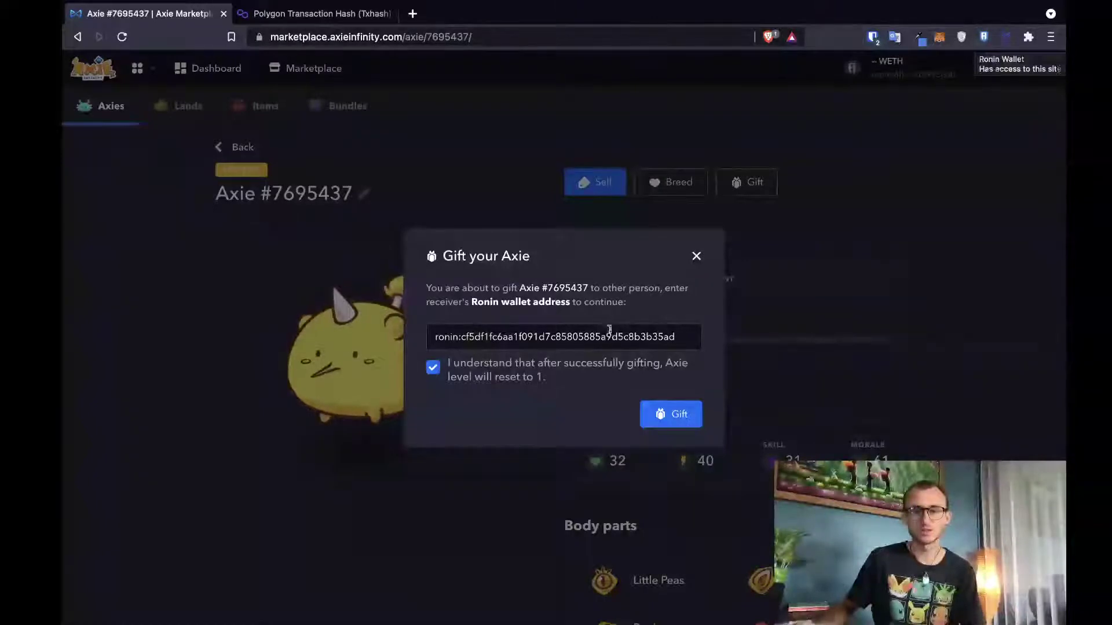
- Check the three Axies held by Account #1 in Ronin Wallet
left_click(983, 37)
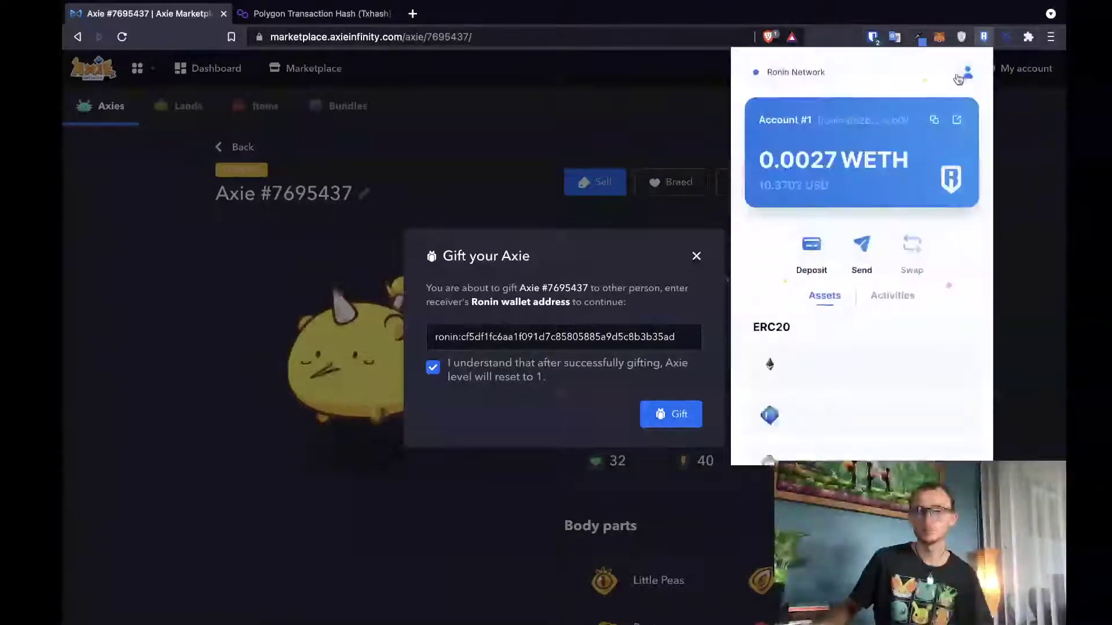
scroll(836, 286, "down", 3)
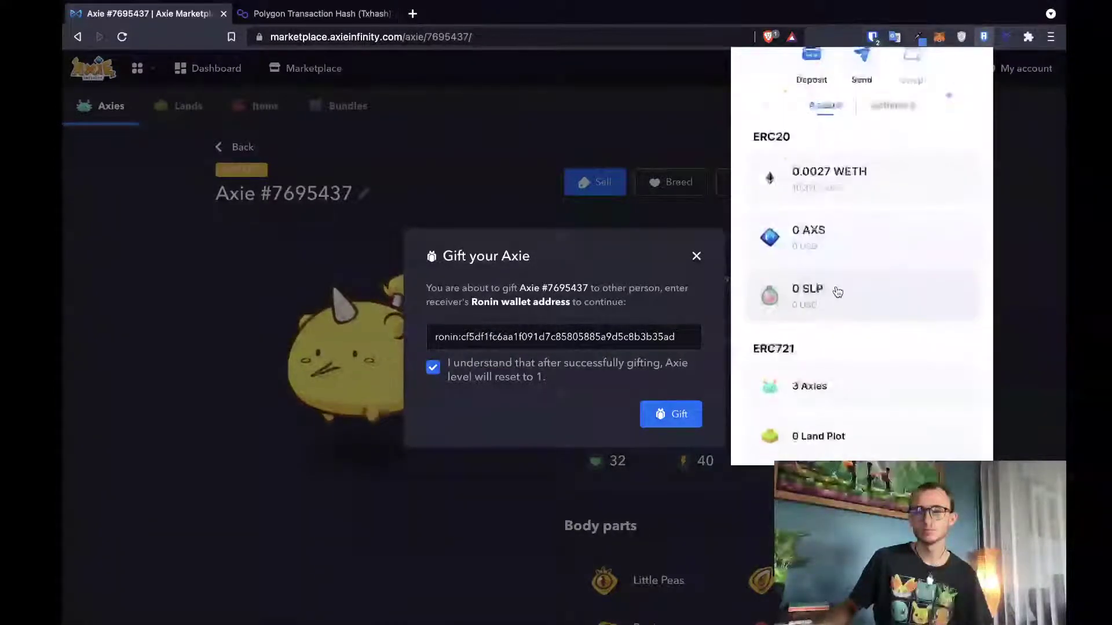
scroll(838, 292, "down", 2)
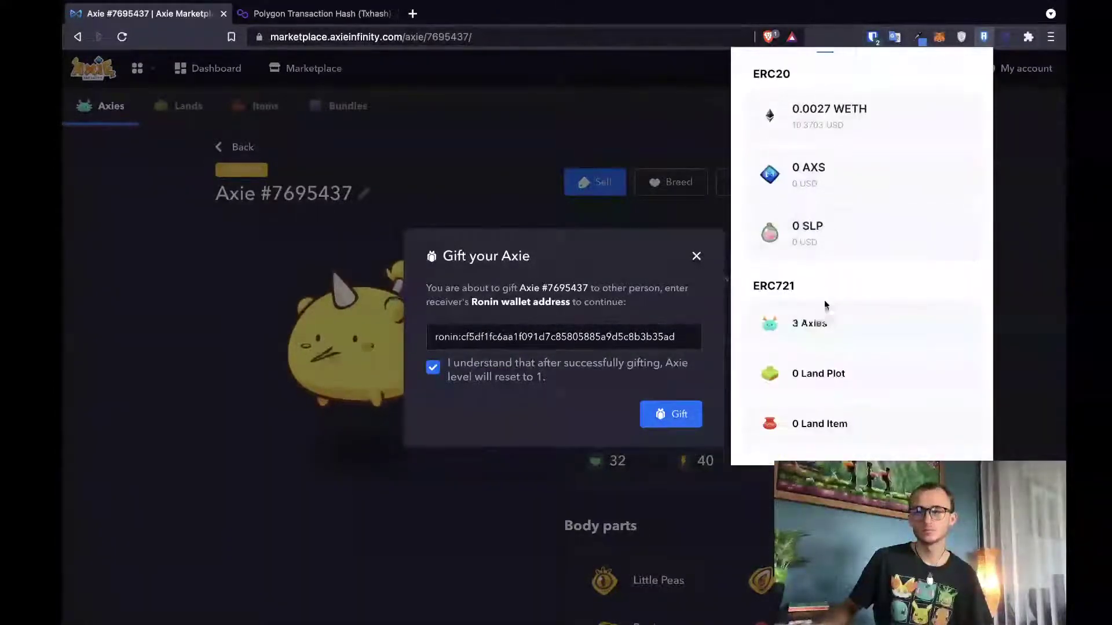
left_click(818, 318)
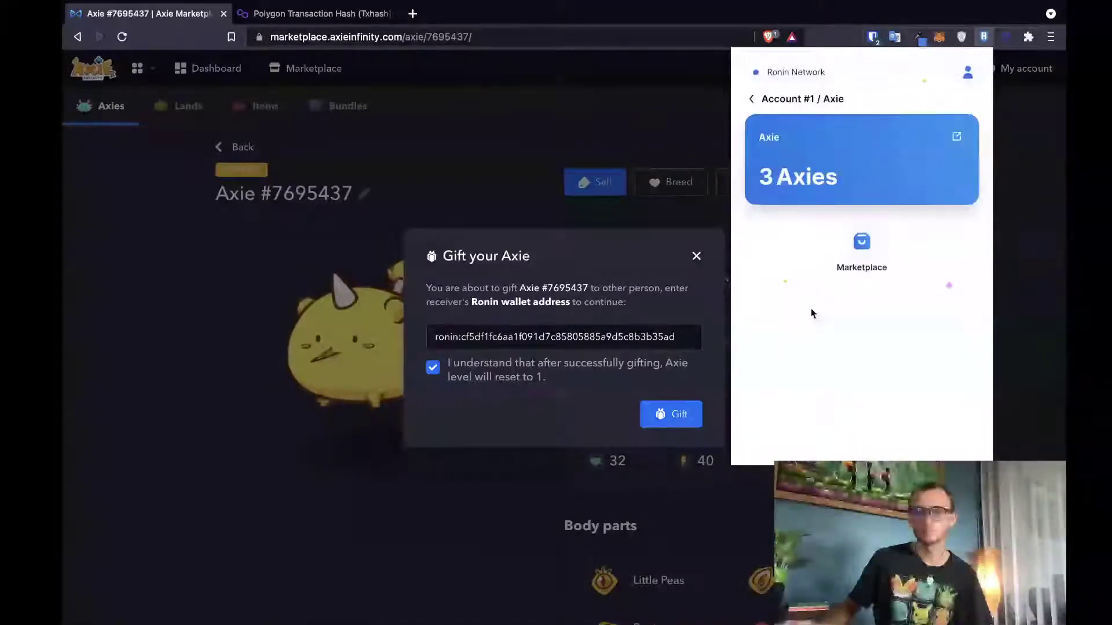
left_click(752, 99)
- Review Account #1's recent activity history, then close the wallet and the gift form
scroll(809, 256, "down", 5)
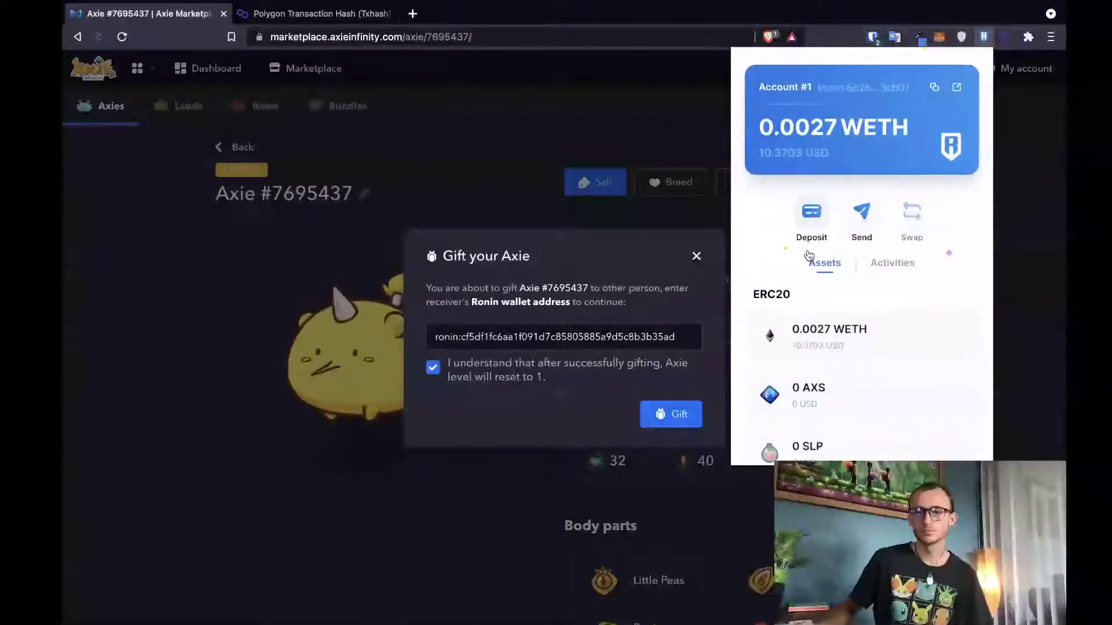
scroll(808, 256, "up", 5)
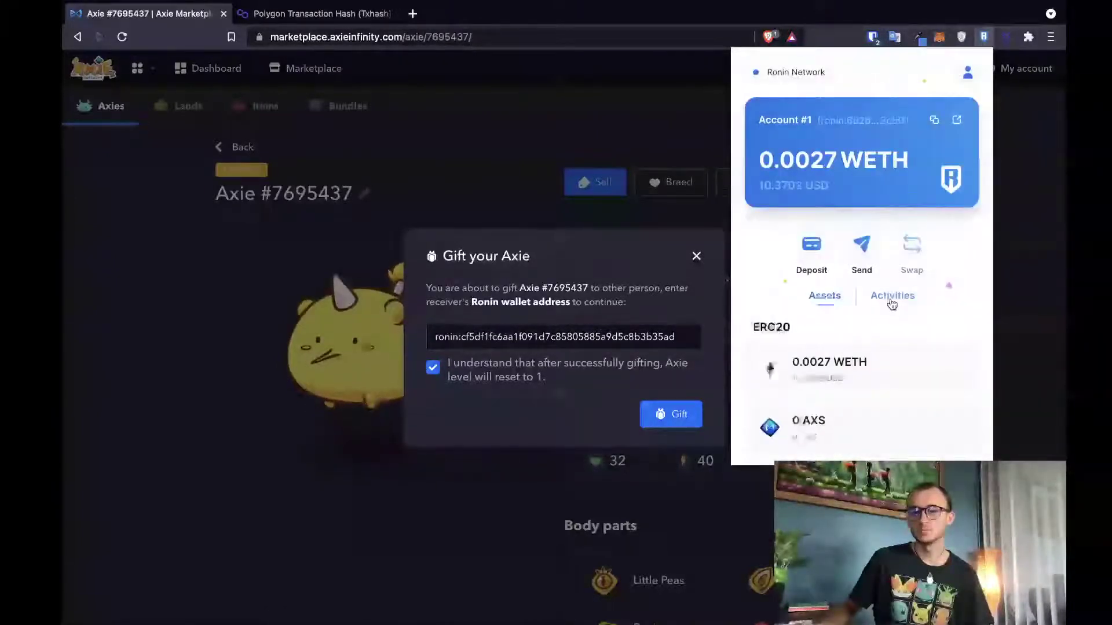
left_click(887, 294)
scroll(886, 298, "down", 2)
scroll(885, 304, "down", 2)
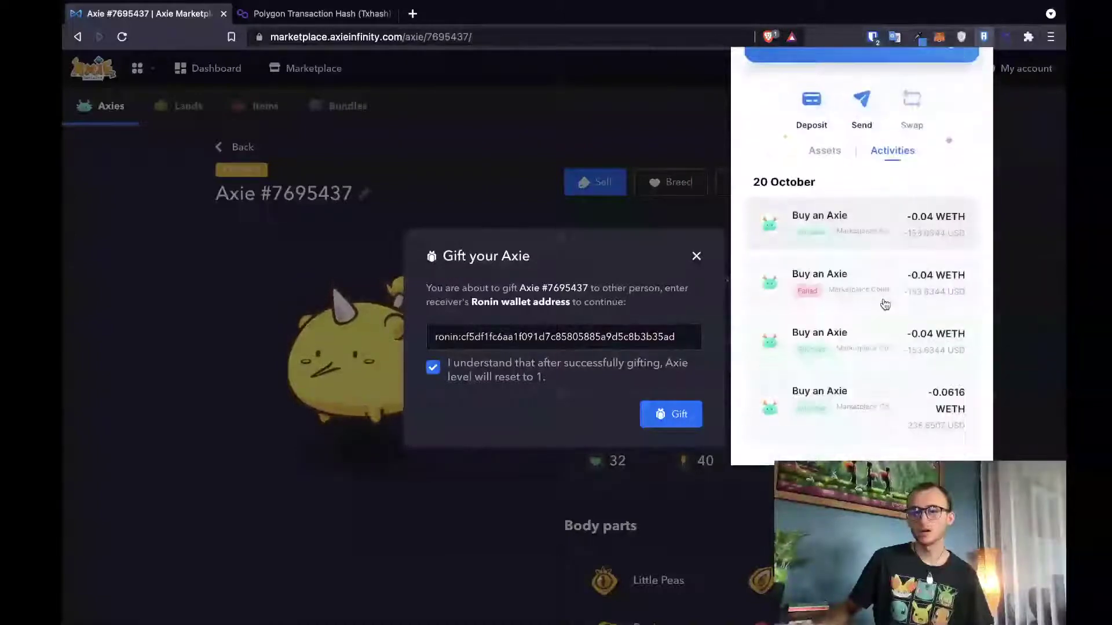
left_click(599, 290)
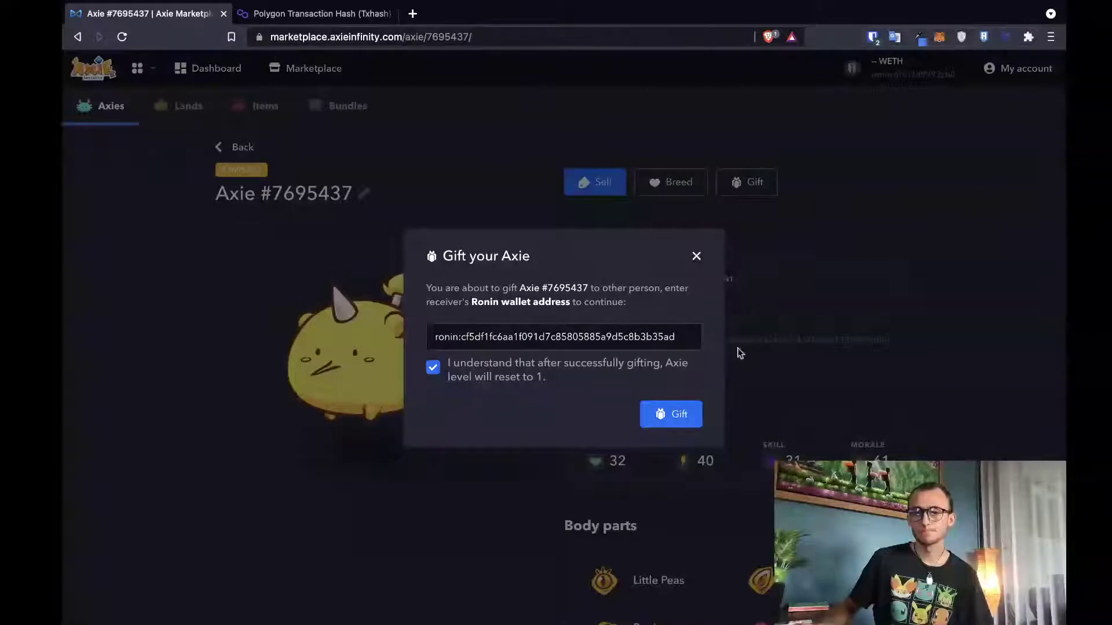
left_click(698, 255)
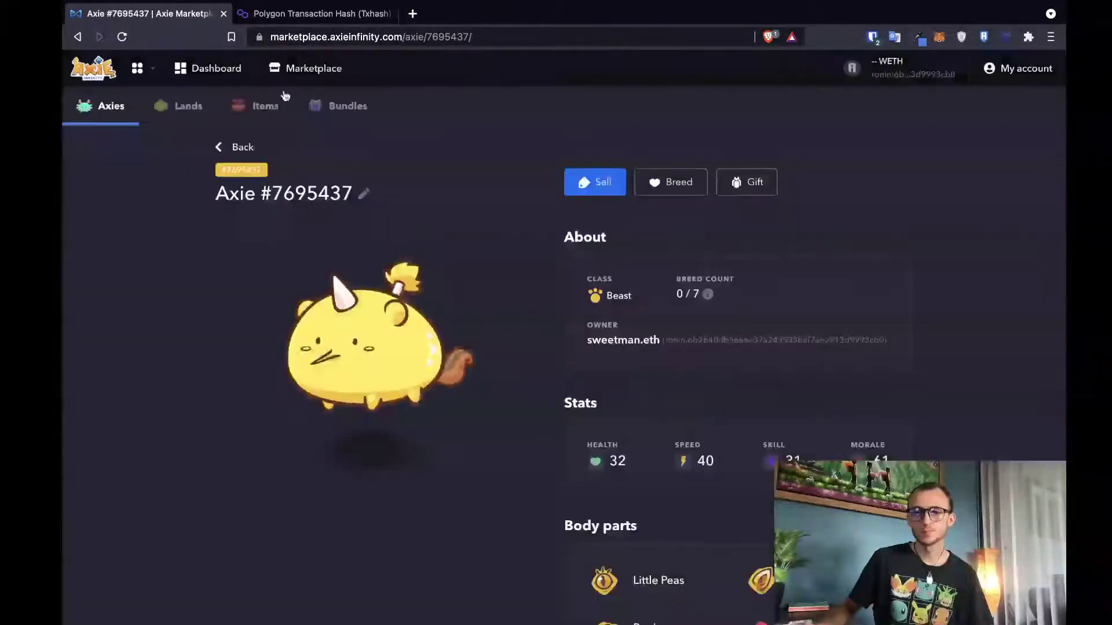
- Reload Axie #7695437's page, gift it to the pasted scholar address, and confirm the 0 RON transfer
left_click(122, 37)
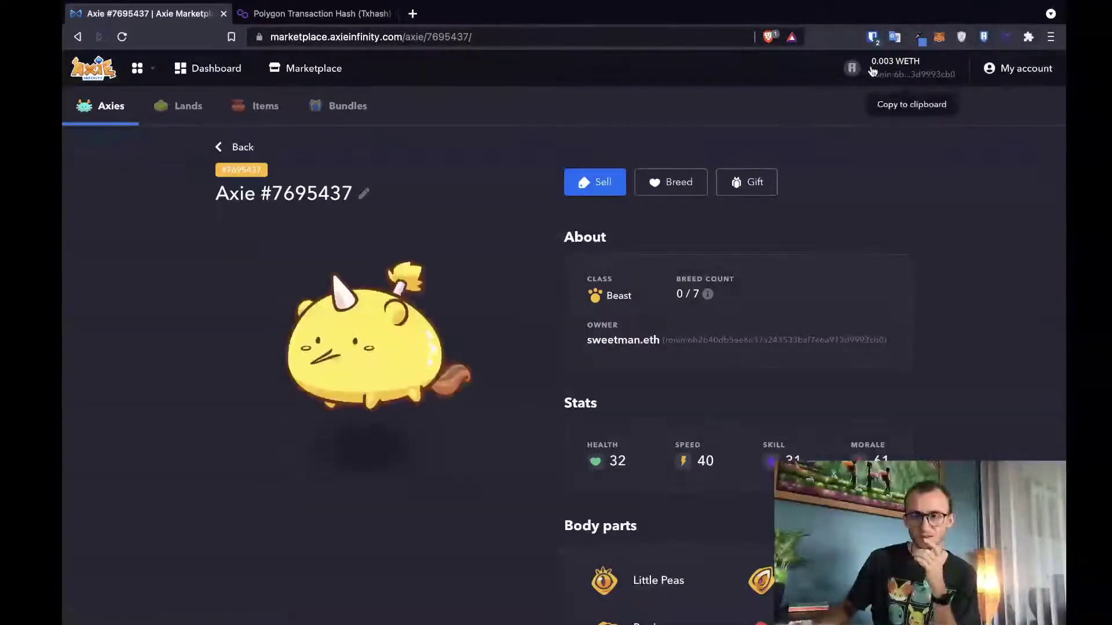
left_click(743, 181)
left_click(506, 338)
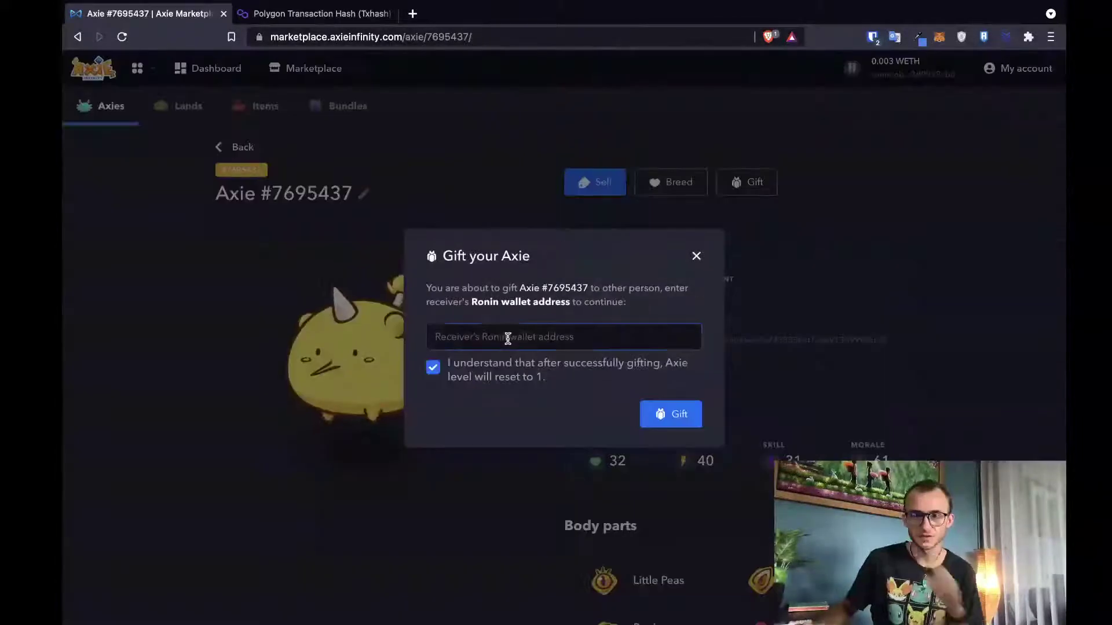
key("ctrl+v")
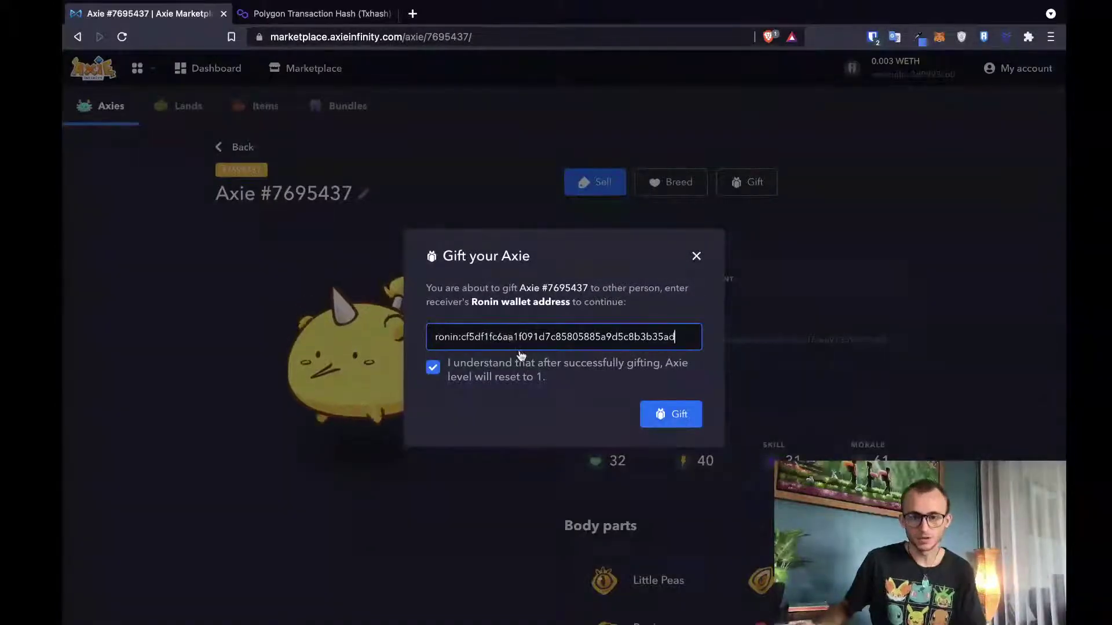
left_click(525, 375)
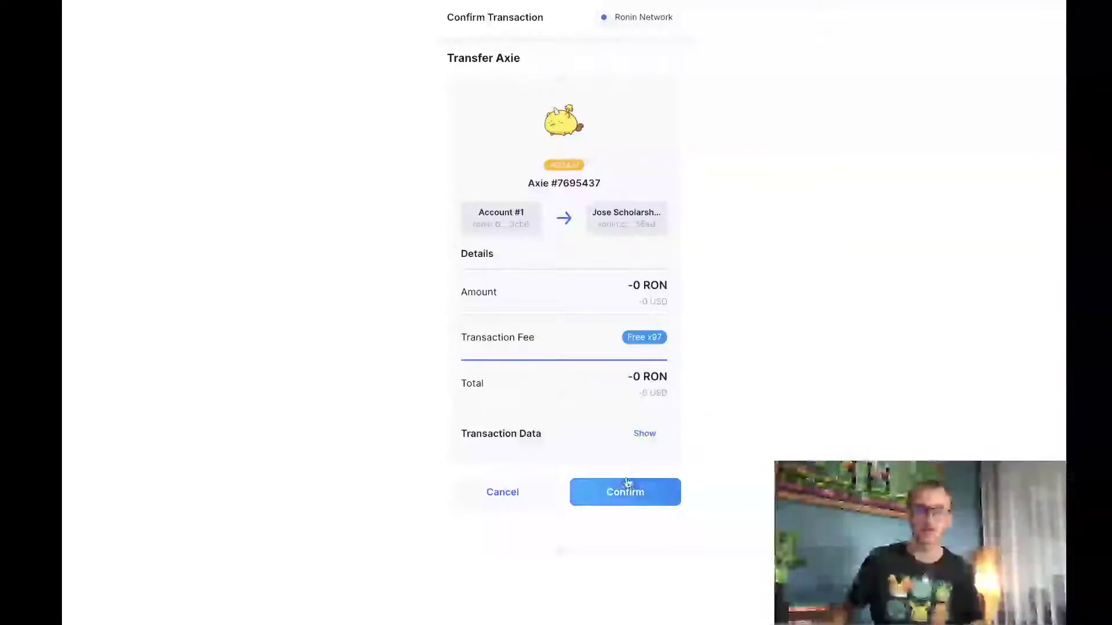
left_click(646, 438)
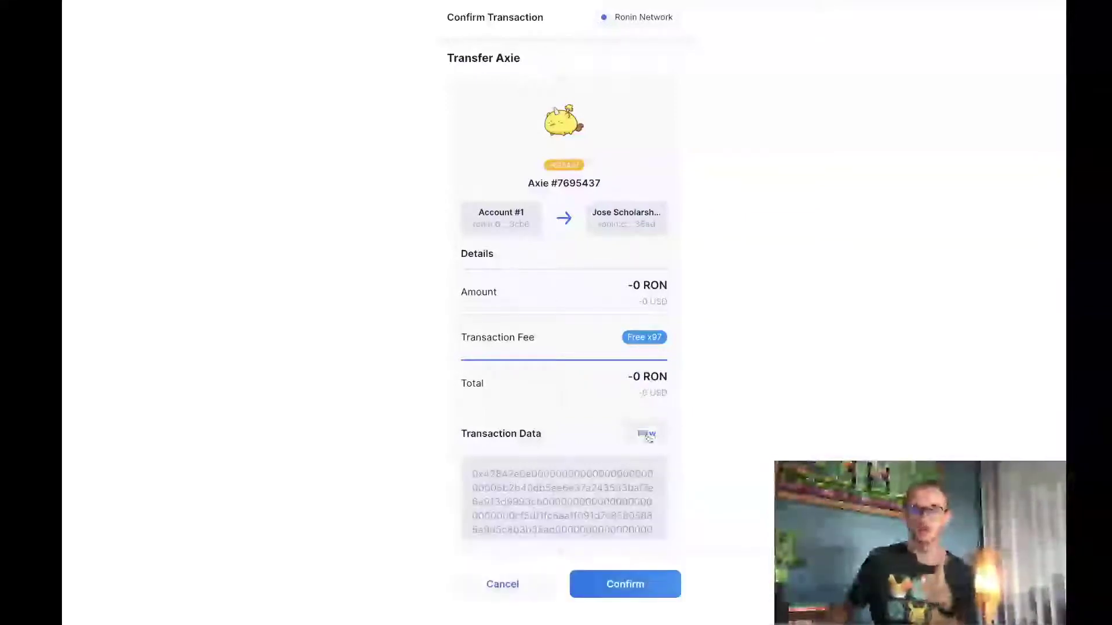
left_click(631, 576)
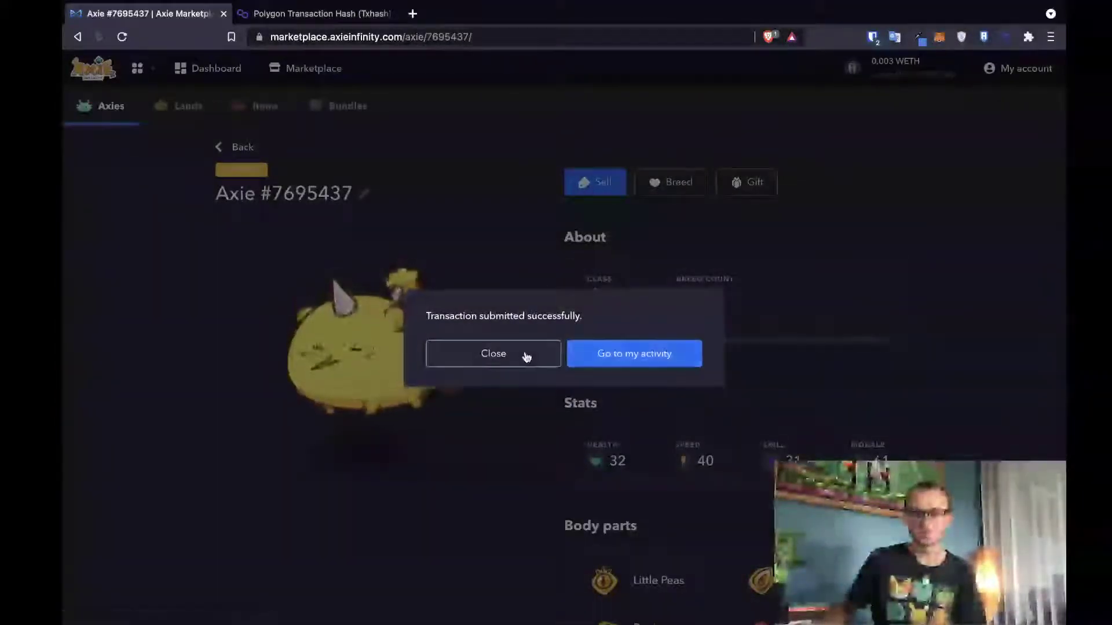
- Return to the Axie inventory and open Axie #7585226's details
left_click(527, 356)
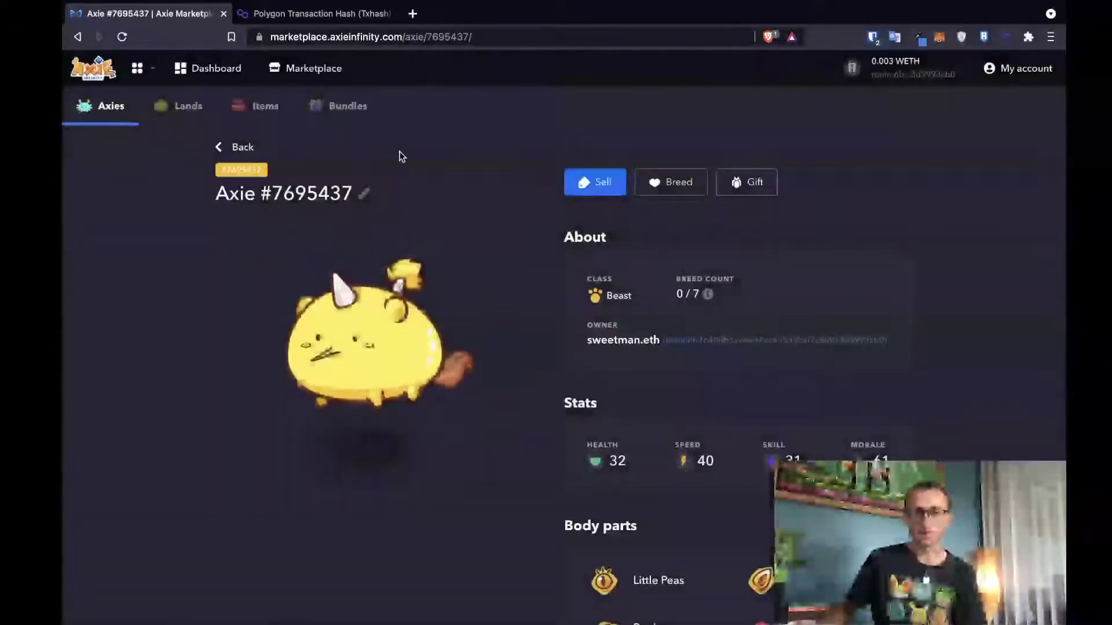
left_click(227, 147)
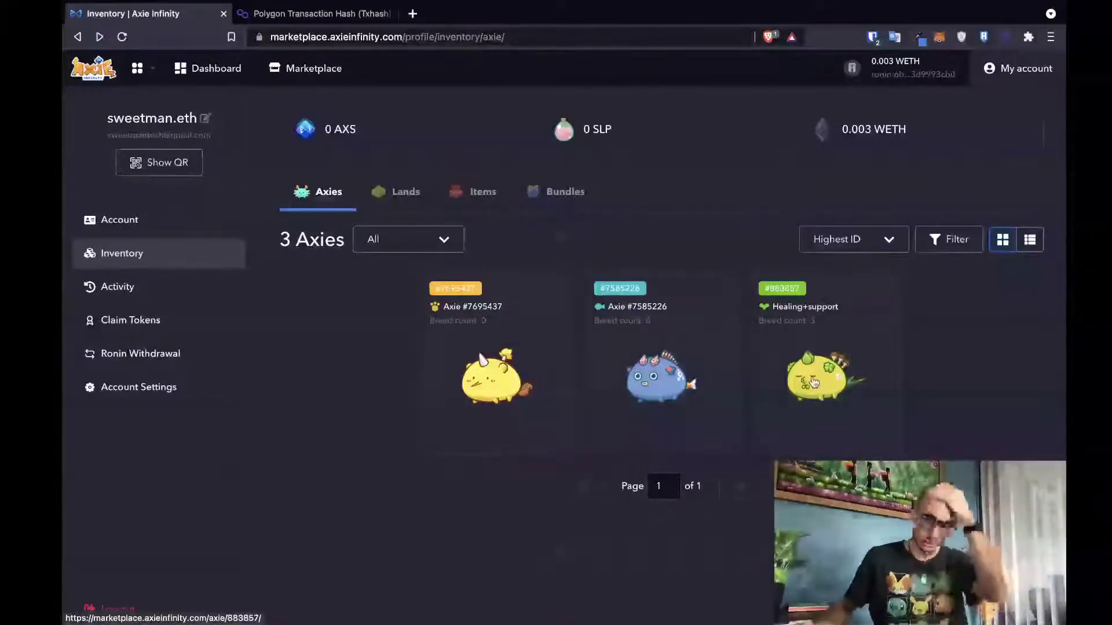
left_click(683, 381)
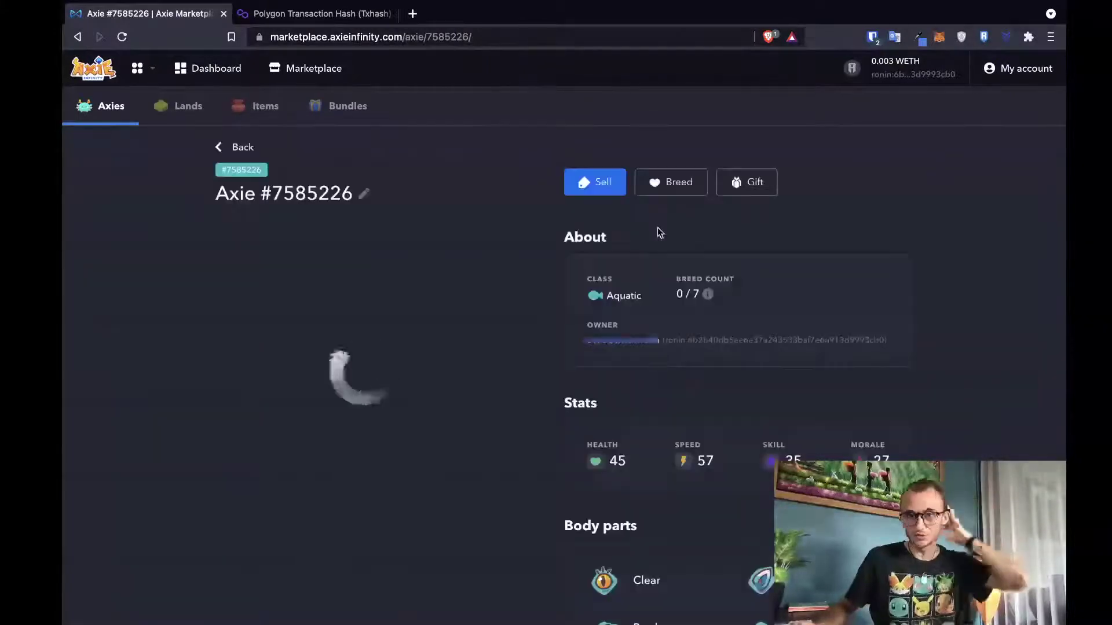
- Gift Axie #7585226 to the pasted scholar Ronin address and confirm the transfer
left_click(757, 182)
left_click(587, 336)
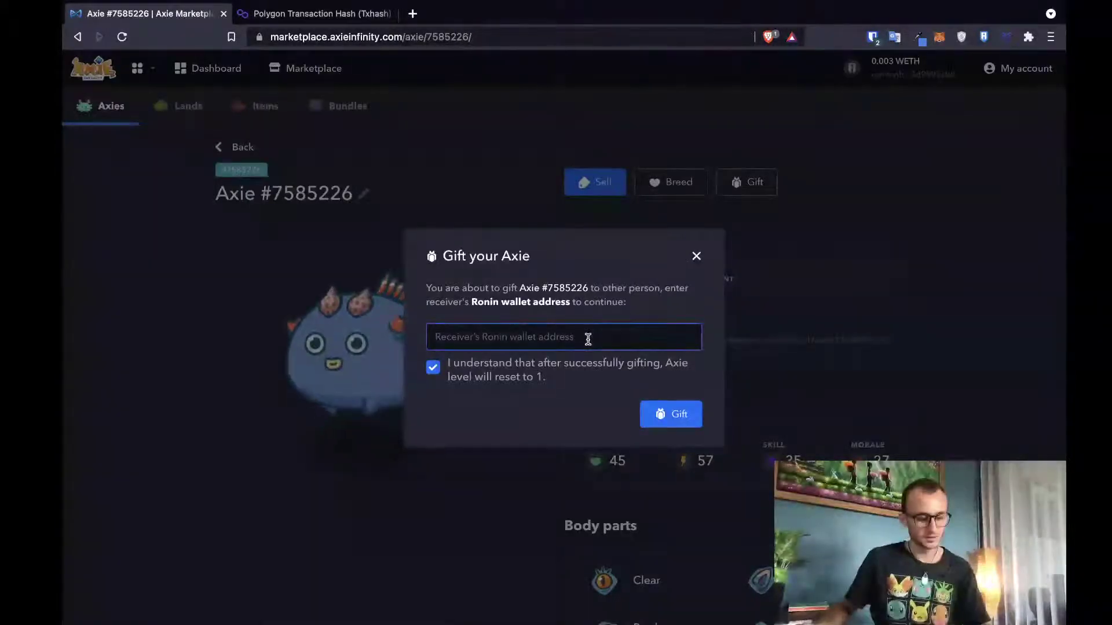
type("ronin:cf5df1fc6aa1f091d7c85805885a9d5c8b3b35ad")
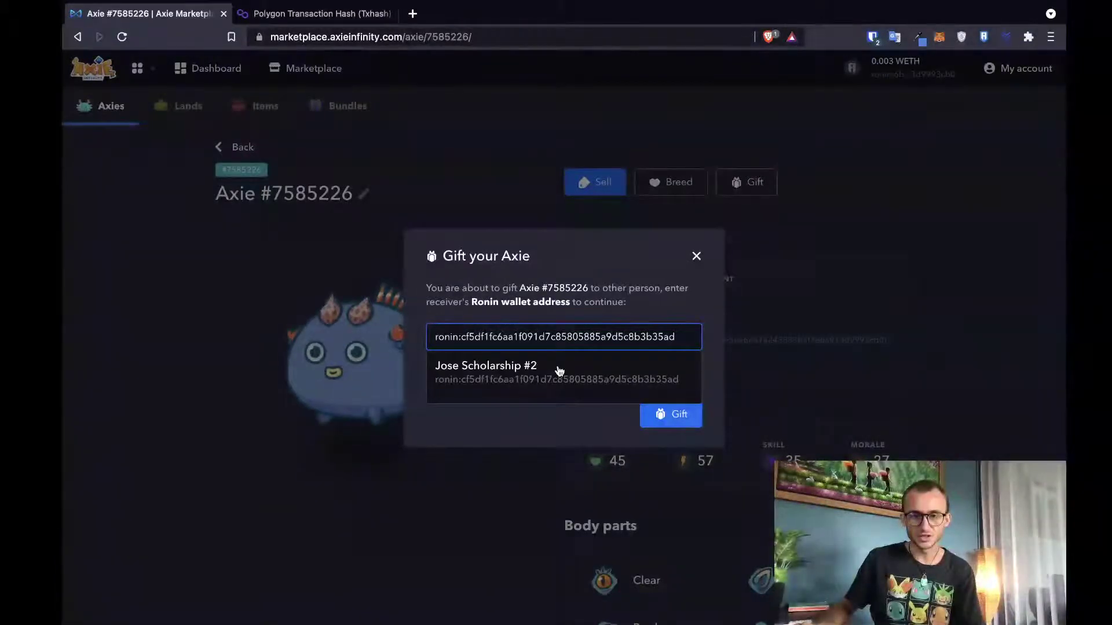
left_click(556, 373)
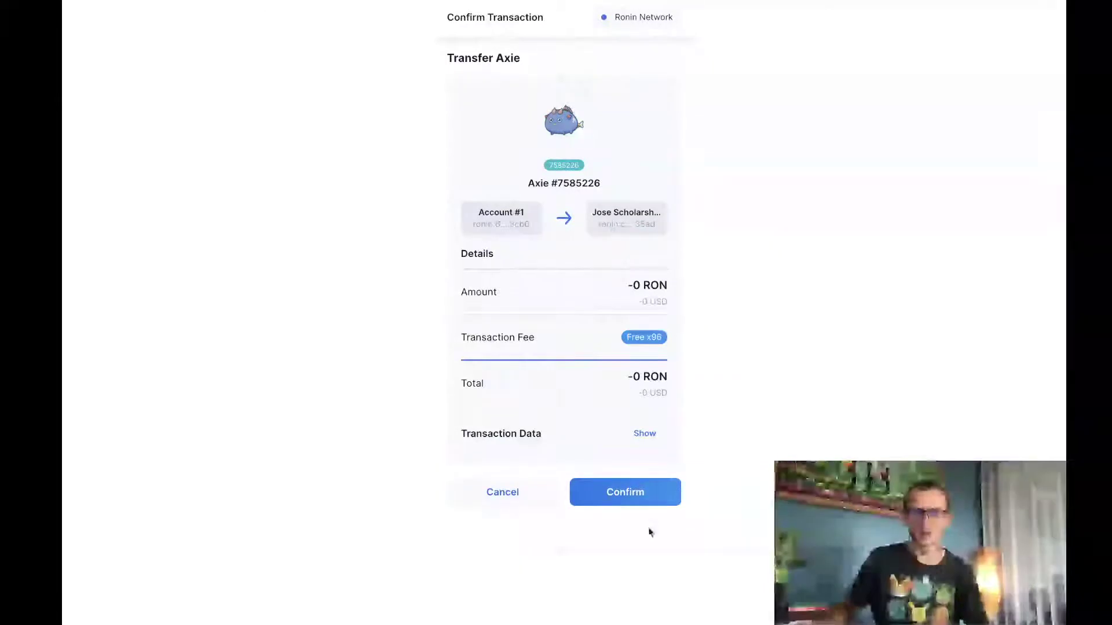
left_click(644, 505)
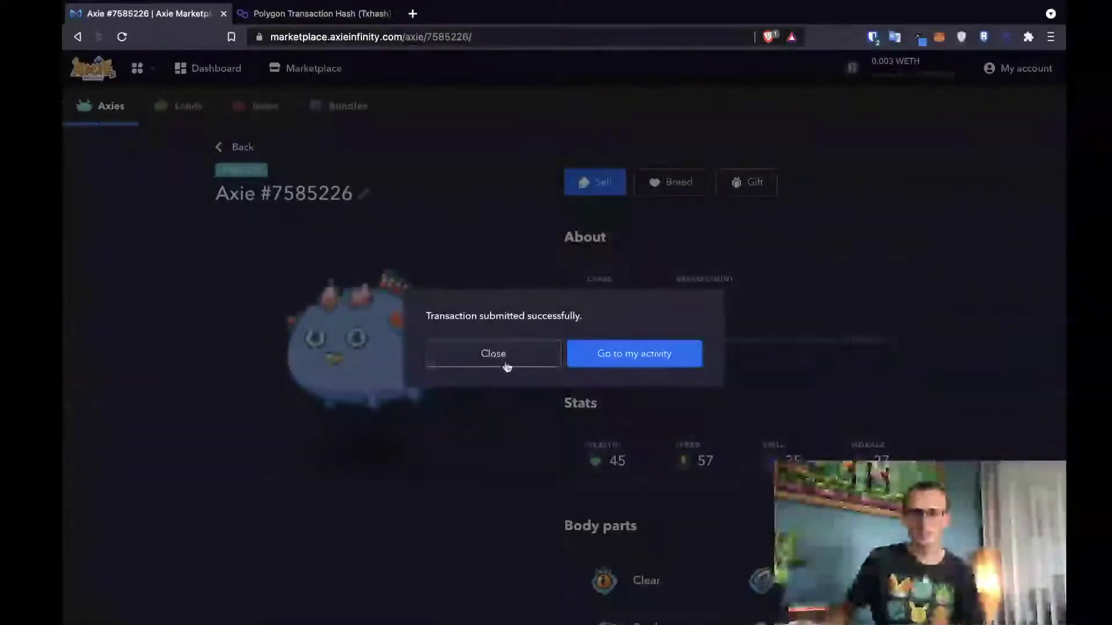
left_click(503, 361)
- Go back to the inventory and open the Healing+support Axie's details
left_click(236, 147)
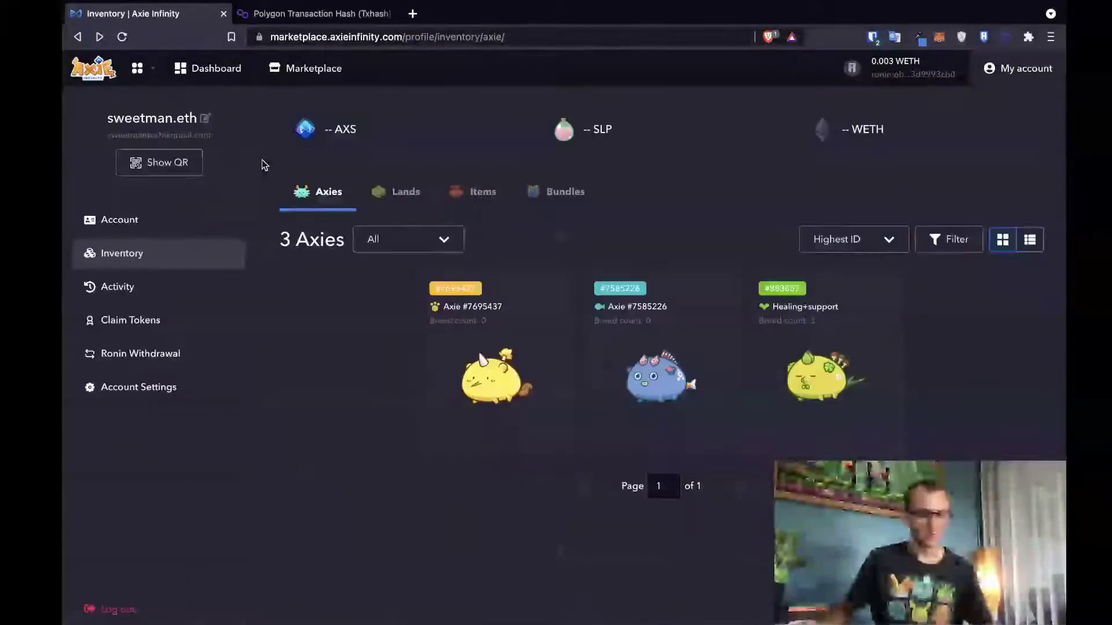
left_click(794, 362)
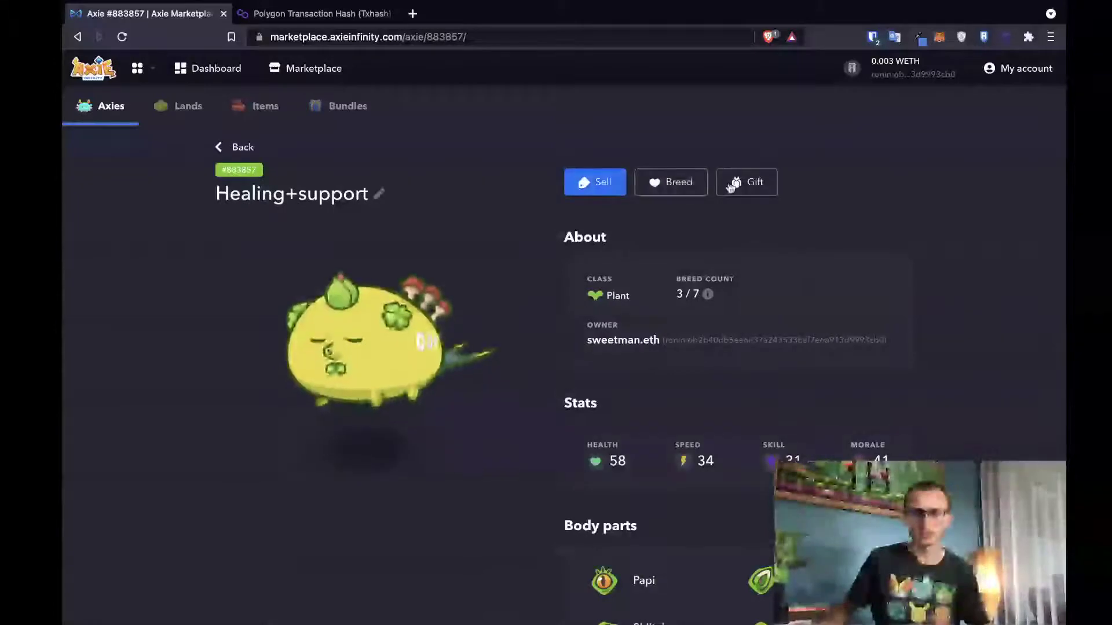
scroll(688, 295, "down", 10)
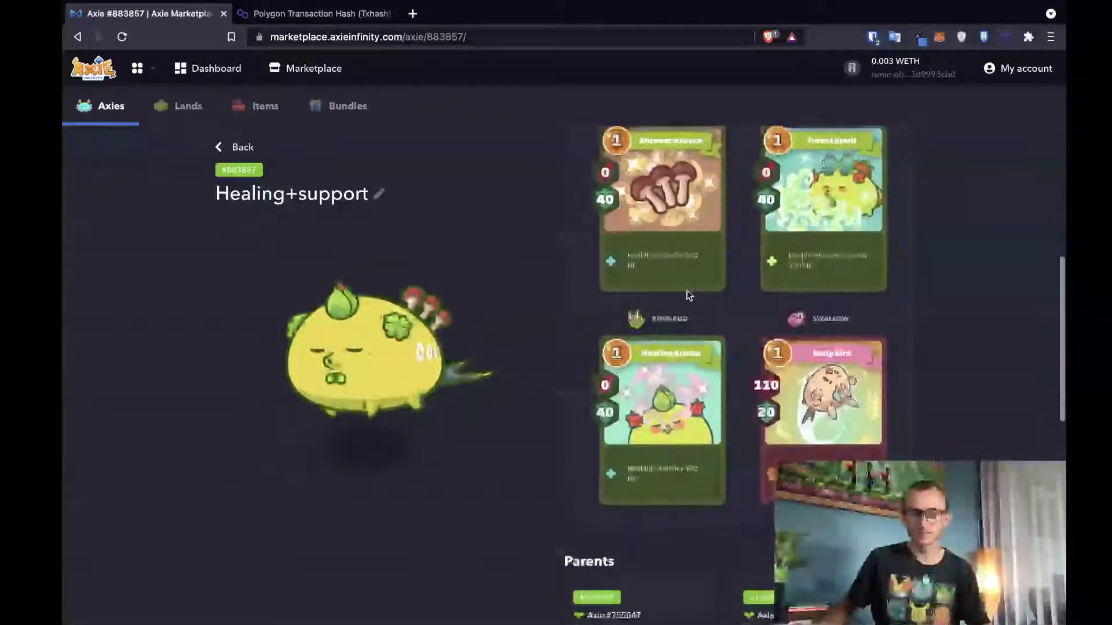
scroll(688, 295, "up", 5)
scroll(688, 296, "up", 5)
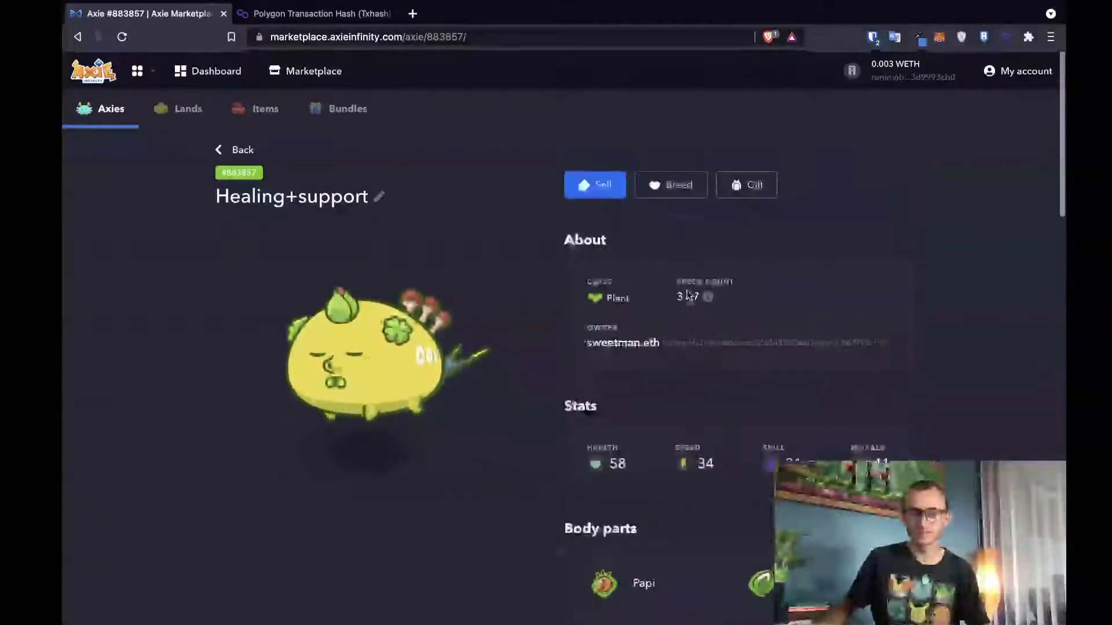
- Gift Healing+support to the scholar's pasted Ronin address, approve the transaction, and open My account
left_click(739, 191)
left_click(588, 334)
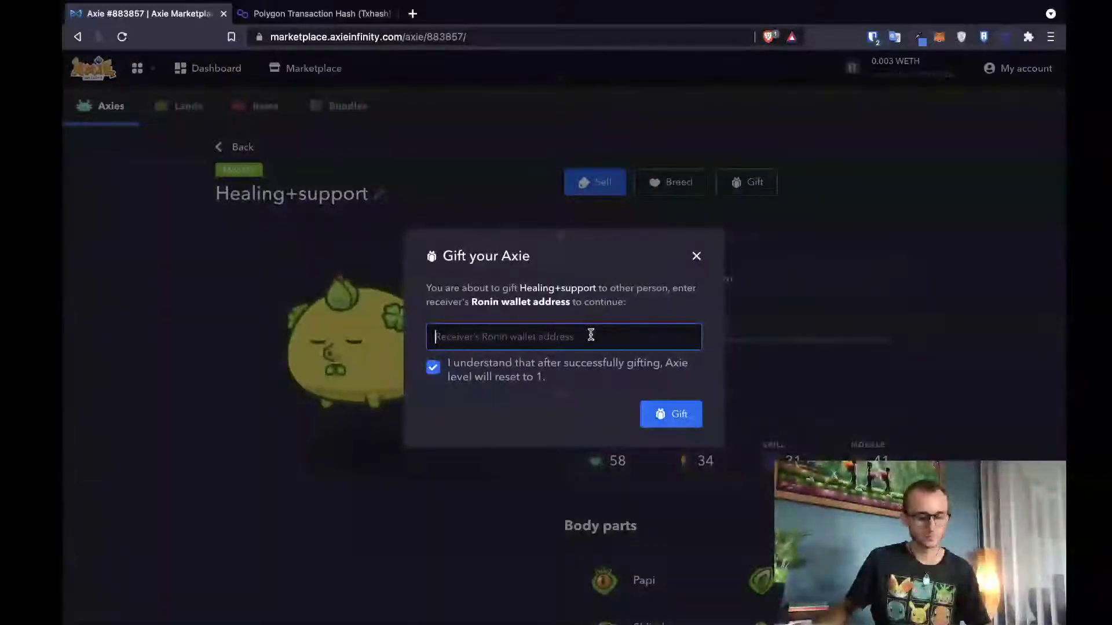
type("ronin:cf5df1fc6aa1f091d7c85805885a9d5c8b3b35ad")
left_click(583, 361)
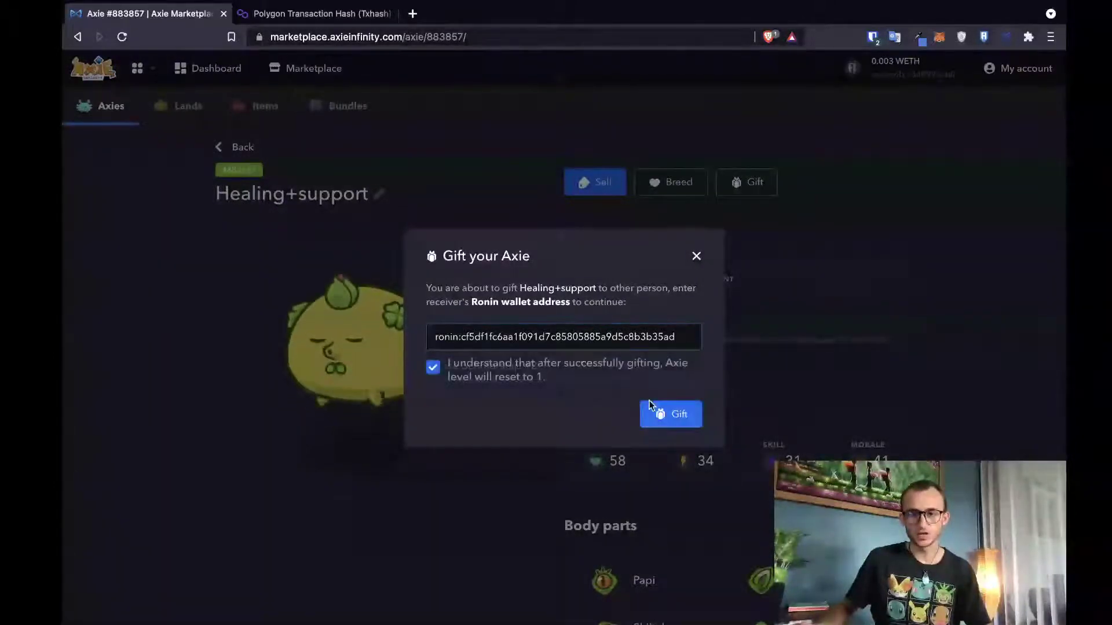
left_click(663, 415)
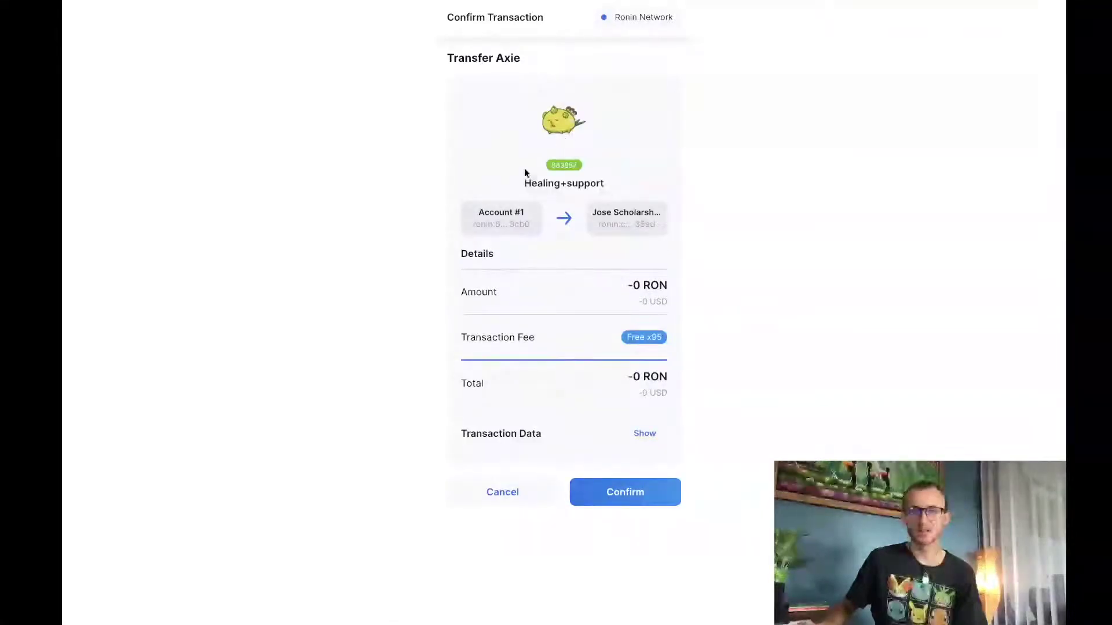
triple_click(496, 209)
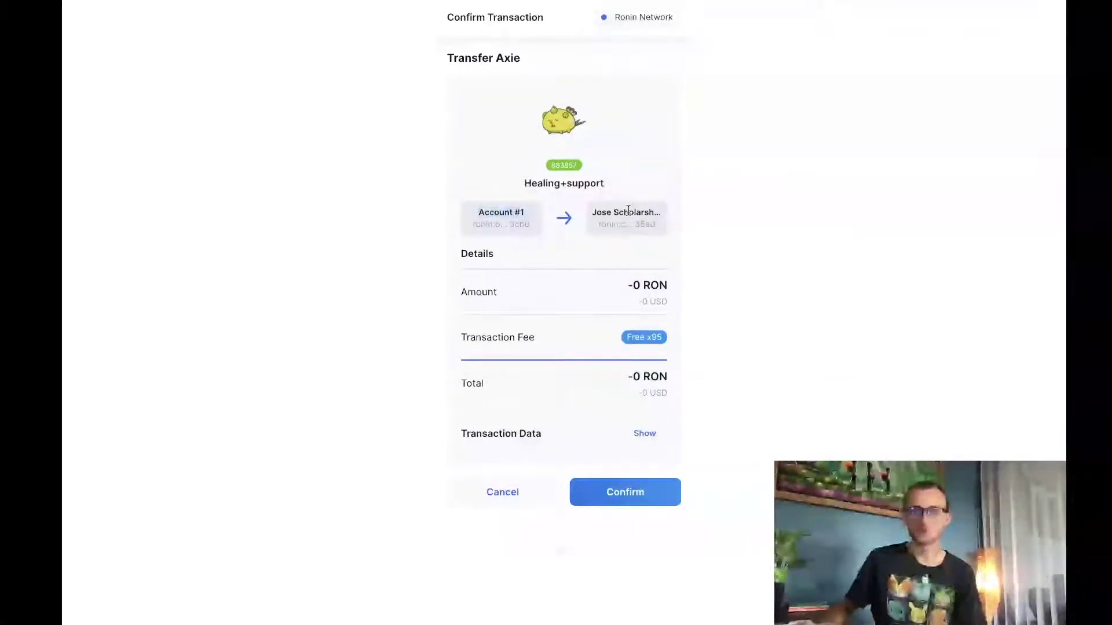
left_click(630, 496)
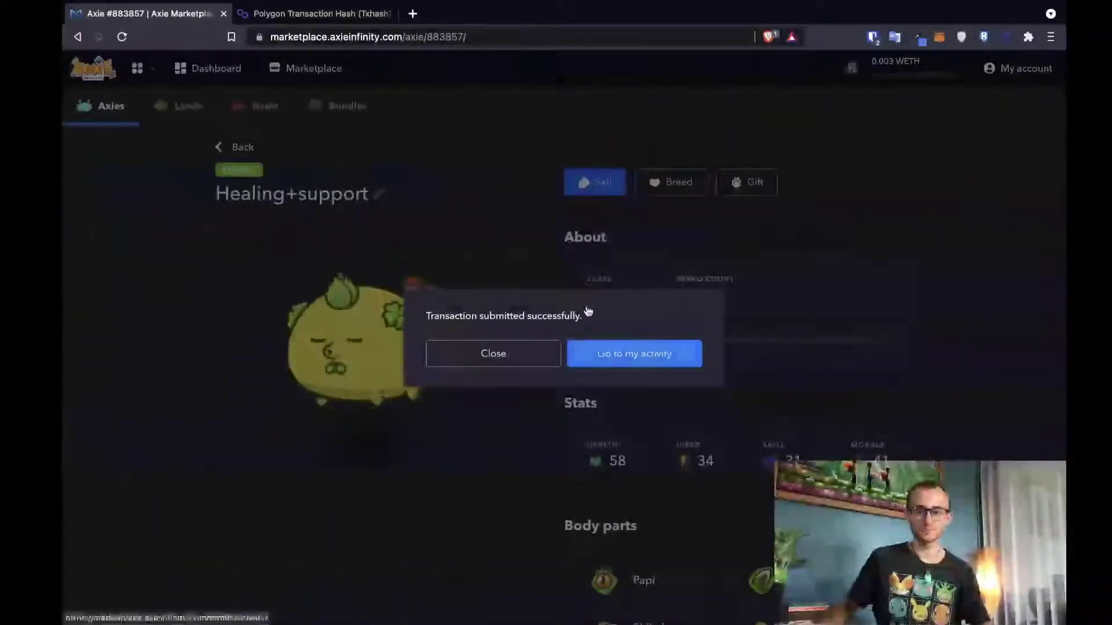
left_click(491, 354)
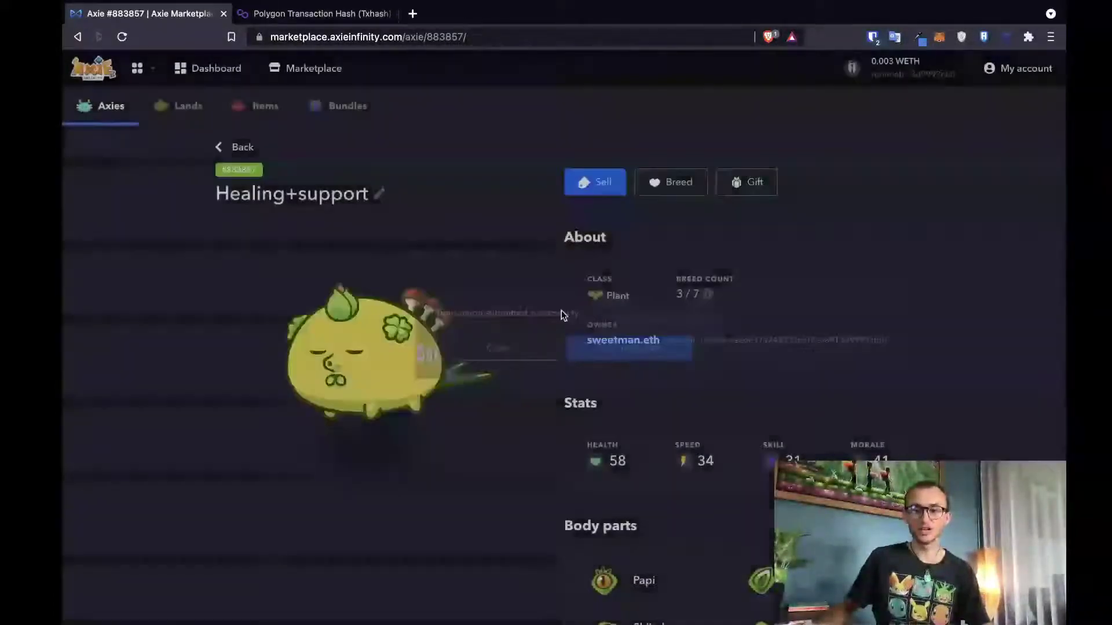
left_click(1004, 85)
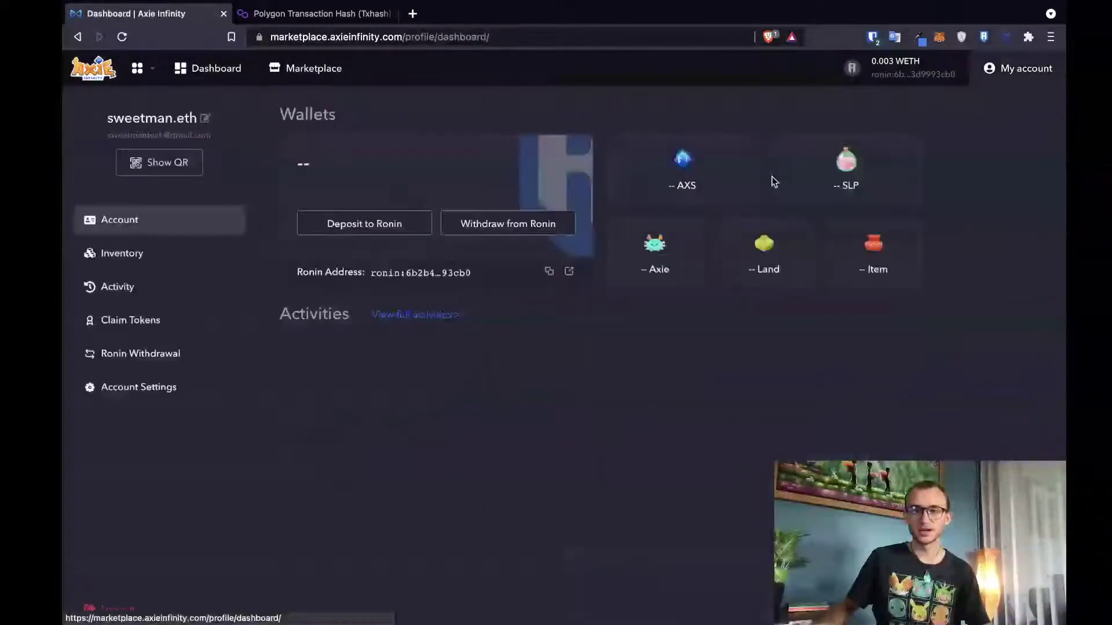
- Reload the inventory until it shows 1 Axie left, then log out of the manager account
left_click(119, 253)
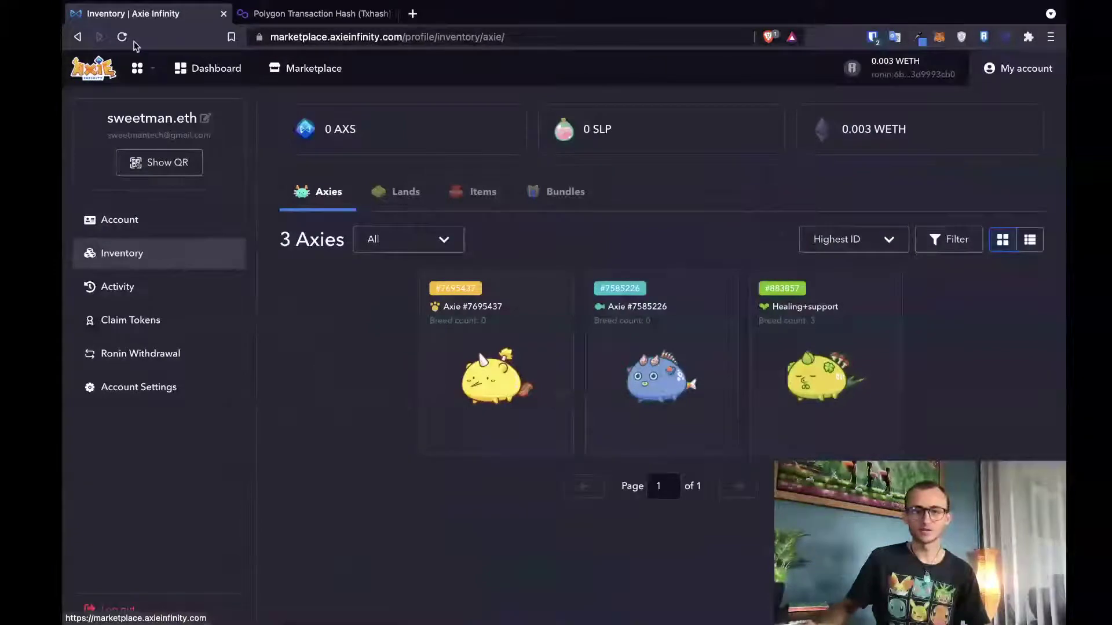
left_click(122, 37)
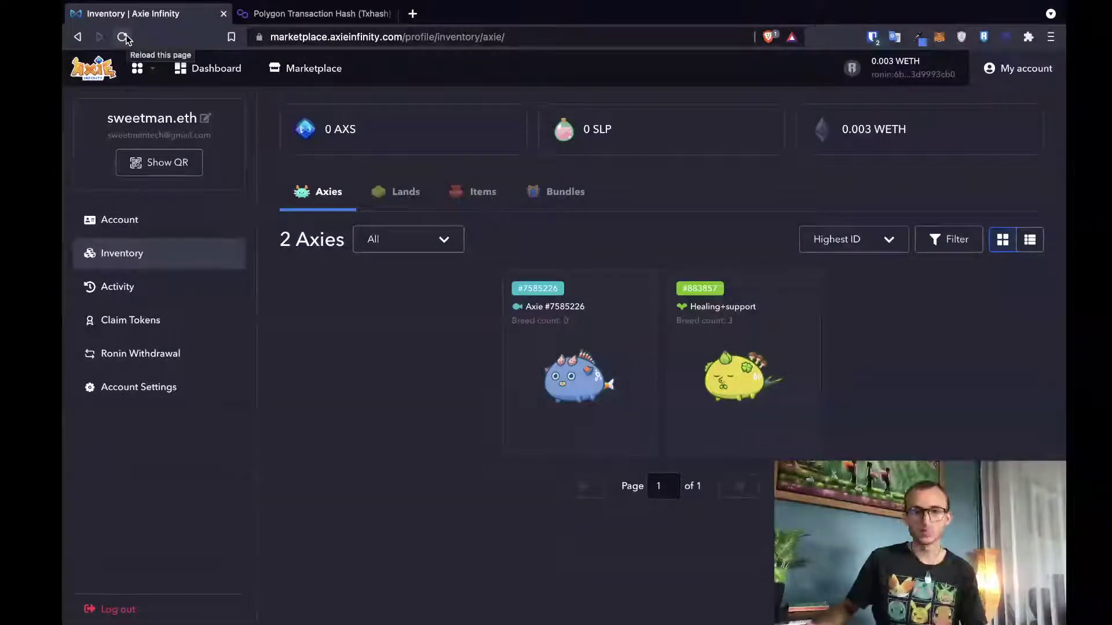
left_click(123, 37)
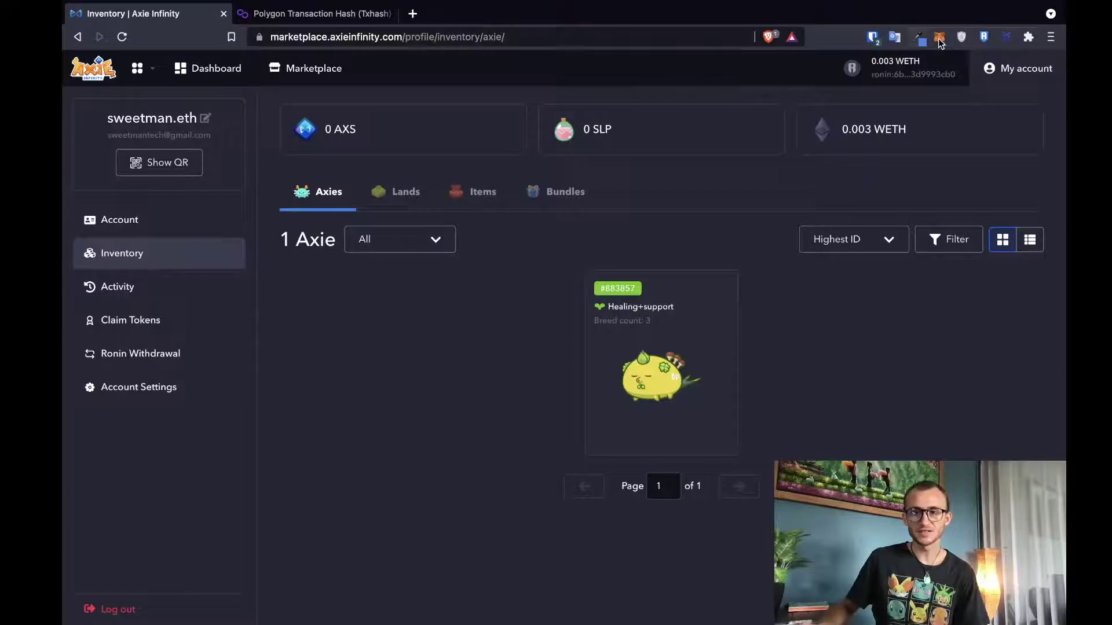
left_click(122, 37)
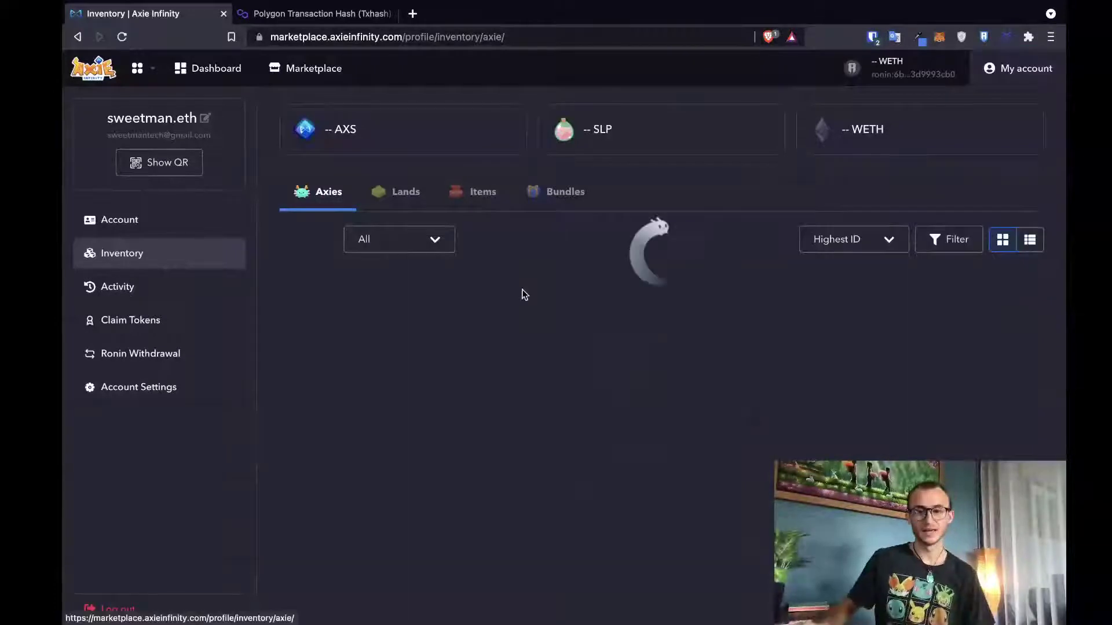
left_click(123, 38)
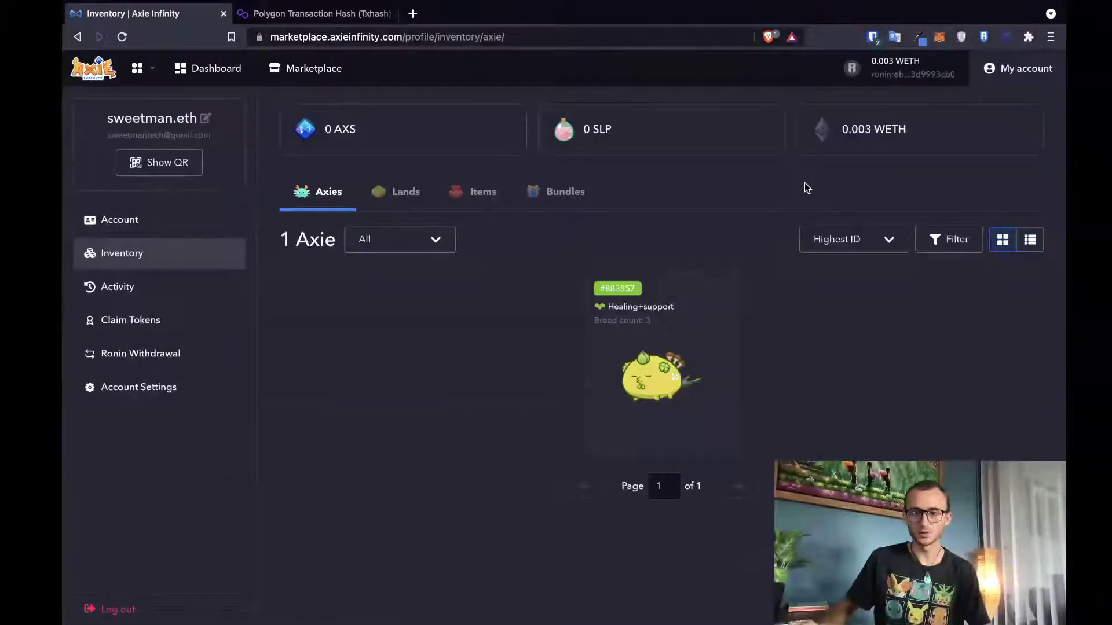
left_click(988, 68)
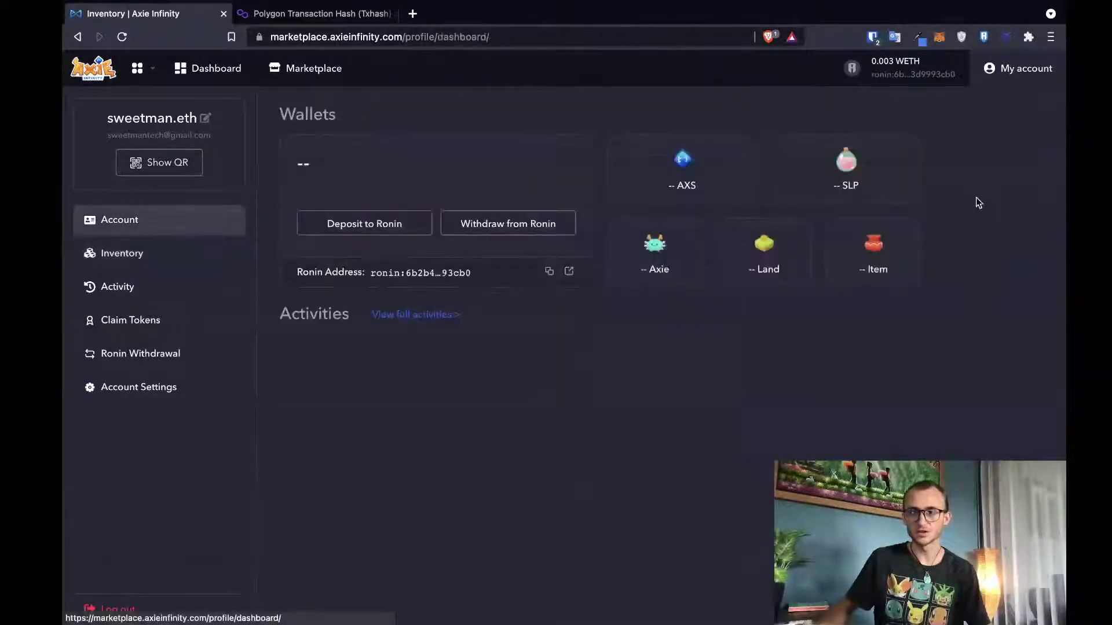
left_click(137, 602)
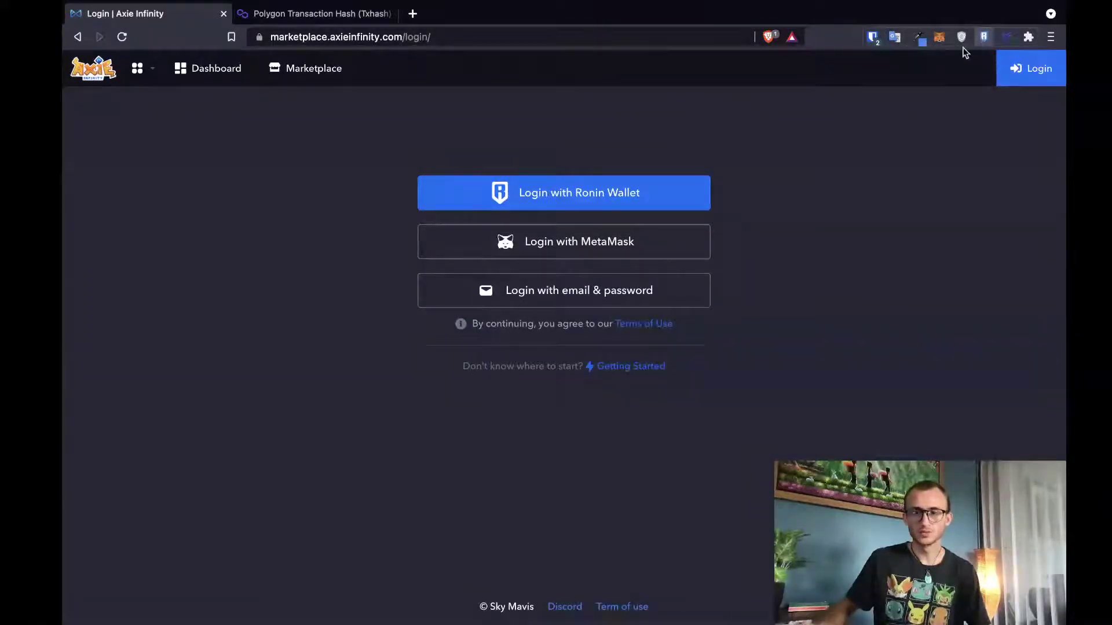
- Switch Ronin Wallet to the scholarship account and log in by approving the signature request
left_click(983, 37)
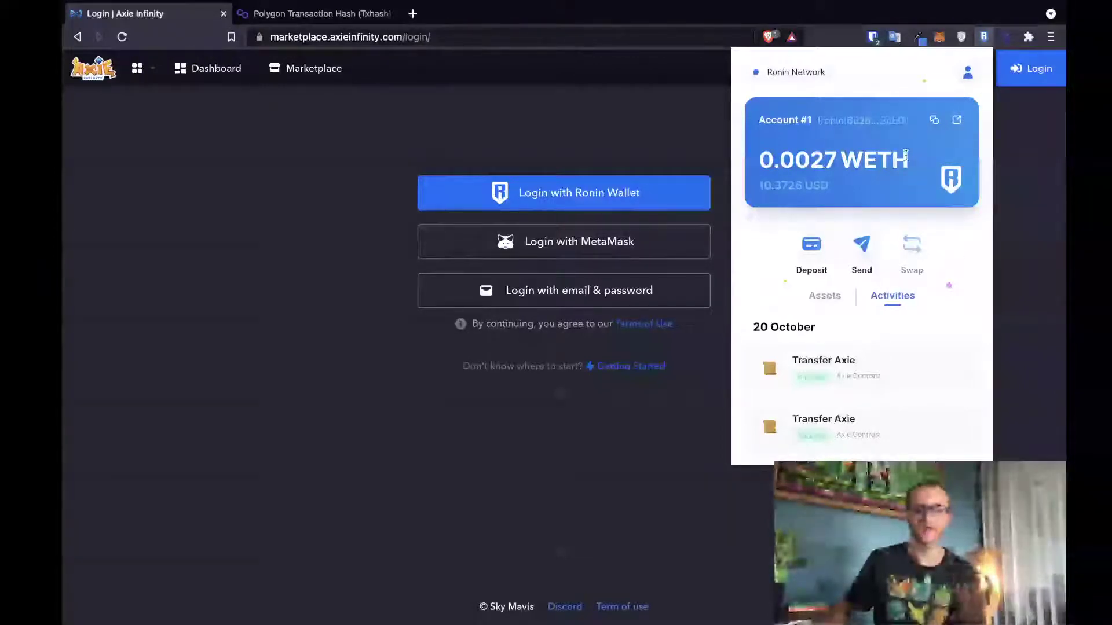
left_click(967, 72)
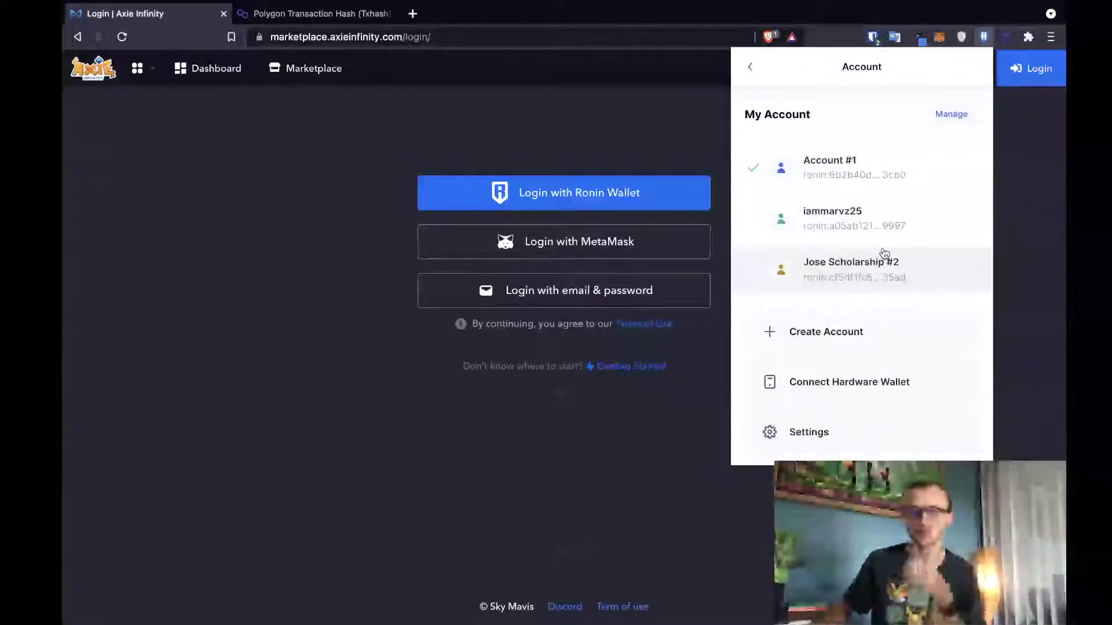
left_click(884, 253)
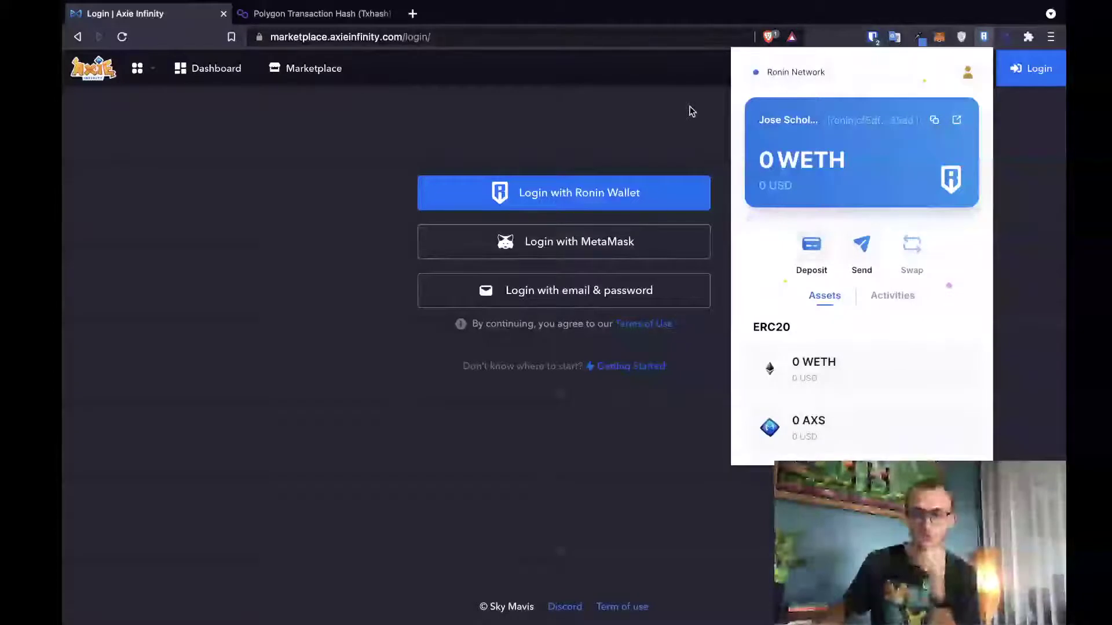
left_click(689, 116)
left_click(652, 188)
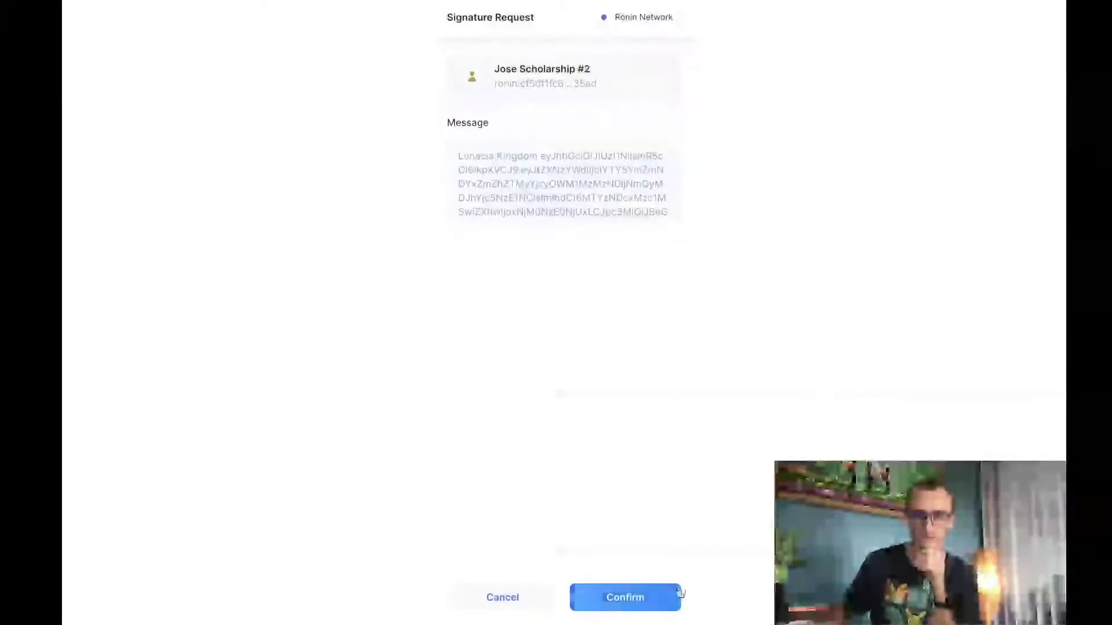
left_click(678, 595)
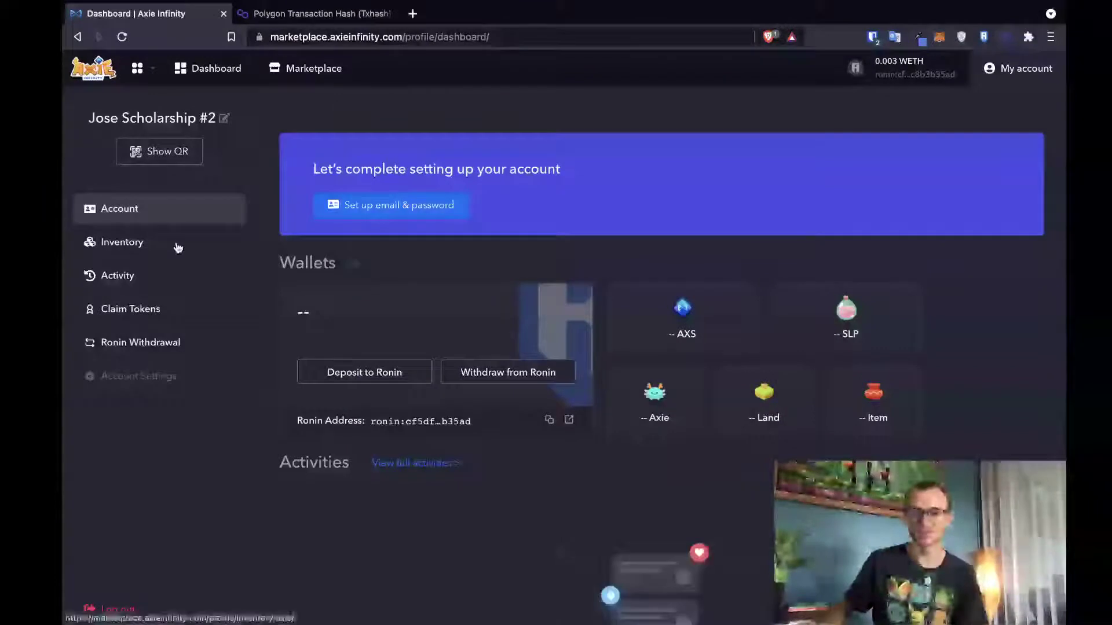
- Verify the scholarship inventory holds 3 Axies, view and close the login QR code, then return to the dashboard
left_click(178, 248)
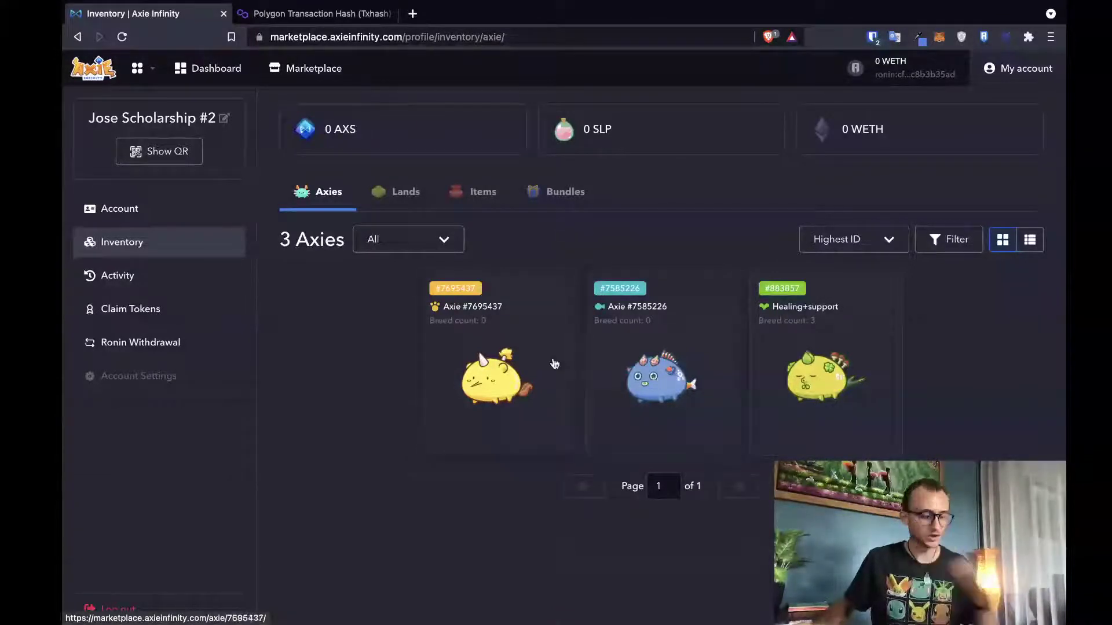
left_click(176, 164)
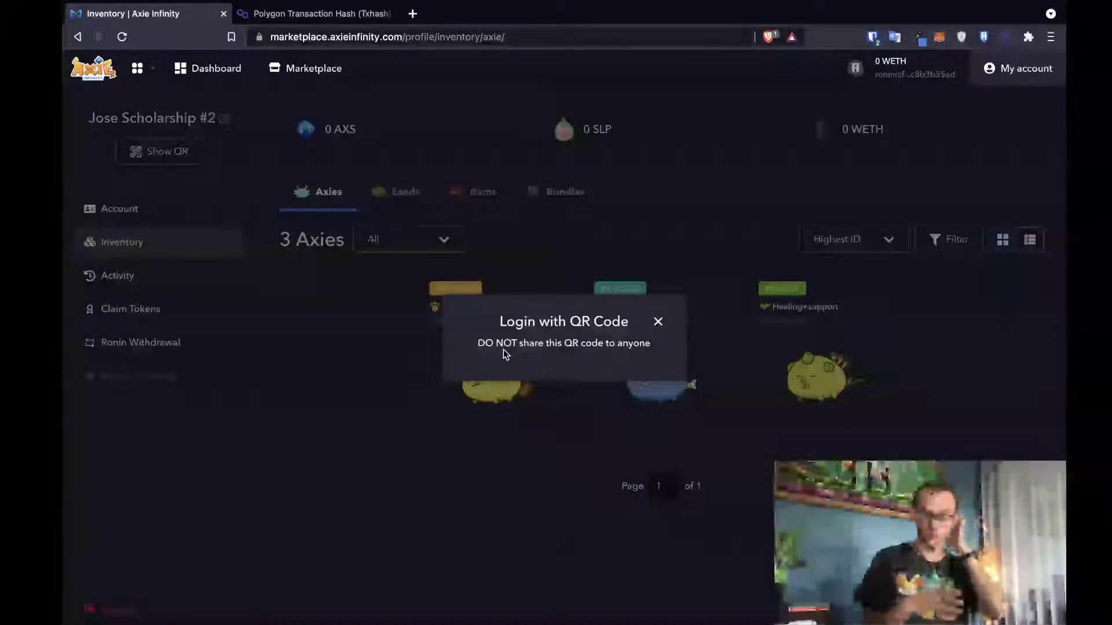
left_click(658, 322)
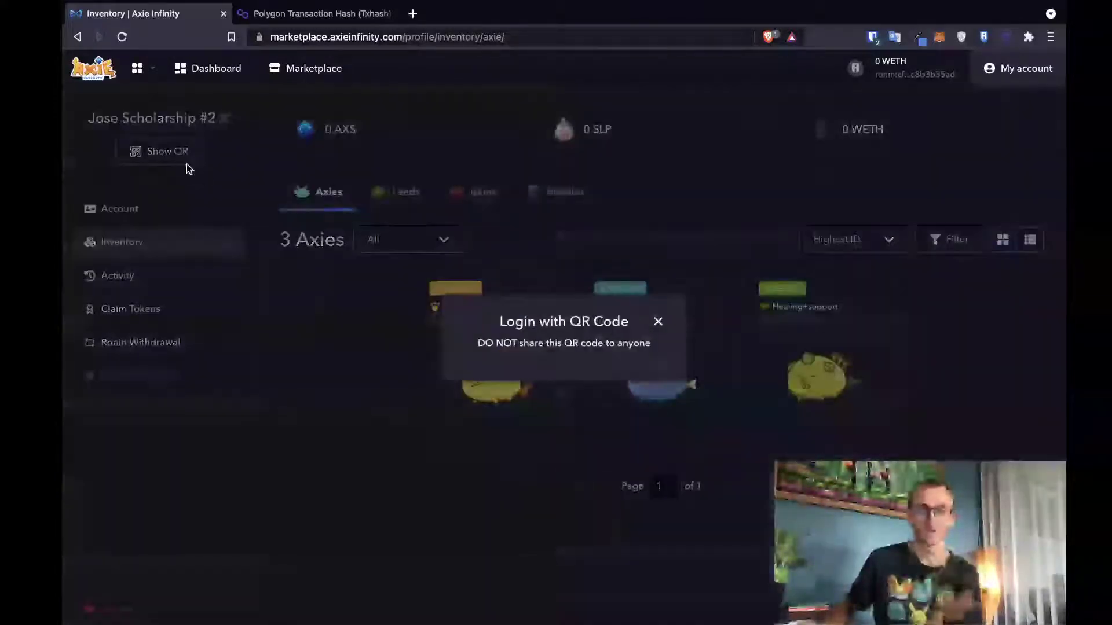
left_click(656, 322)
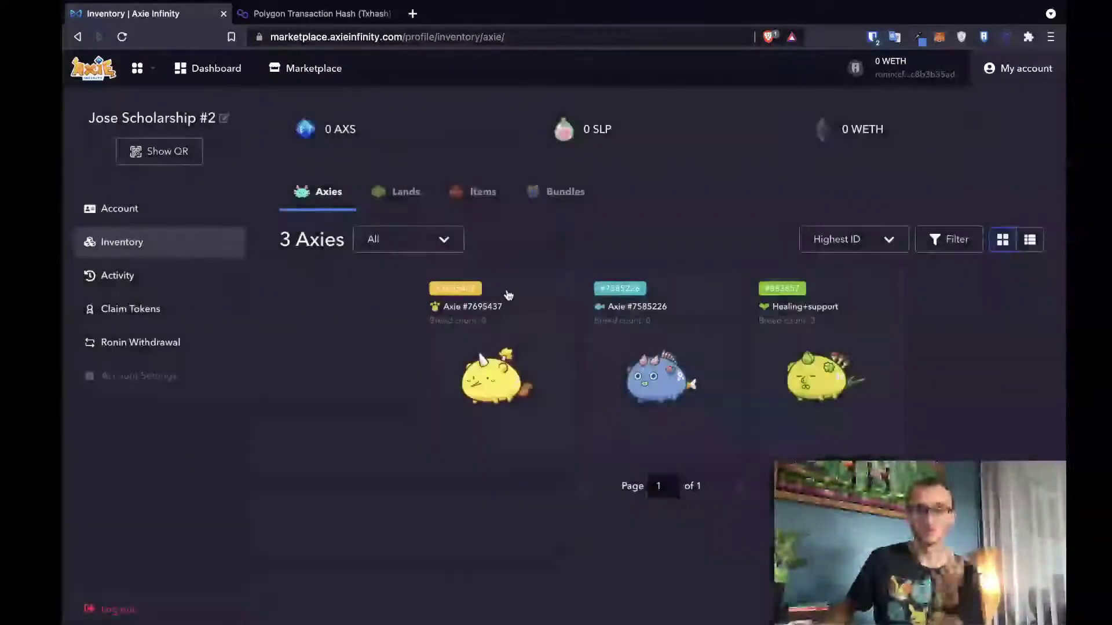
left_click(157, 209)
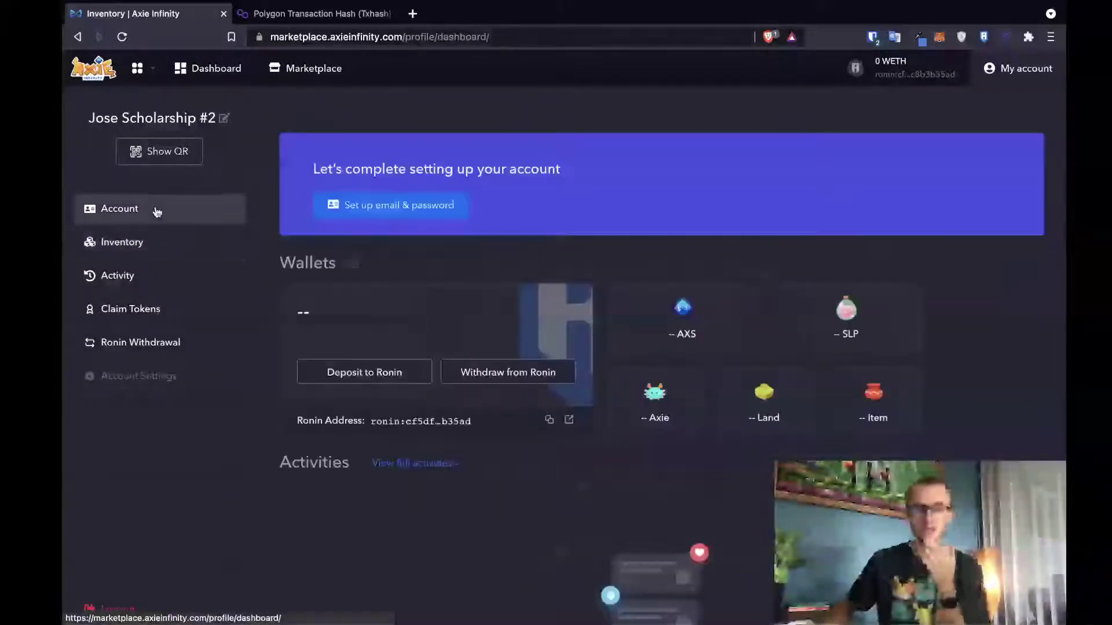
- Start email-and-password setup and paste the scholar's email copied from the password vault
left_click(426, 202)
left_click(441, 274)
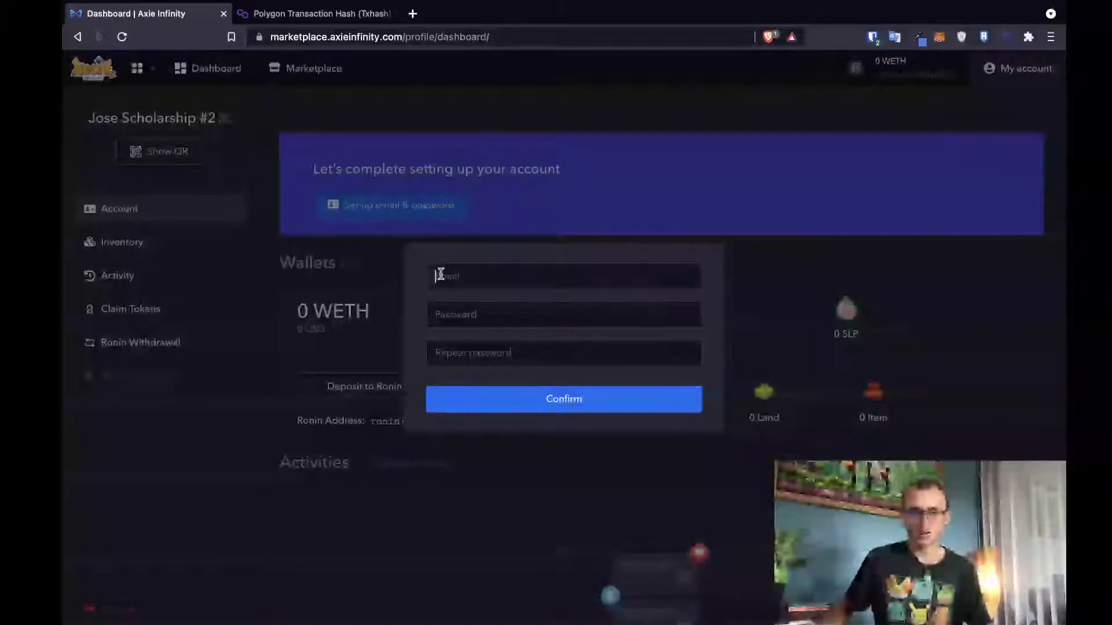
left_click(867, 41)
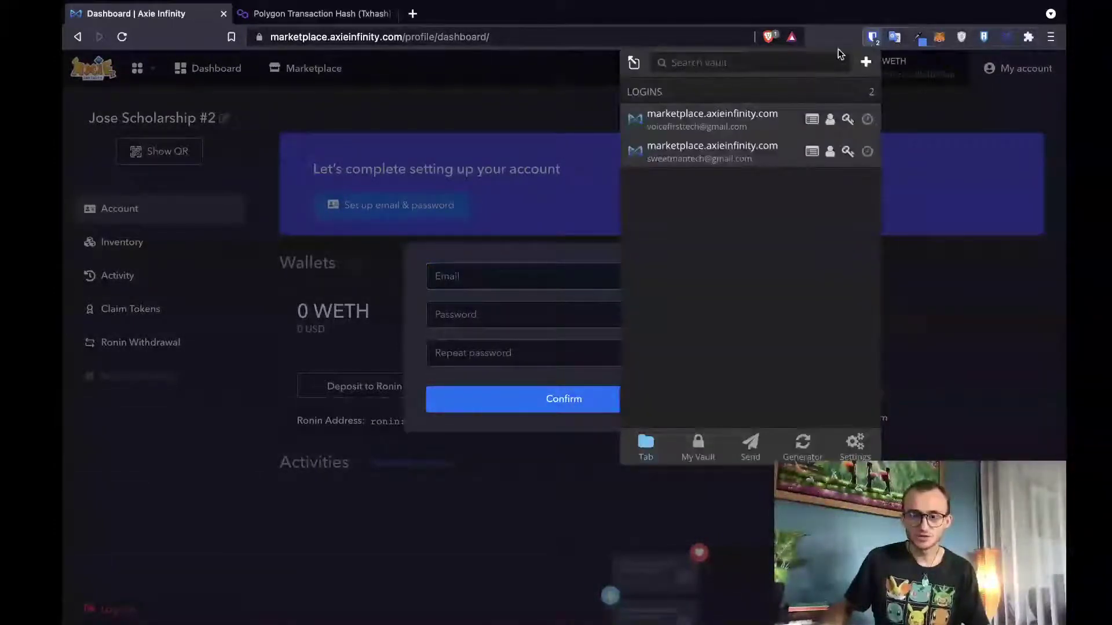
type("gmai")
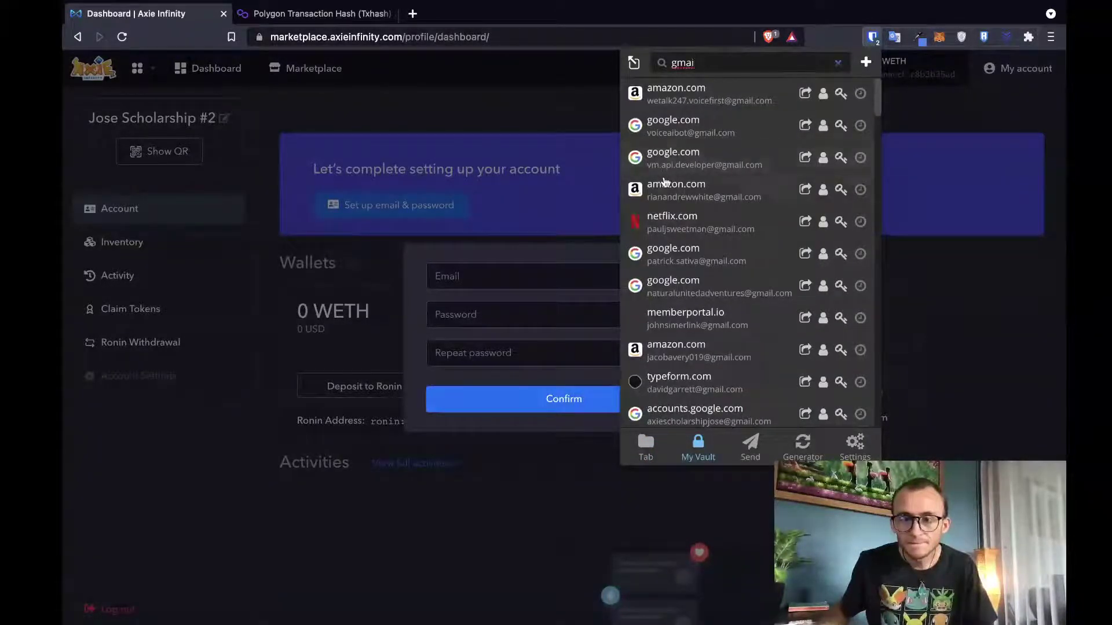
scroll(663, 175, "down", 5)
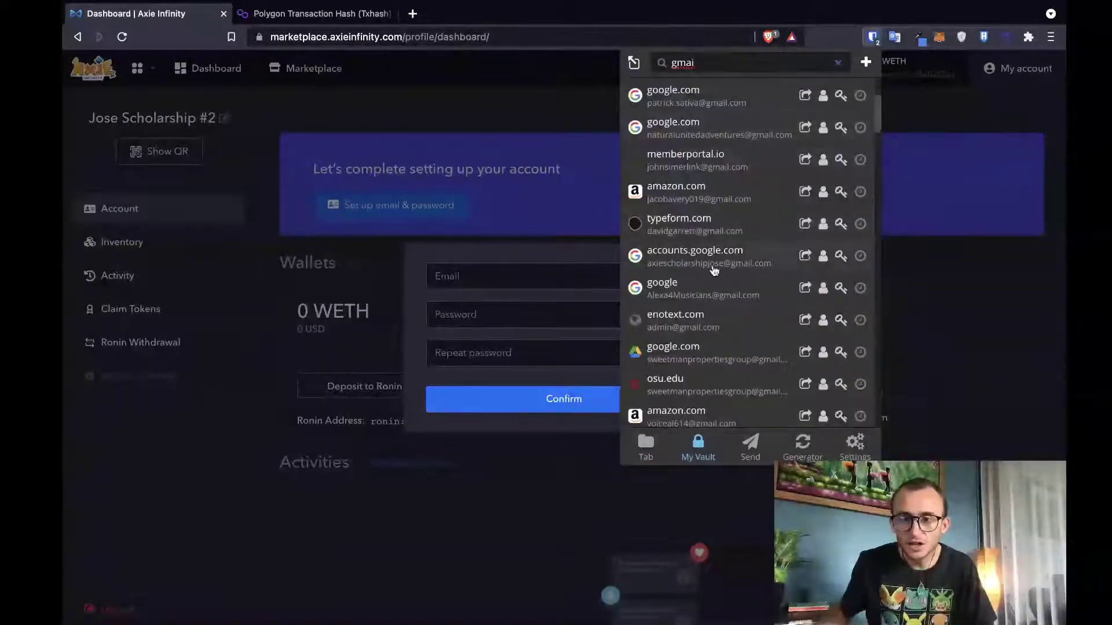
left_click(821, 260)
left_click(561, 277)
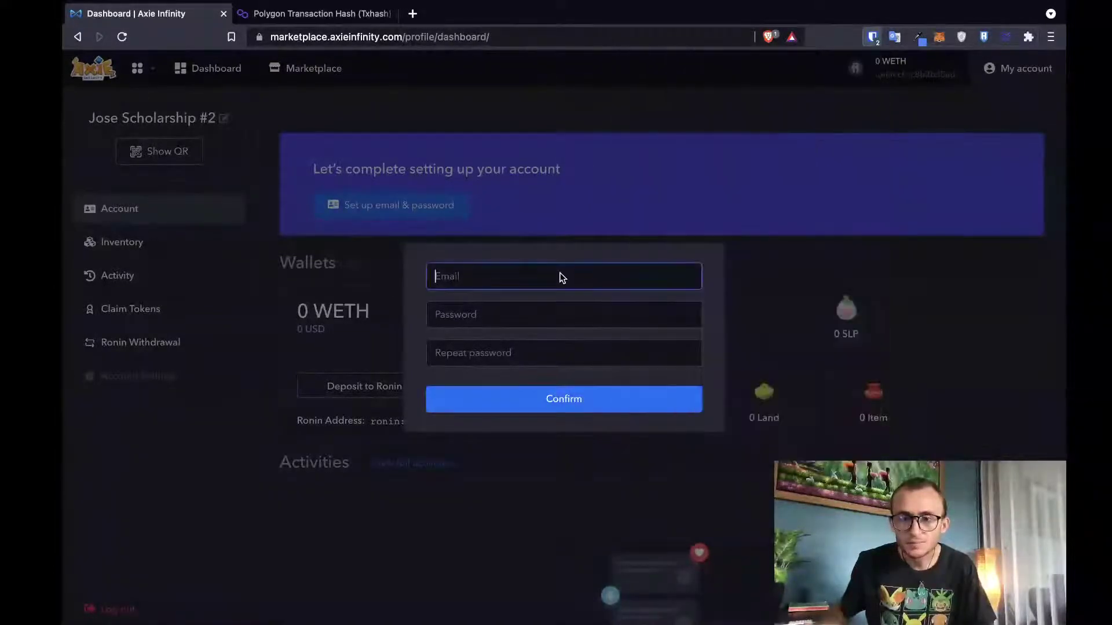
key("ctrl+v")
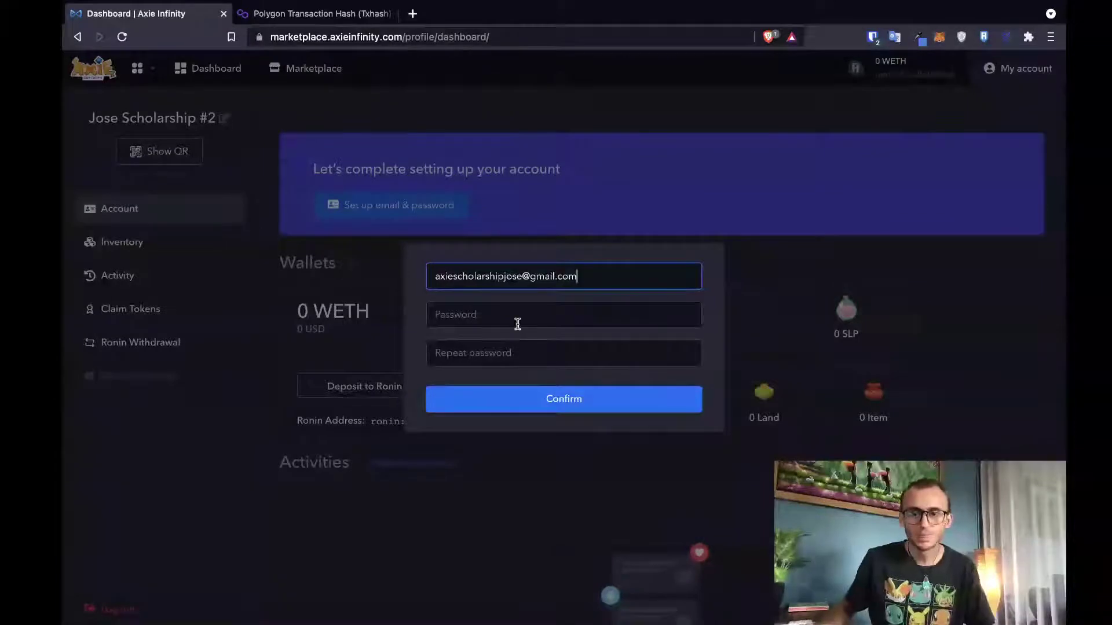
- Type and then clear a password, and open and close a new browser tab
left_click(517, 322)
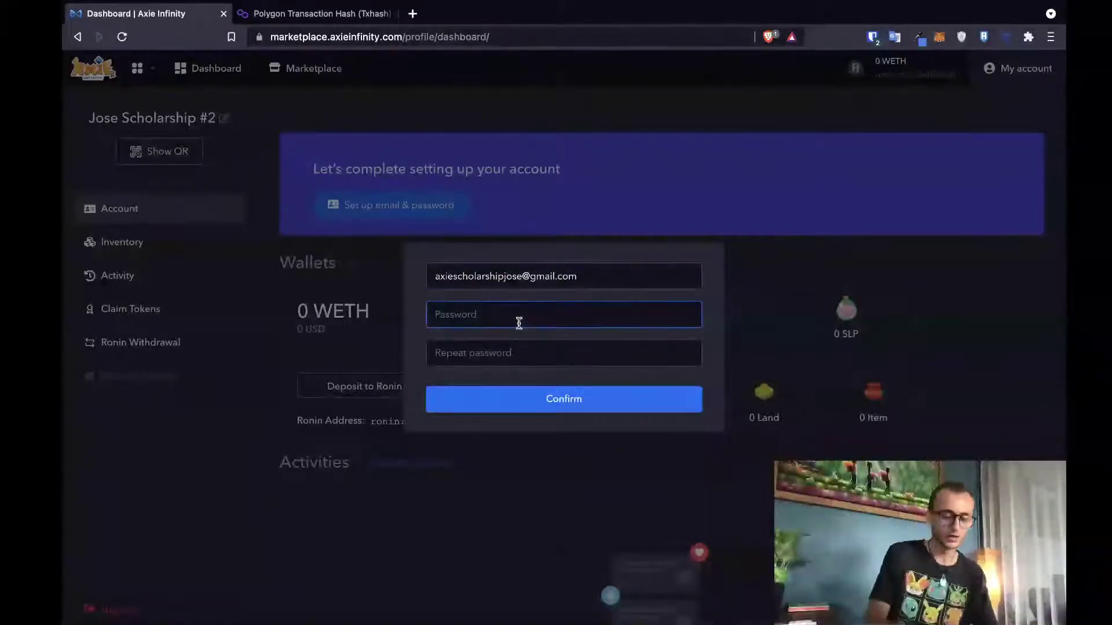
type("•••••")
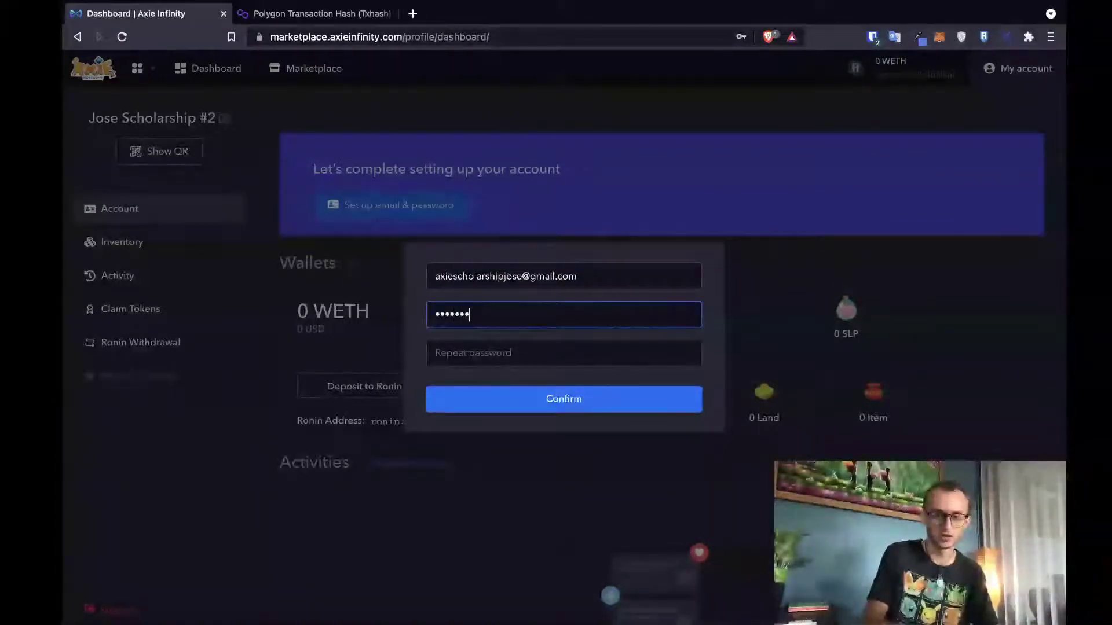
type("•••")
key("BackSpace")
key("BackSpace")
key("BackSpace")
key("BackSpace")
key("BackSpace")
key("BackSpace")
key("BackSpace")
key("BackSpace")
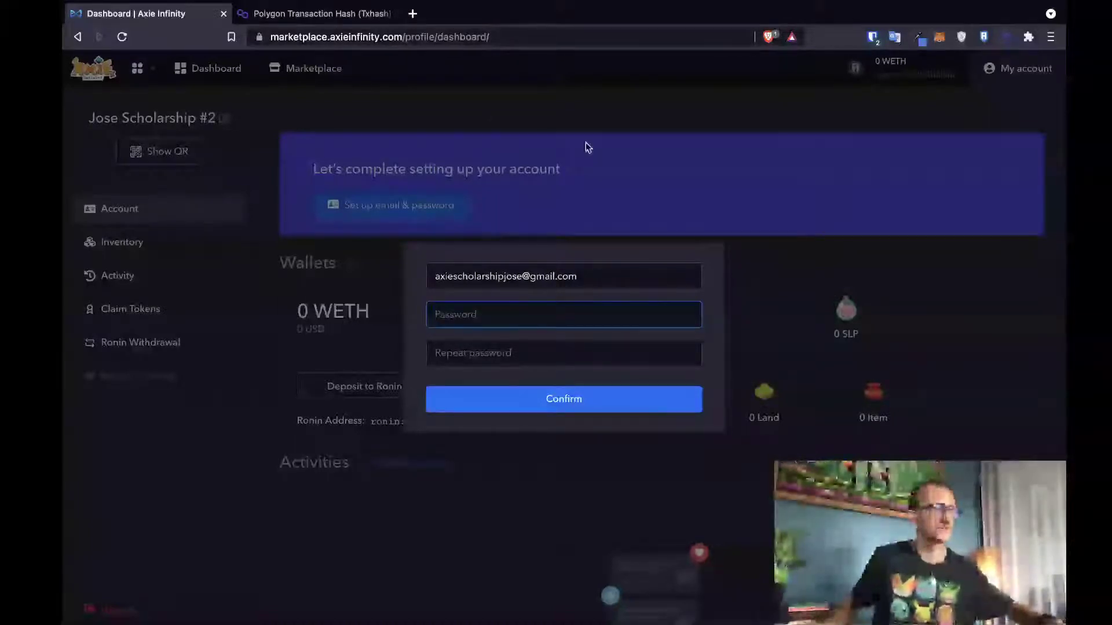
left_click(412, 13)
key("super+w")
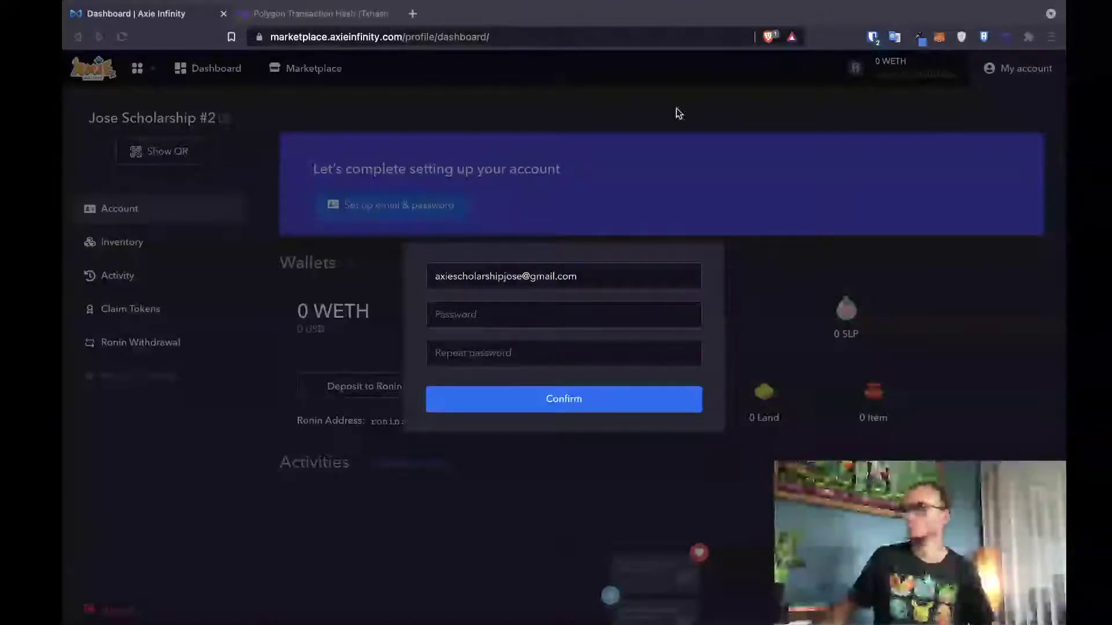
- Add a Bitwarden login for marketplace.axieinfinity.com with the scholar's email and a generated password
left_click(872, 38)
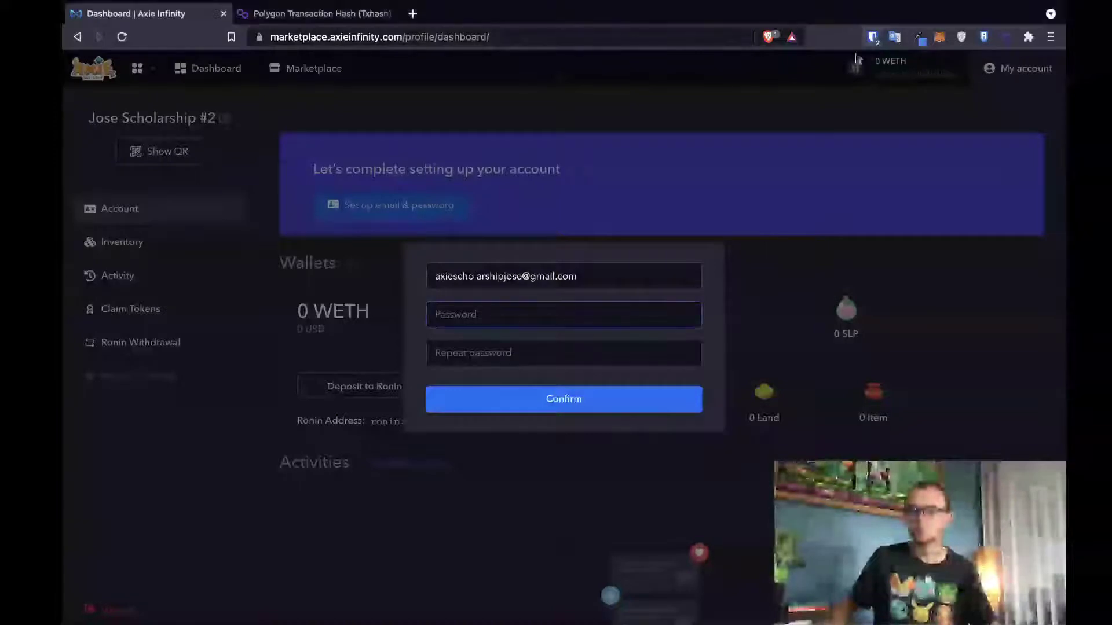
left_click(866, 62)
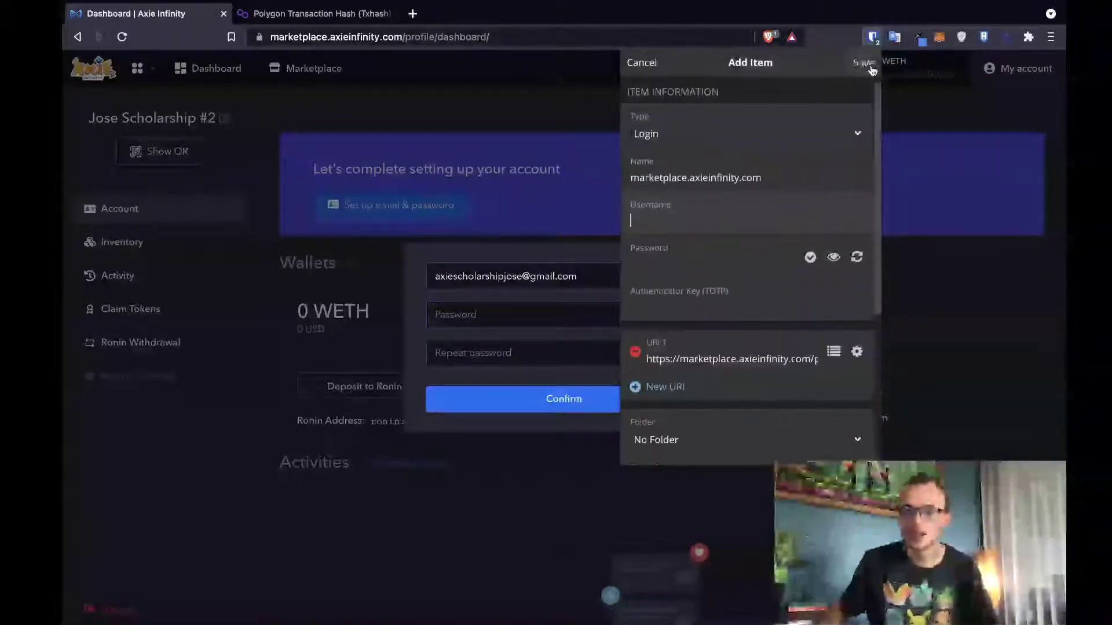
triple_click(713, 175)
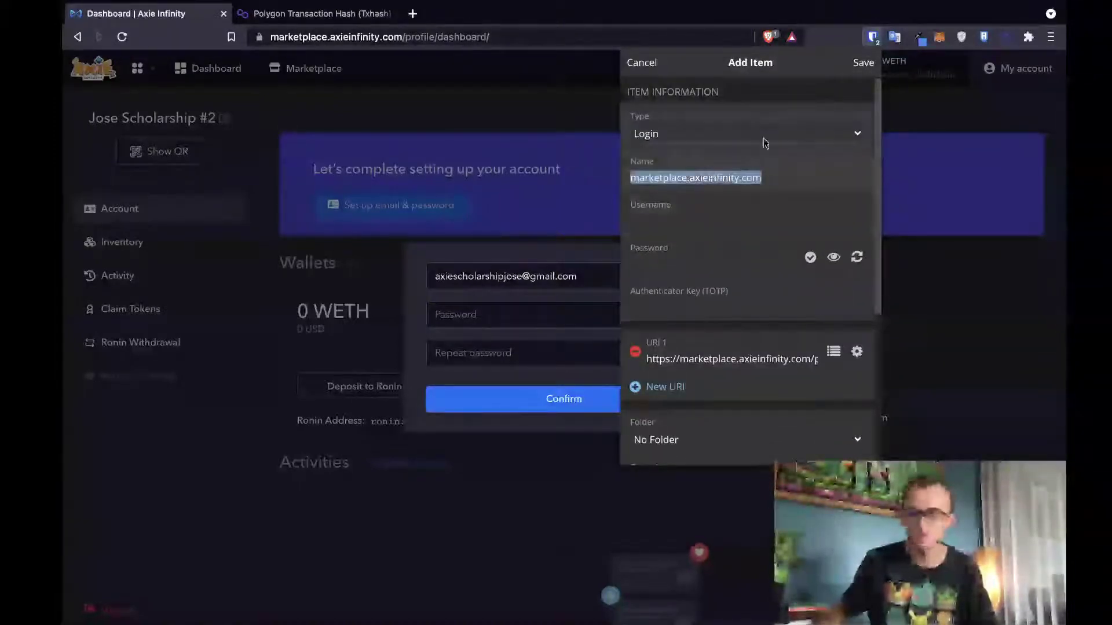
left_click(640, 62)
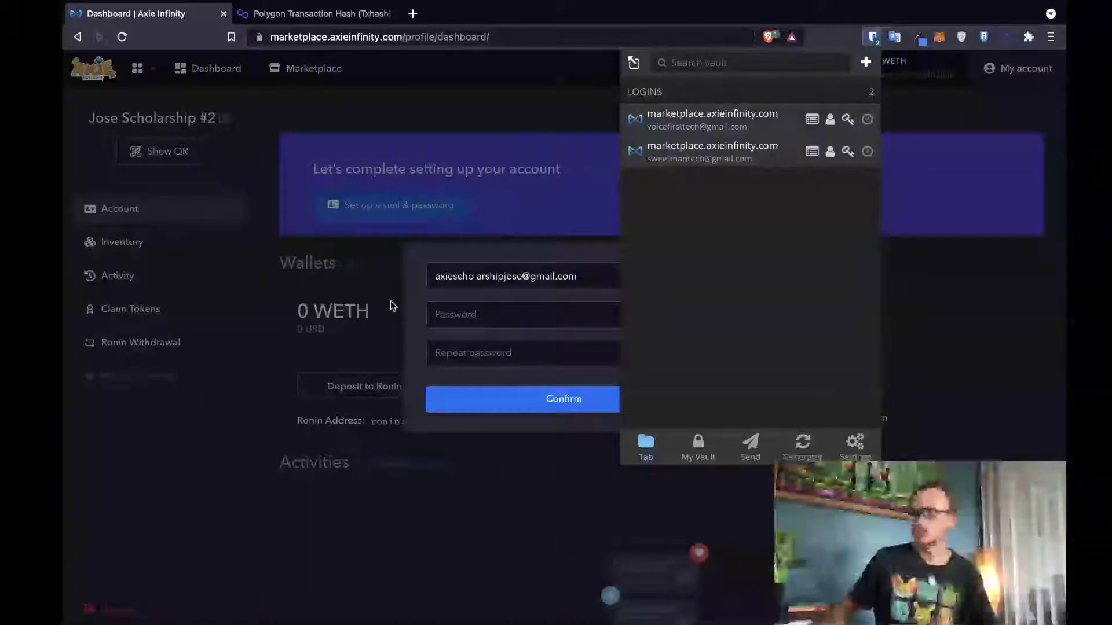
left_click(866, 68)
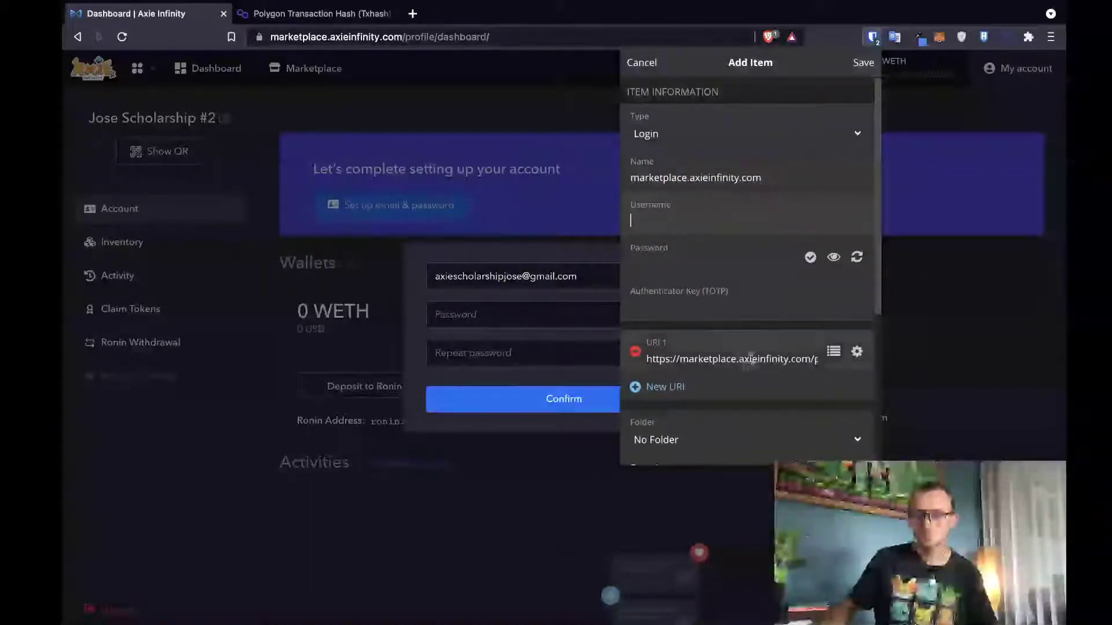
left_click(750, 361)
triple_click(751, 359)
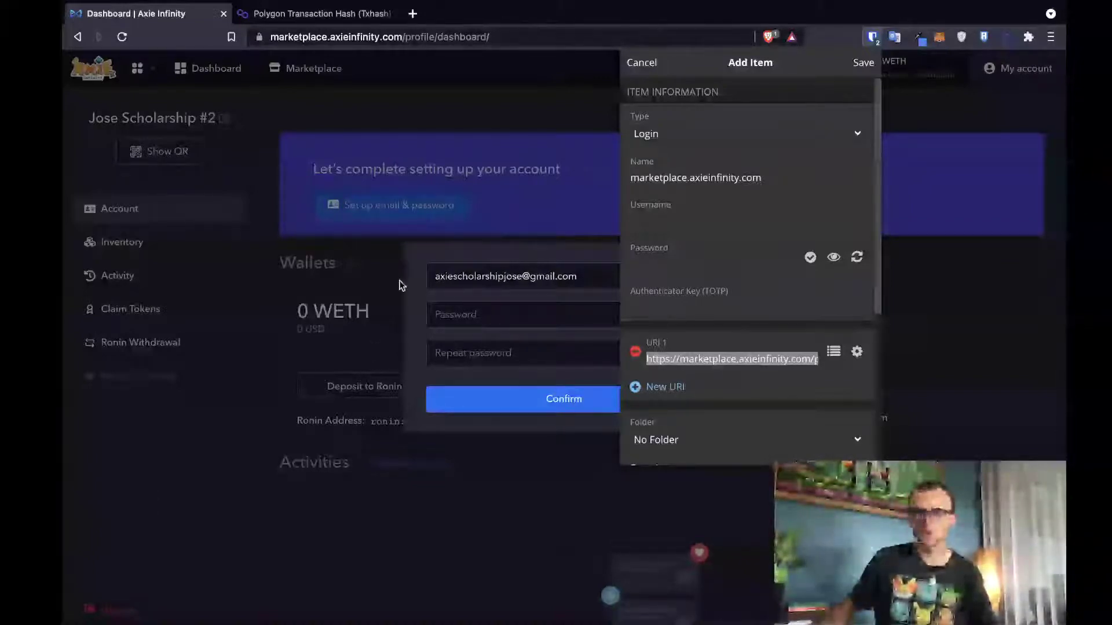
- Return to the setup form and copy the entered email address
left_click(450, 276)
triple_click(453, 272)
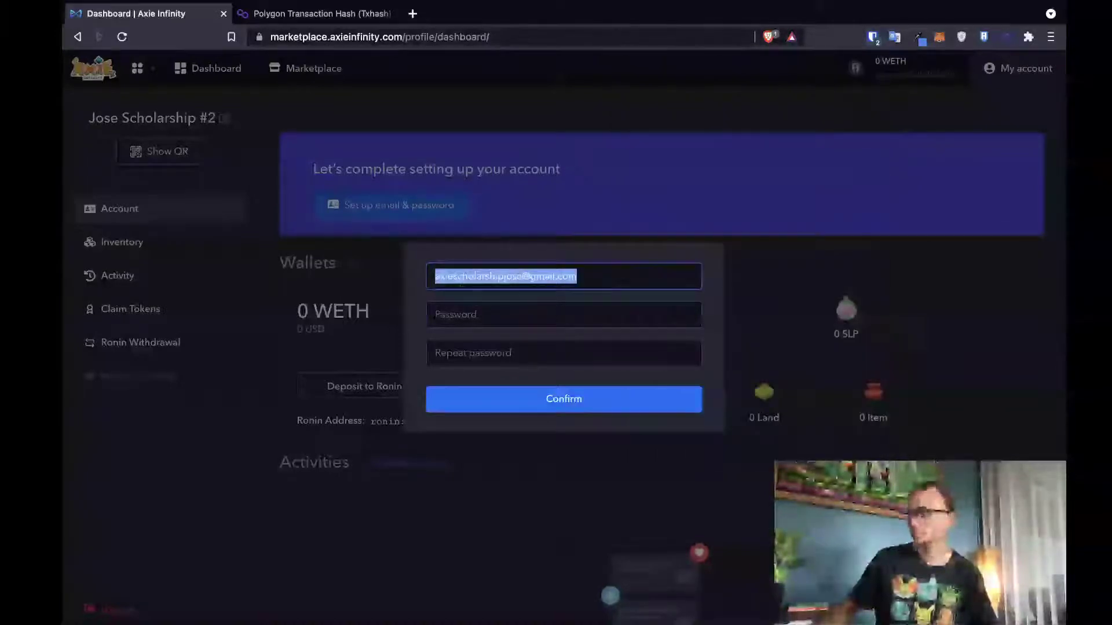
key("super+Tab")
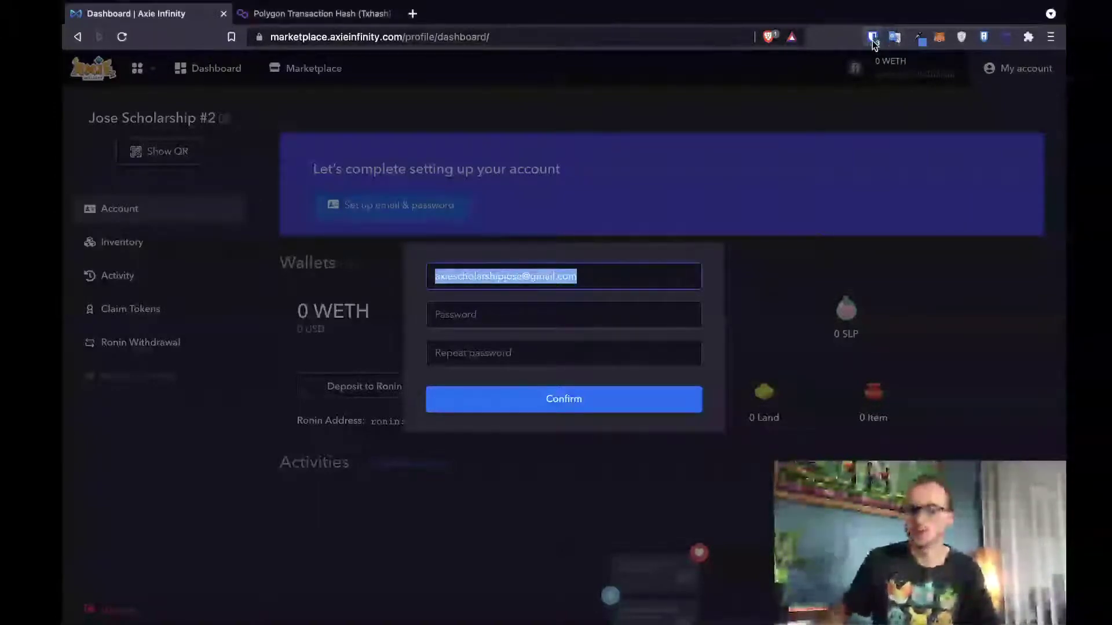
- Copy the new Bitwarden password and paste it into Password and Repeat password
left_click(872, 37)
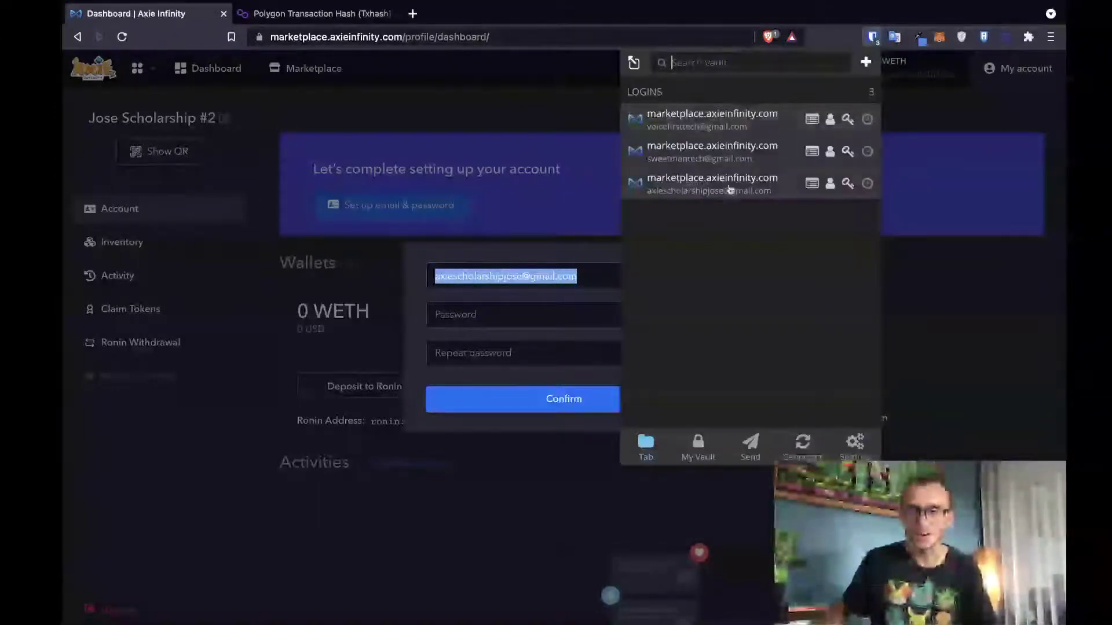
left_click(848, 183)
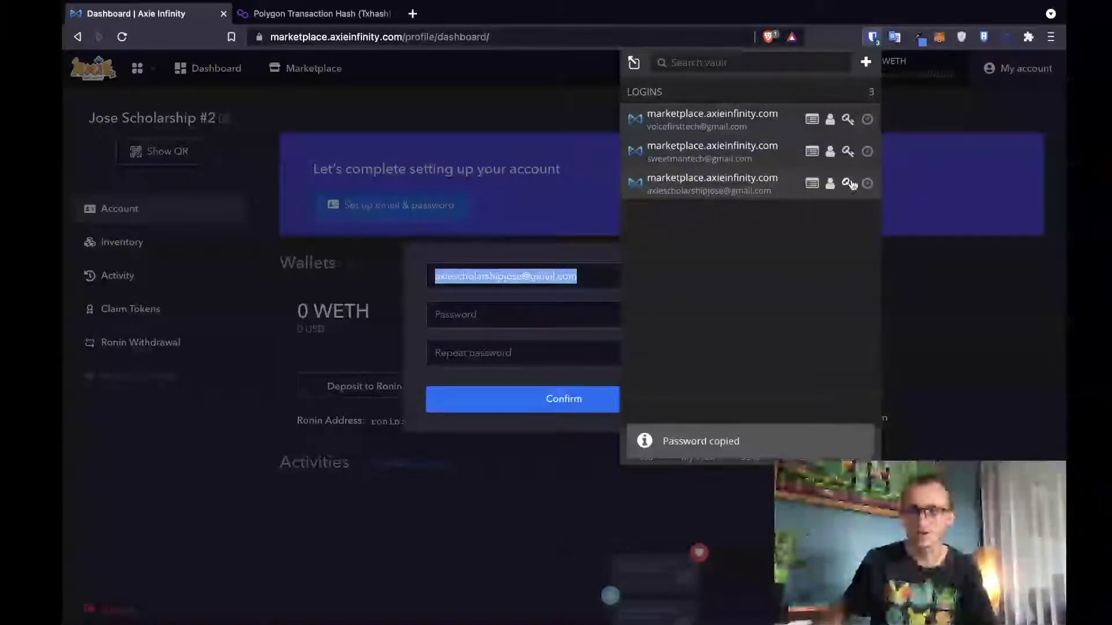
left_click(556, 312)
left_click(558, 315)
key("ctrl+v")
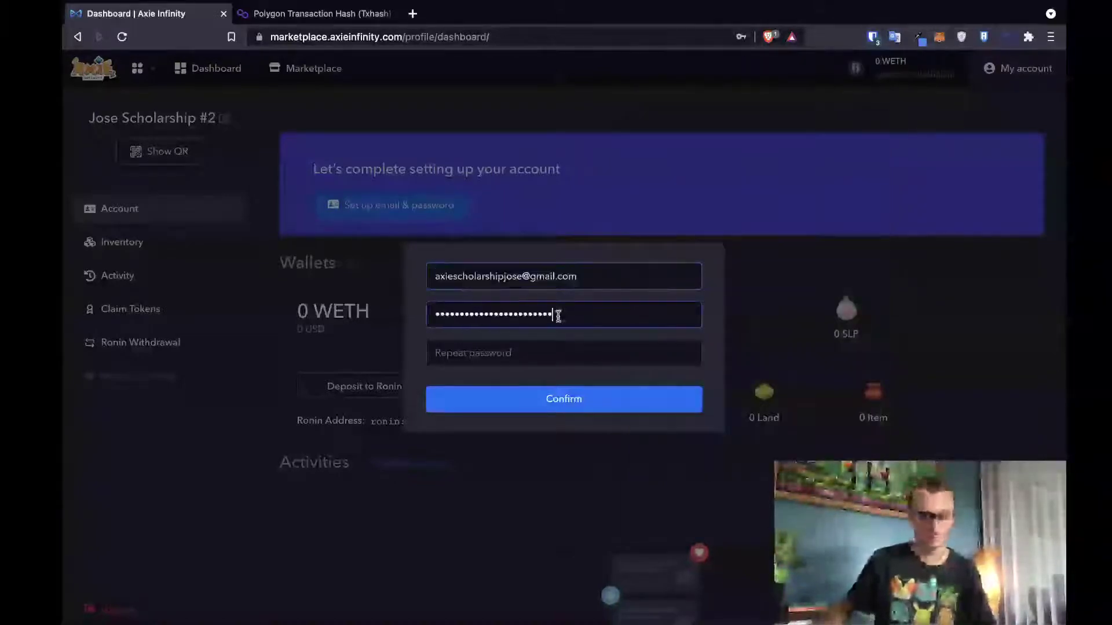
left_click(550, 351)
key("ctrl+v")
- Submit the form, solve the slider captcha, and decline saving the password in the browser
left_click(553, 401)
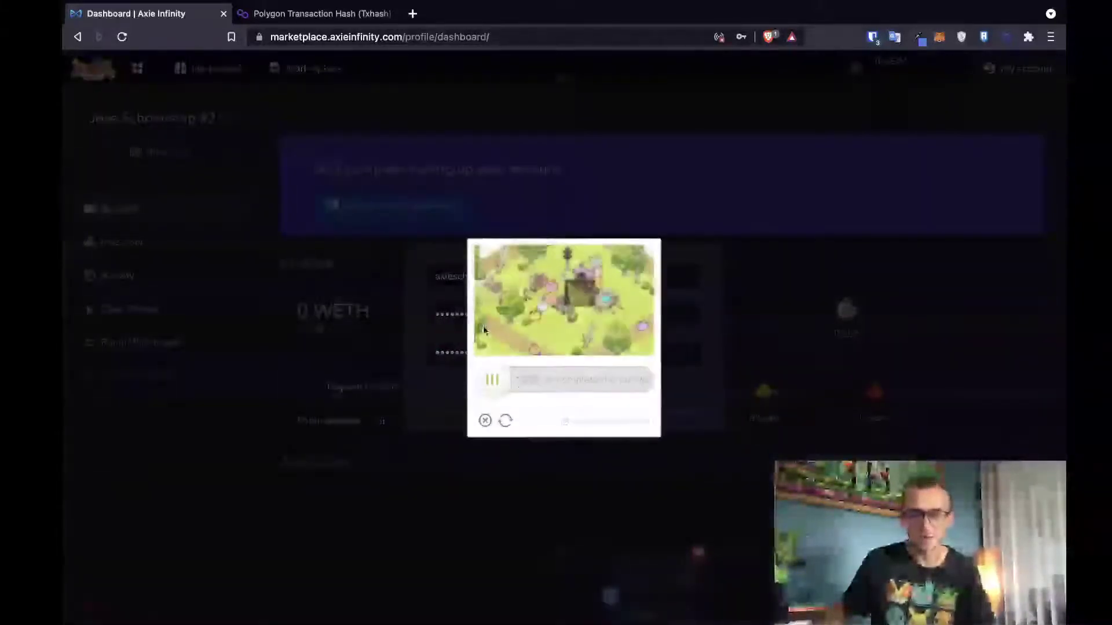
left_click_drag(523, 391, 589, 405)
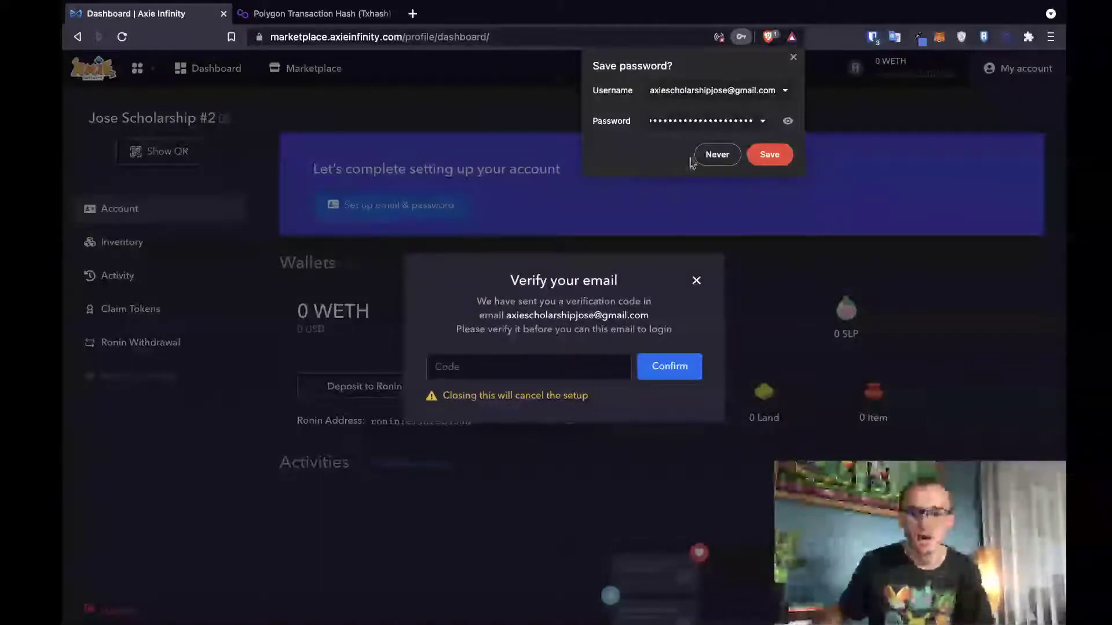
left_click(722, 154)
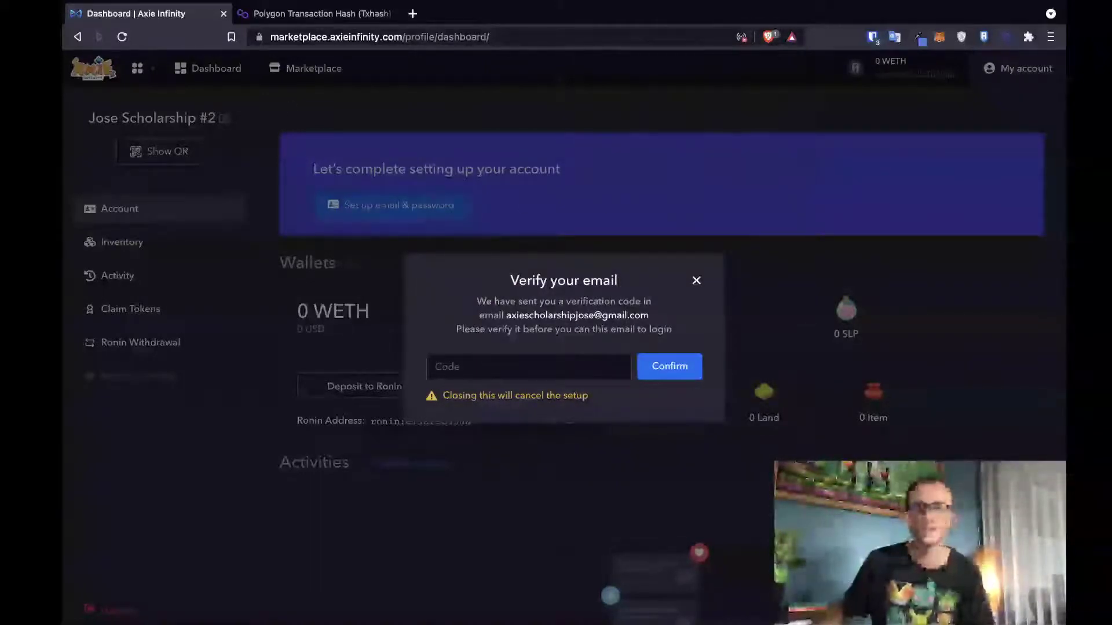
- Open Gmail in a new tab and switch to the scholar's Google account
left_click(413, 14)
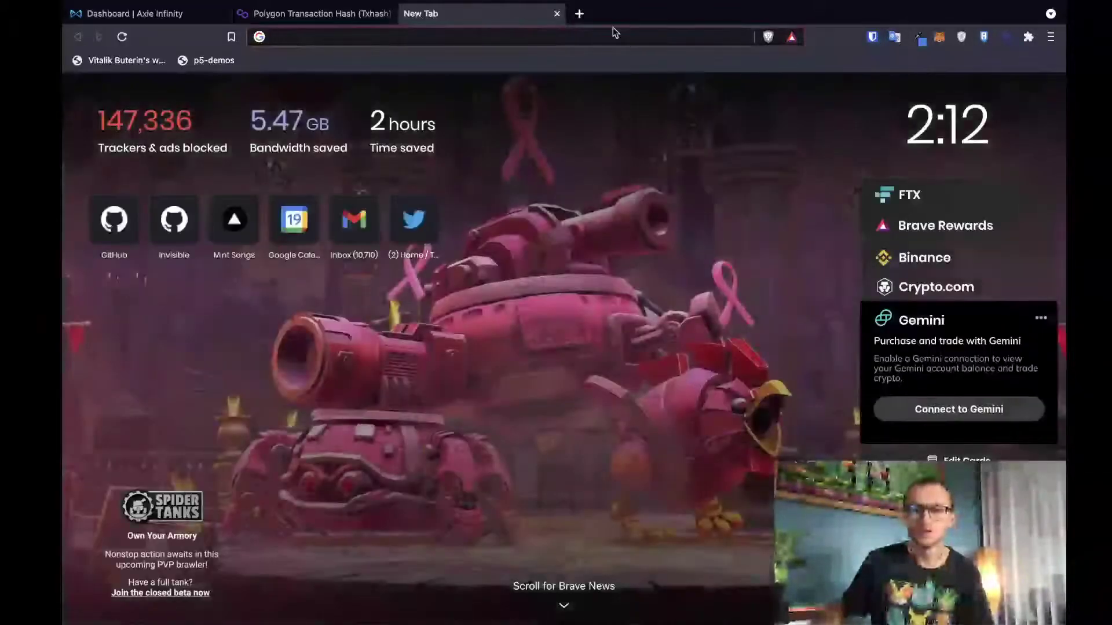
type("mai")
key("Return")
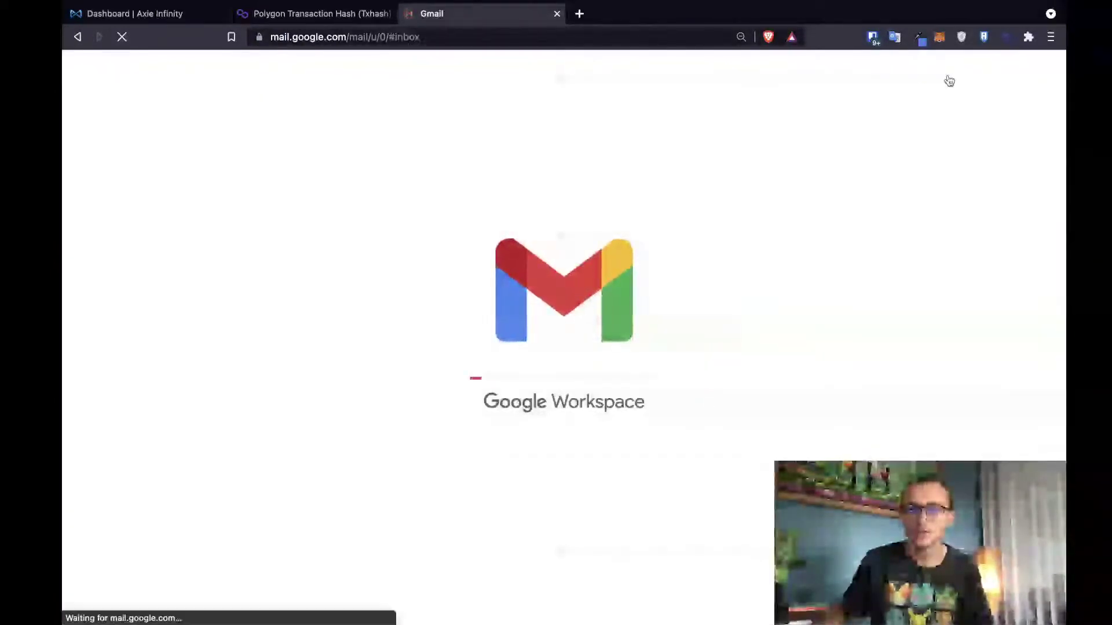
left_click(1050, 70)
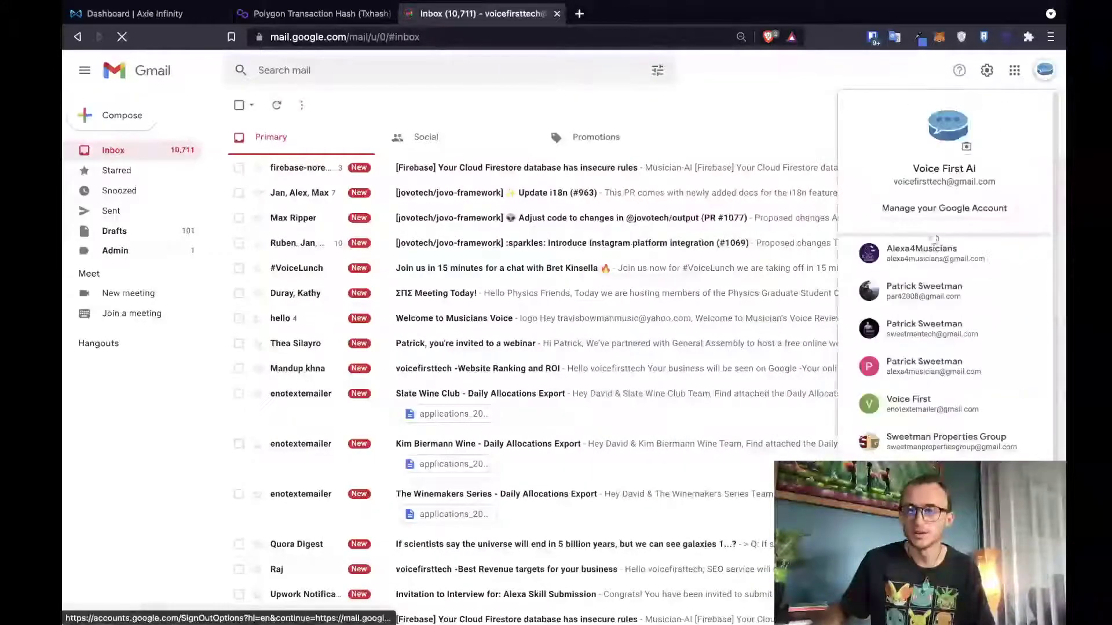
left_click(944, 440)
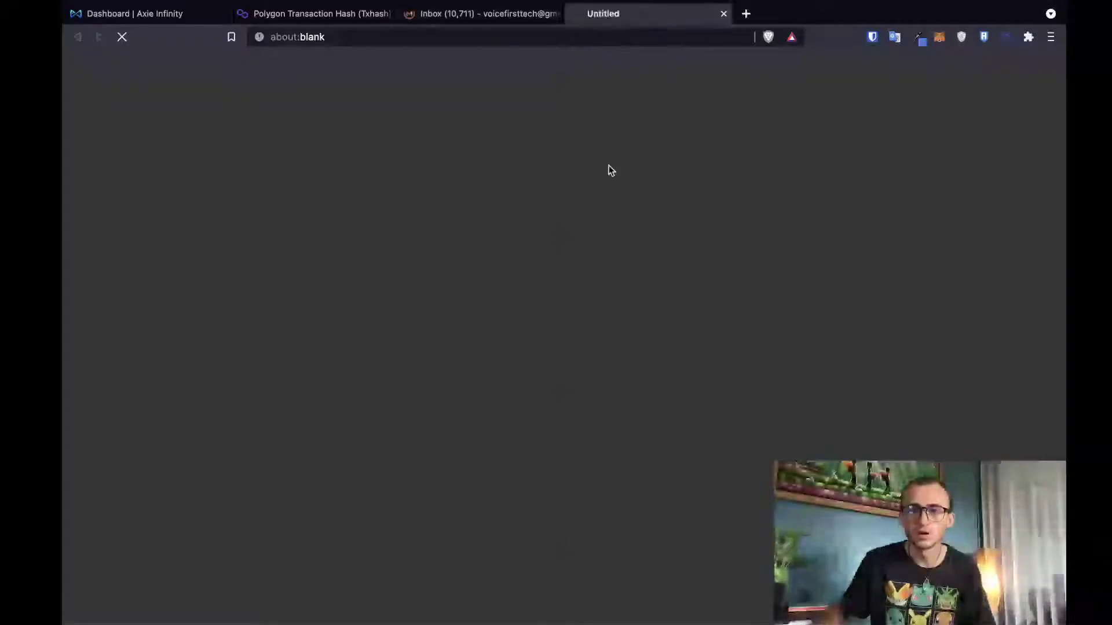
left_click(557, 14)
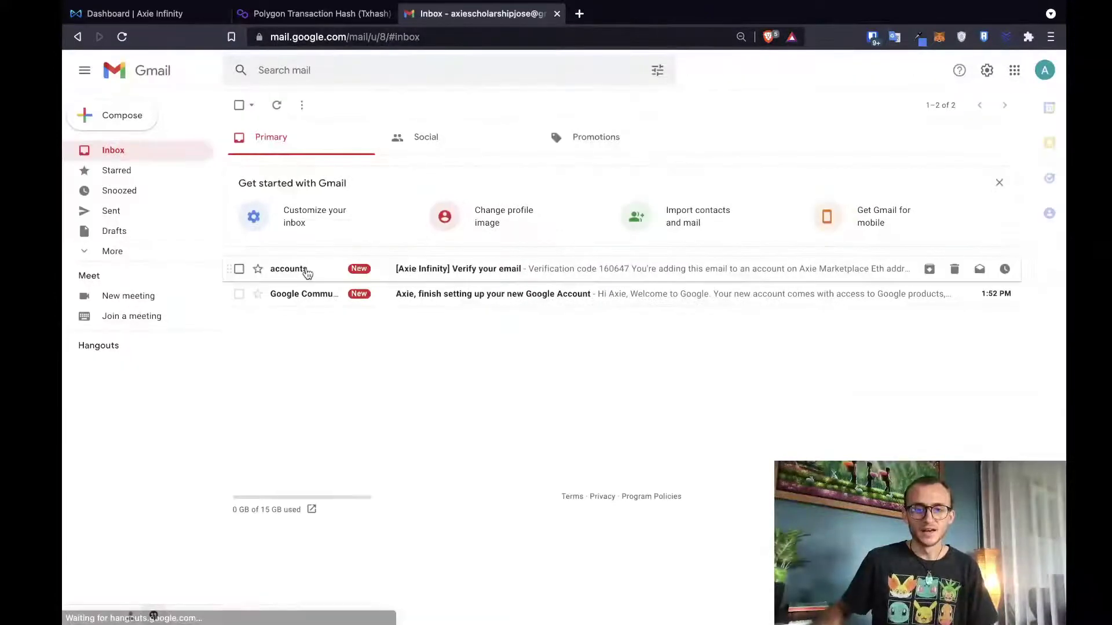
- Open the Axie Infinity 'Verify your email' message and copy its verification code
left_click(309, 272)
double_click(602, 426)
key("super+c")
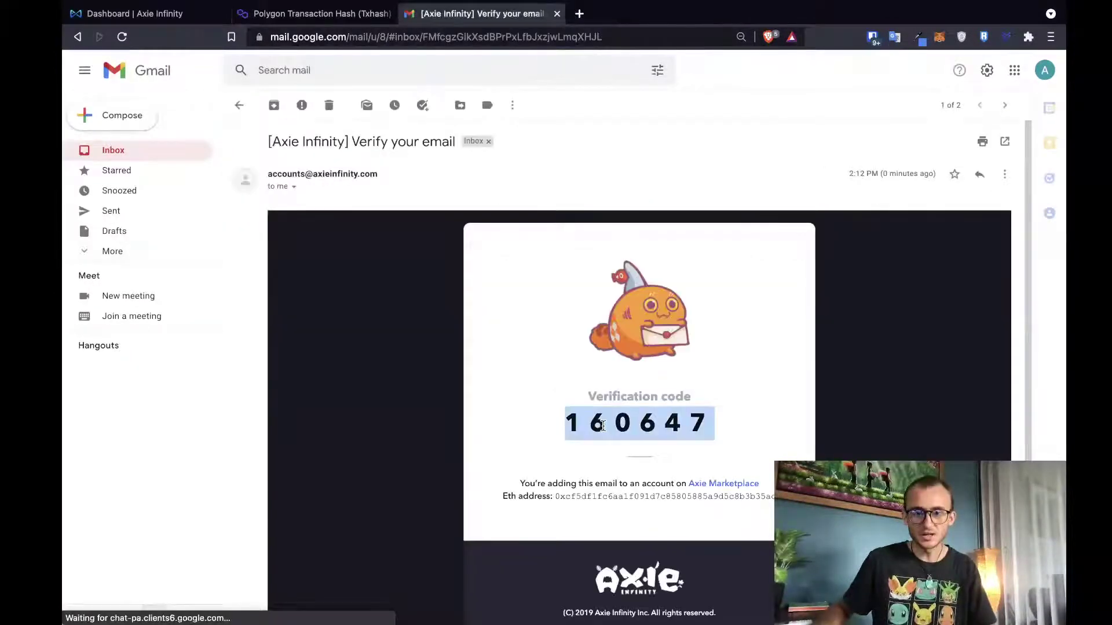
left_click(214, 13)
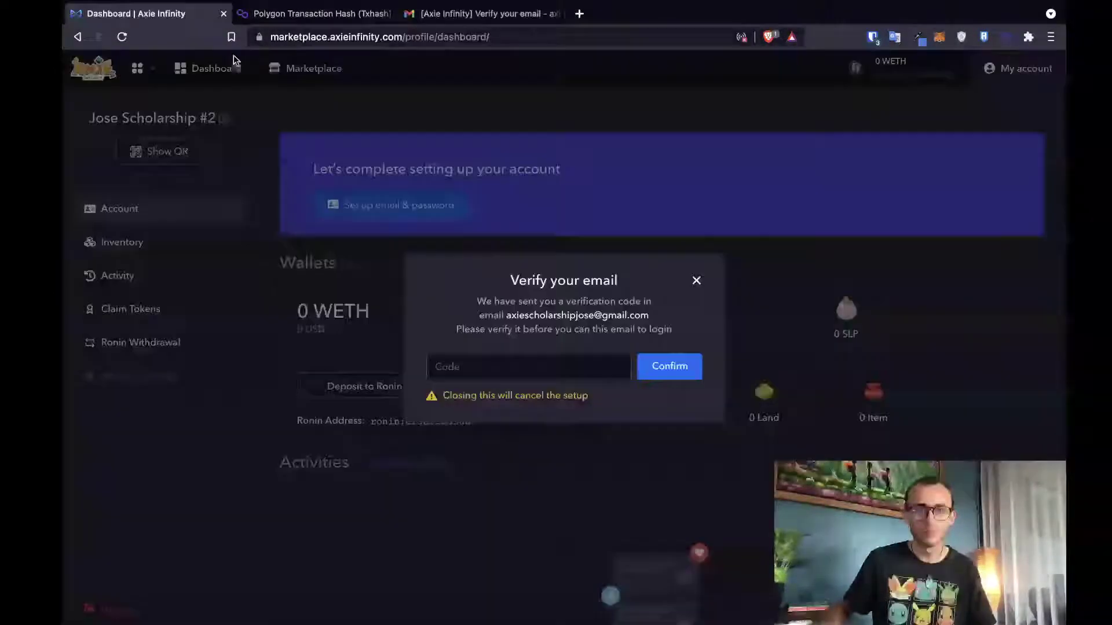
- Paste the verification code into the marketplace prompt and submit it
left_click(495, 378)
key("super+v")
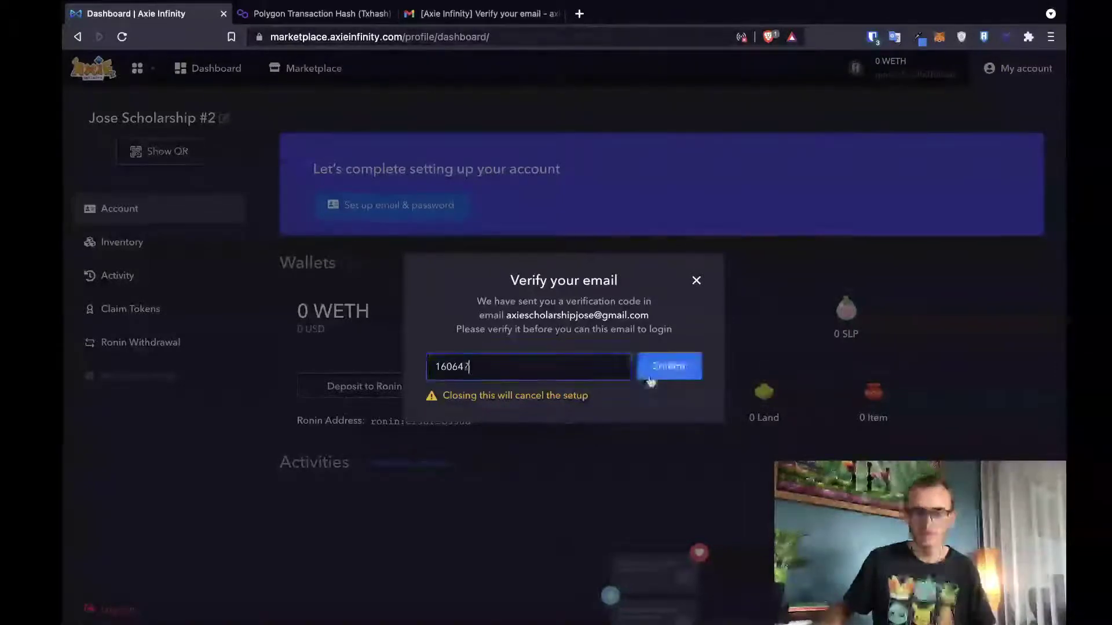
left_click(654, 373)
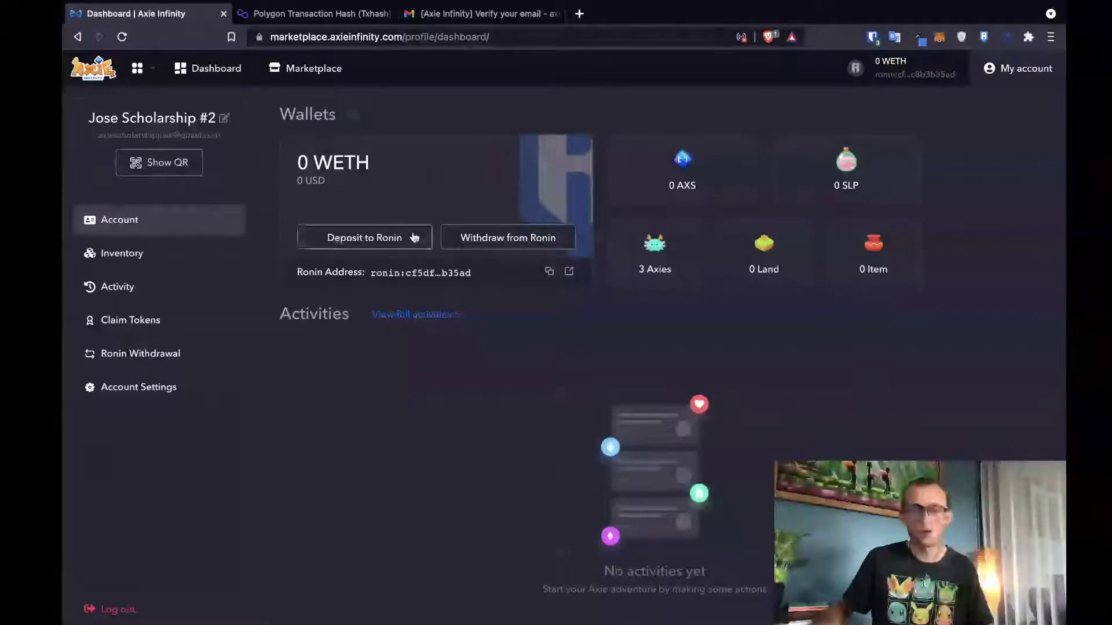
- Save the account's login QR code as a PNG on the Desktop, named after the scholarship account
left_click(150, 165)
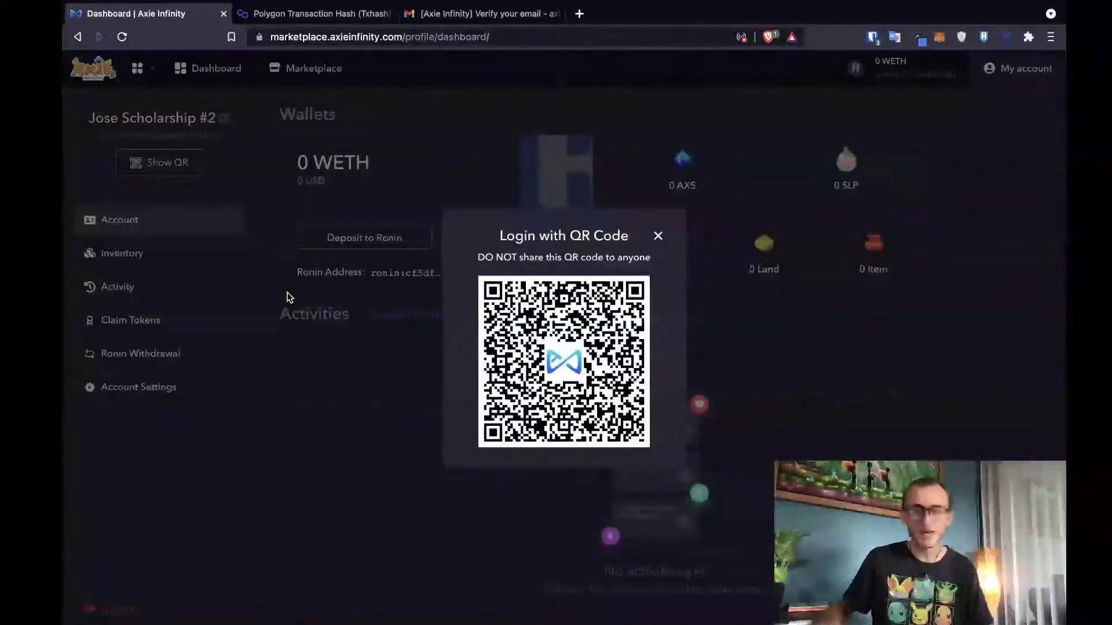
right_click(568, 319)
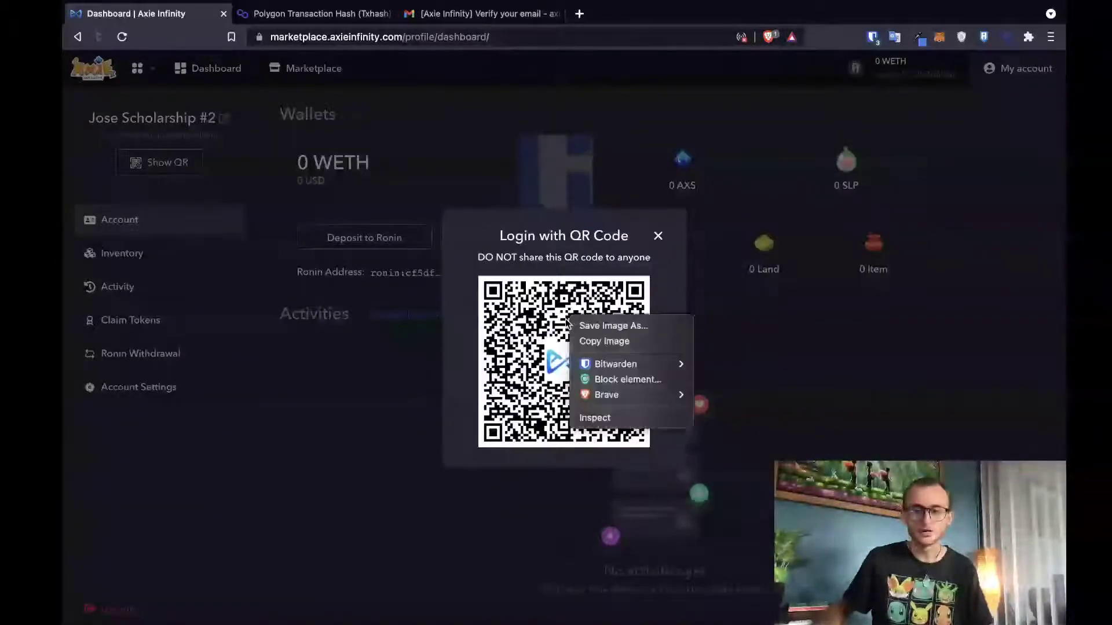
left_click(594, 334)
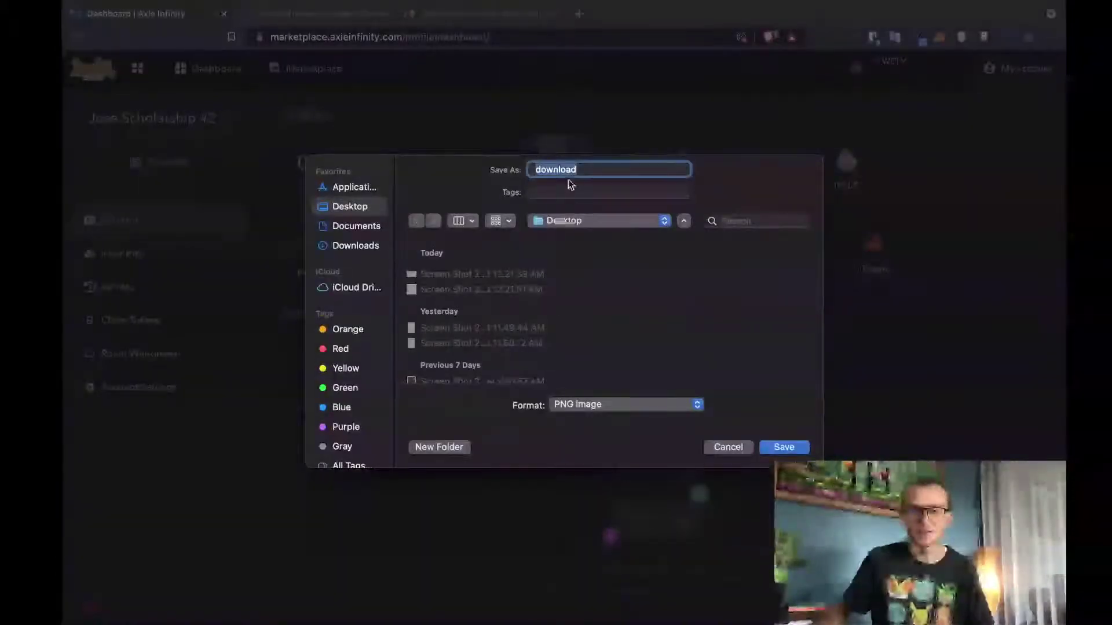
type("Jo")
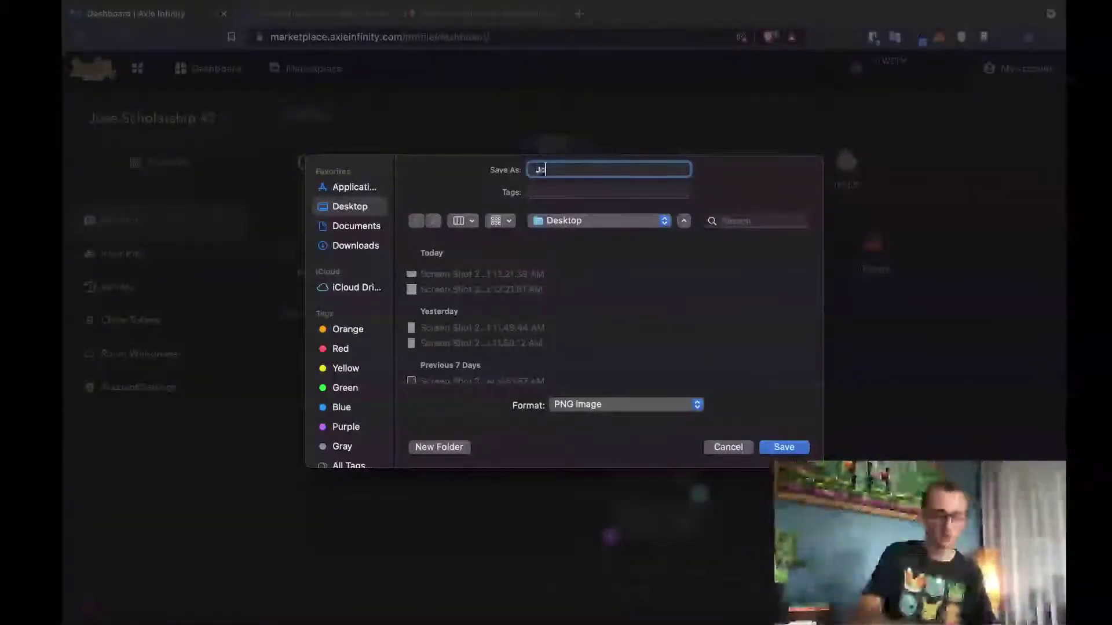
type("se8cholarsh")
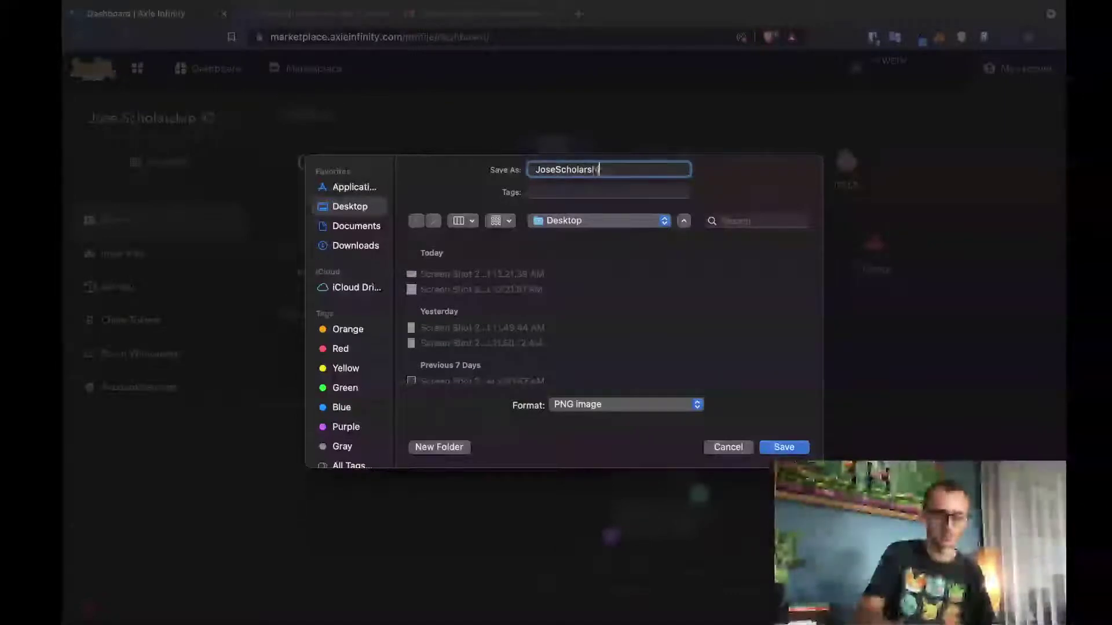
type("ip2_A")
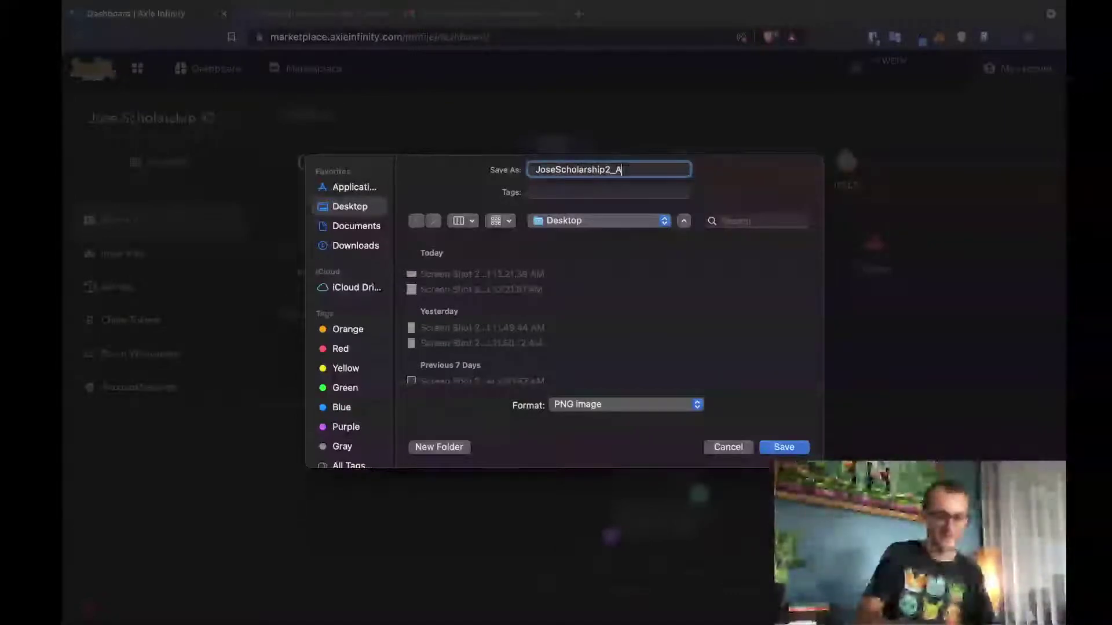
type("XIE")
left_click(784, 446)
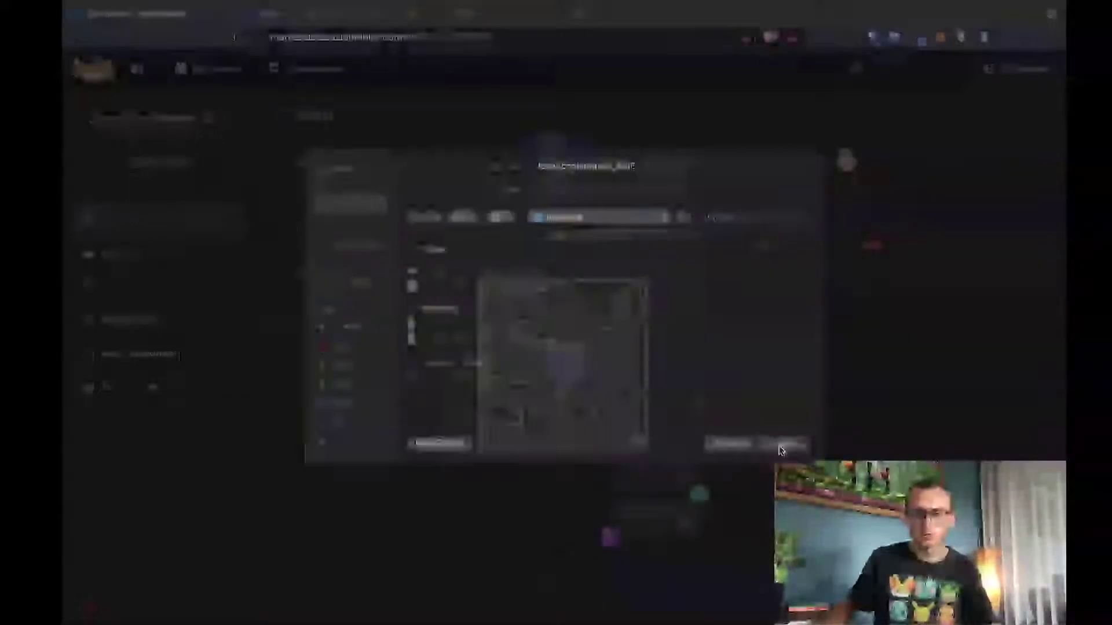
left_click(579, 13)
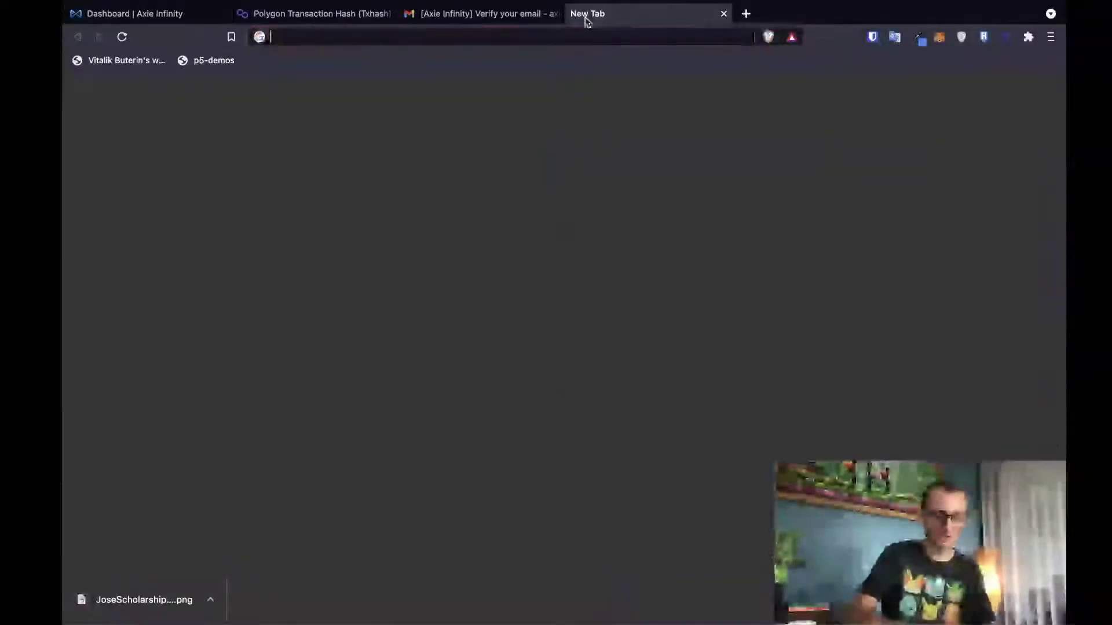
- Load instagram.com in a tab, then close that tab to return to the Axie QR login dialog
type("iu")
key("BackSpace")
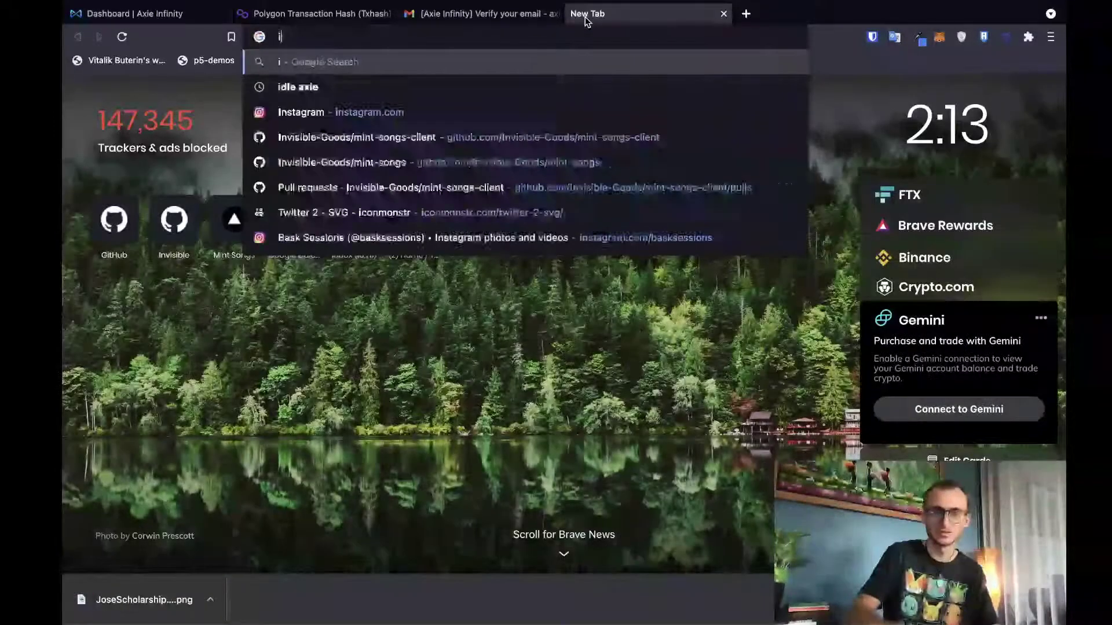
type("n")
key("Return")
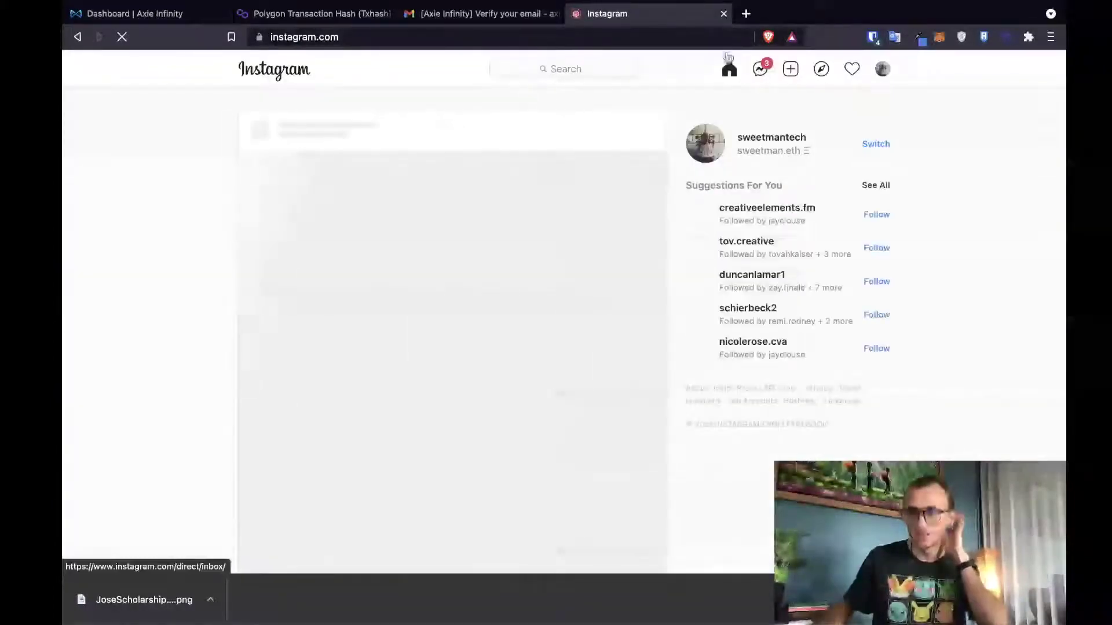
left_click(724, 13)
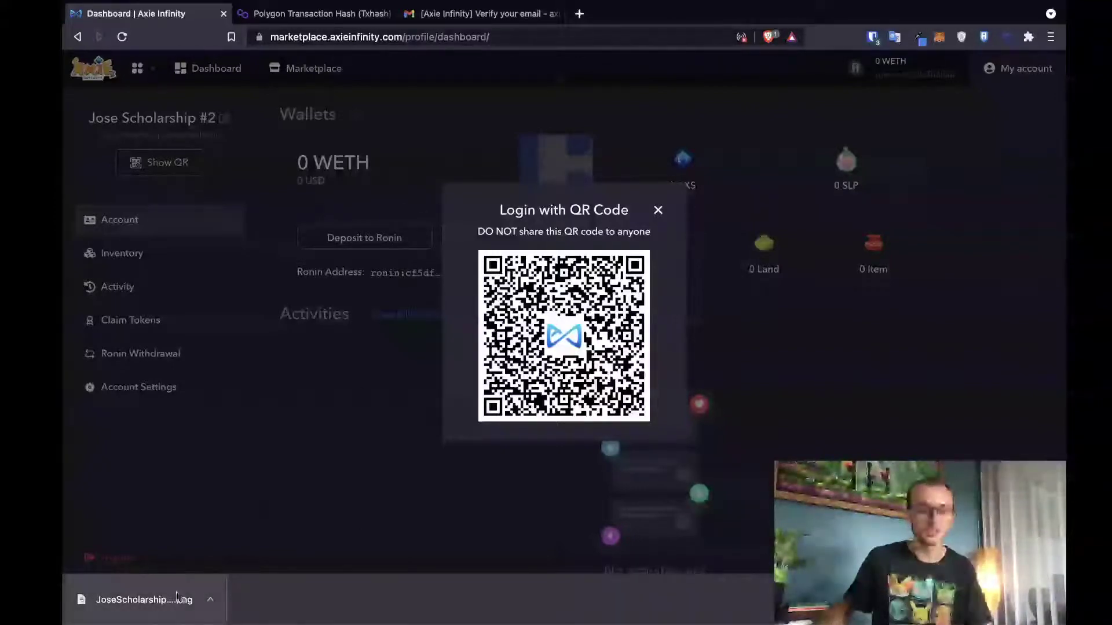
- Dismiss the QR login popup and switch to the desktop space showing the saved QR PNG
left_click(657, 212)
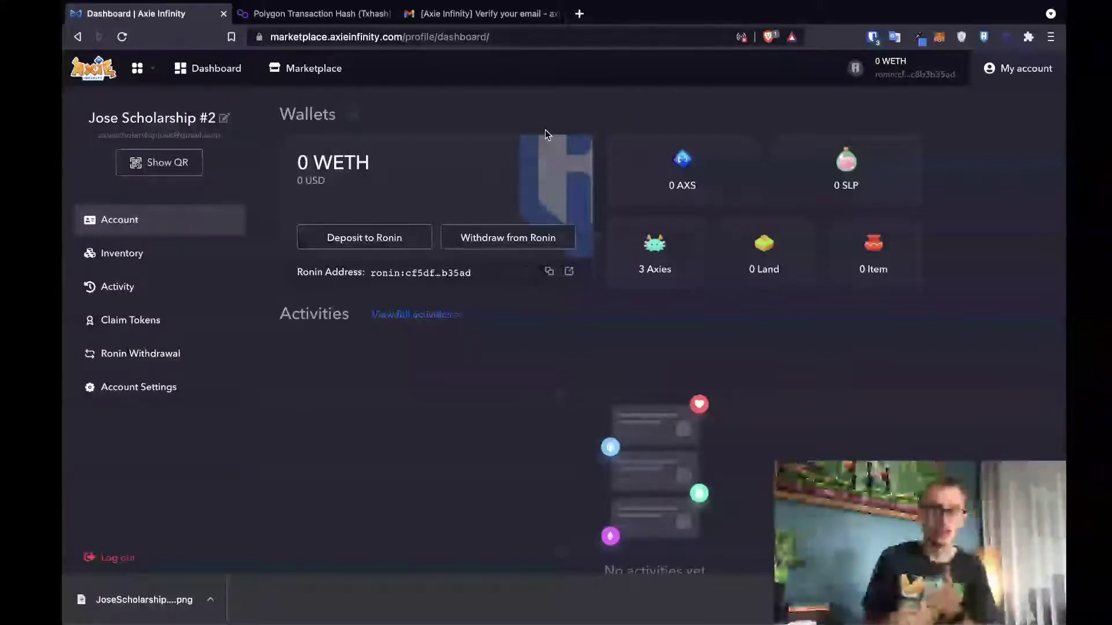
key("ctrl+Left")
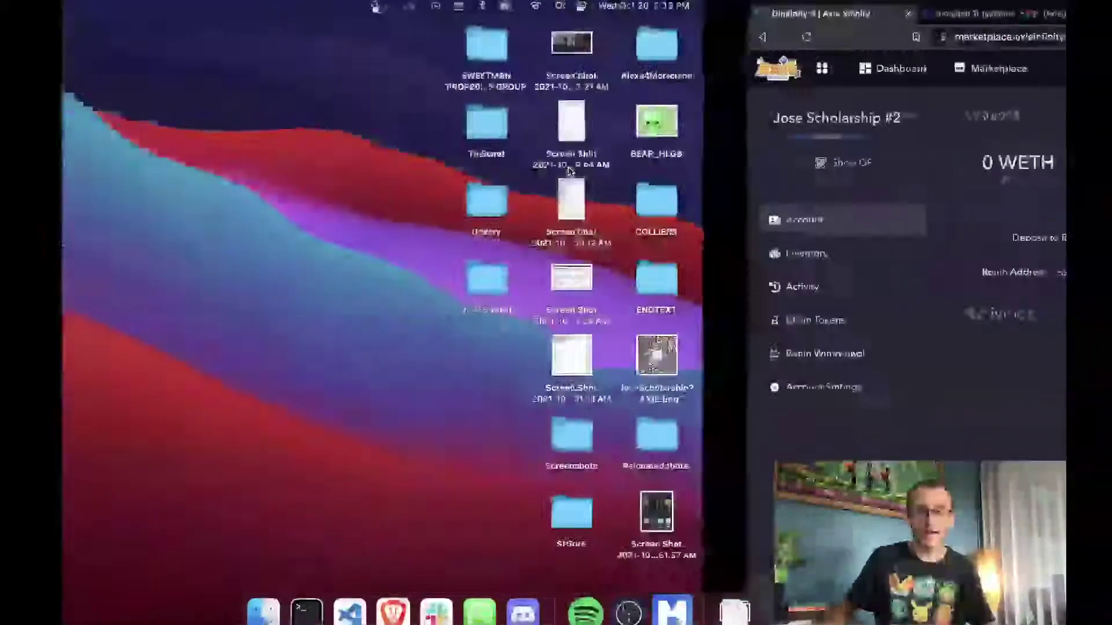
- Launch Axie Infinity from Mavis Hub under the previous account and briefly check its settings
left_click(671, 595)
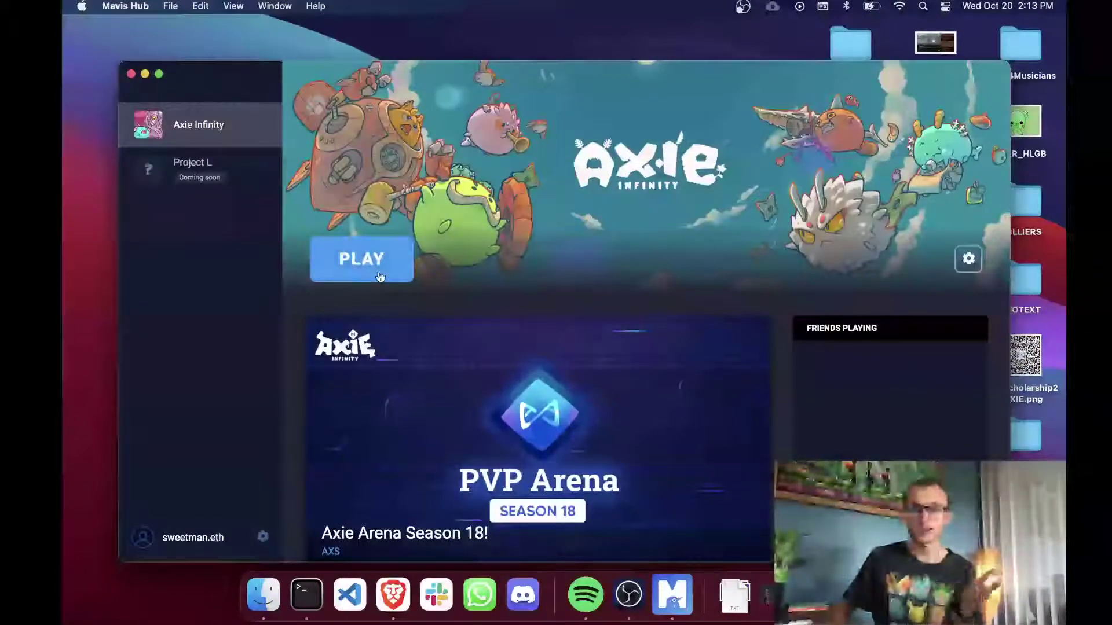
left_click(380, 277)
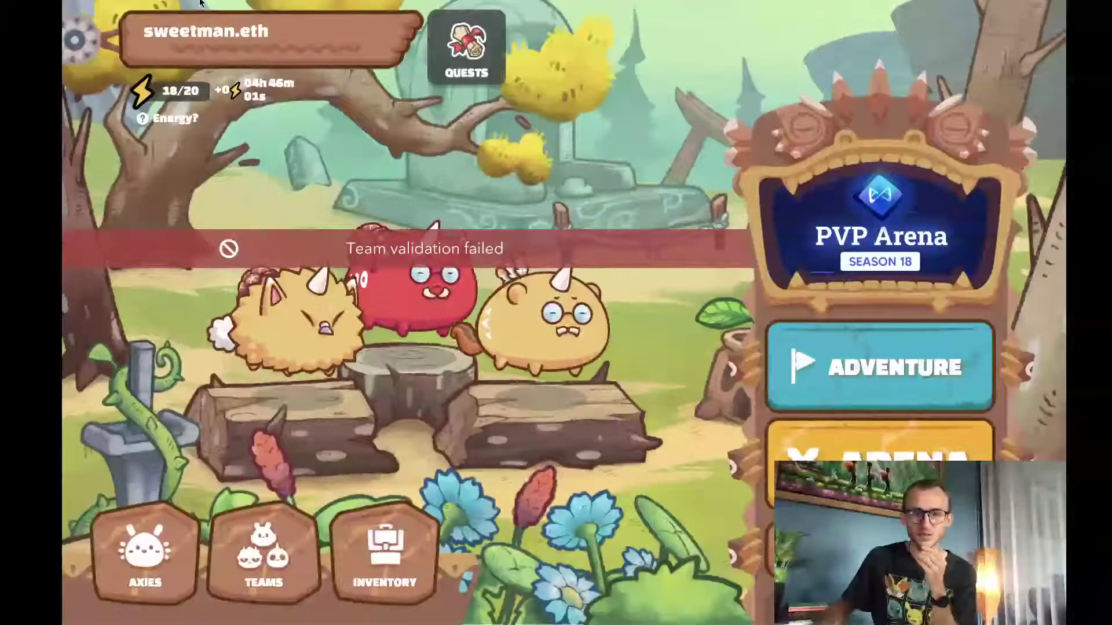
left_click(76, 40)
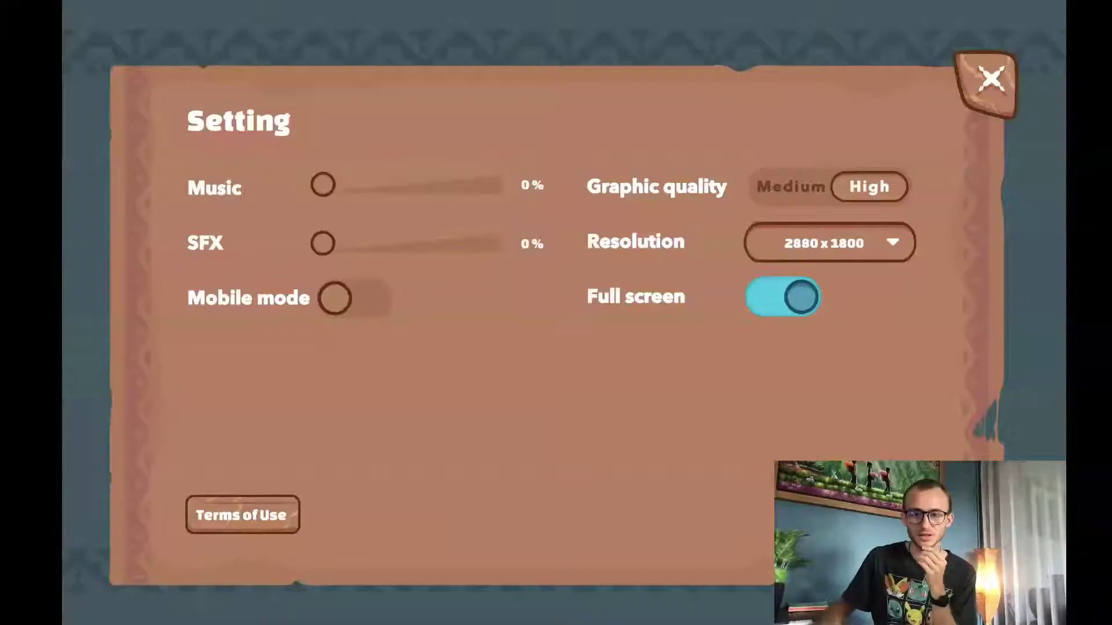
left_click(991, 81)
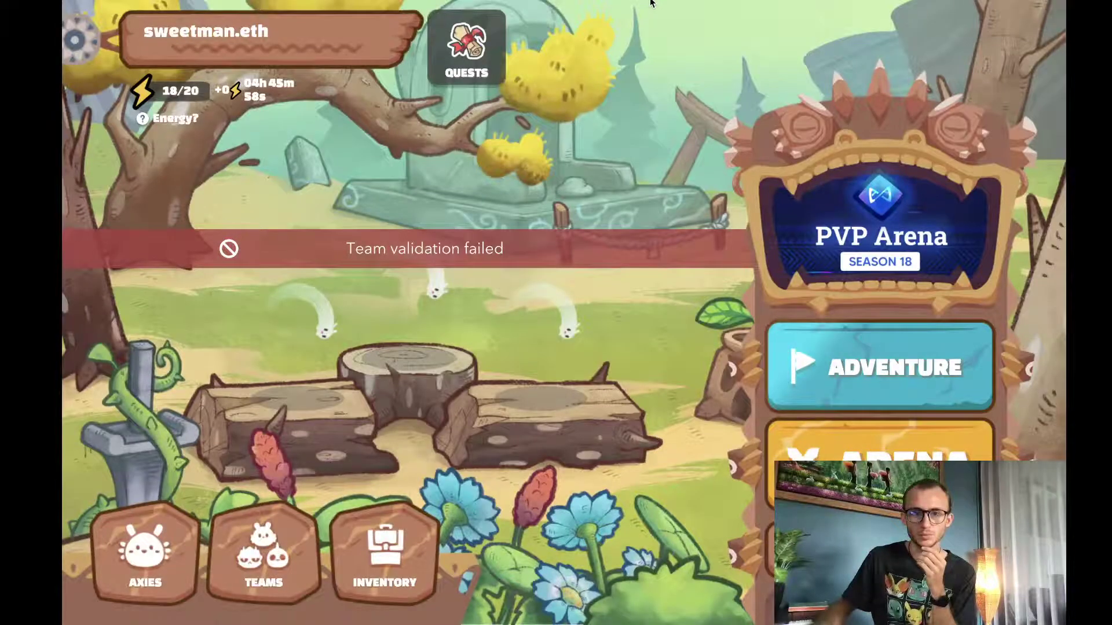
- Return to the Mavis Hub desktop and open the account options menu
mouse_move(650, 3)
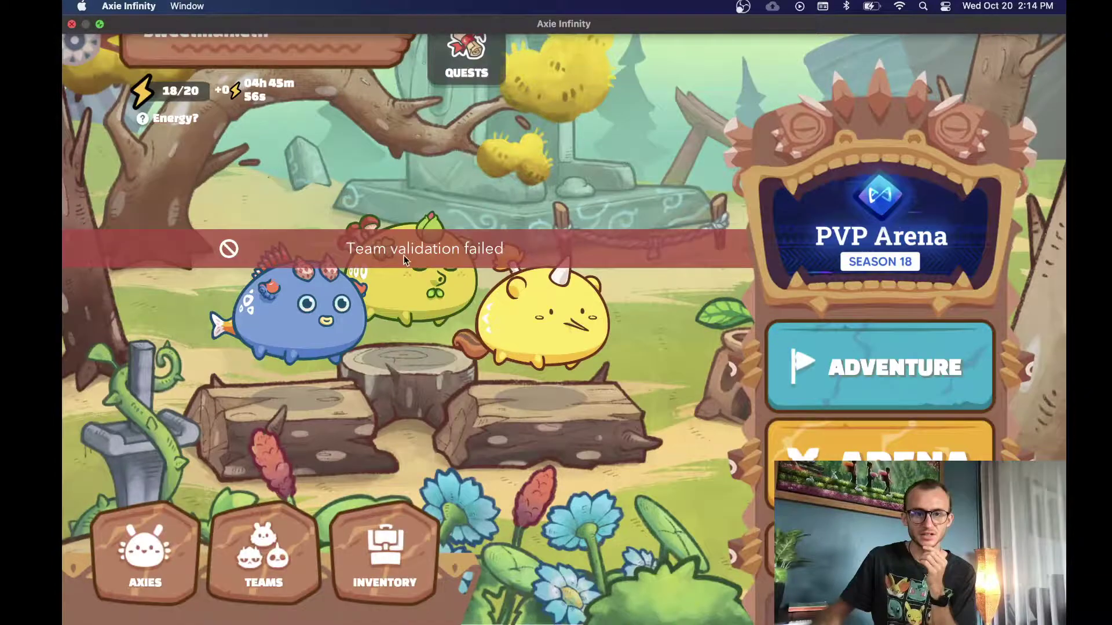
key("ctrl+Left")
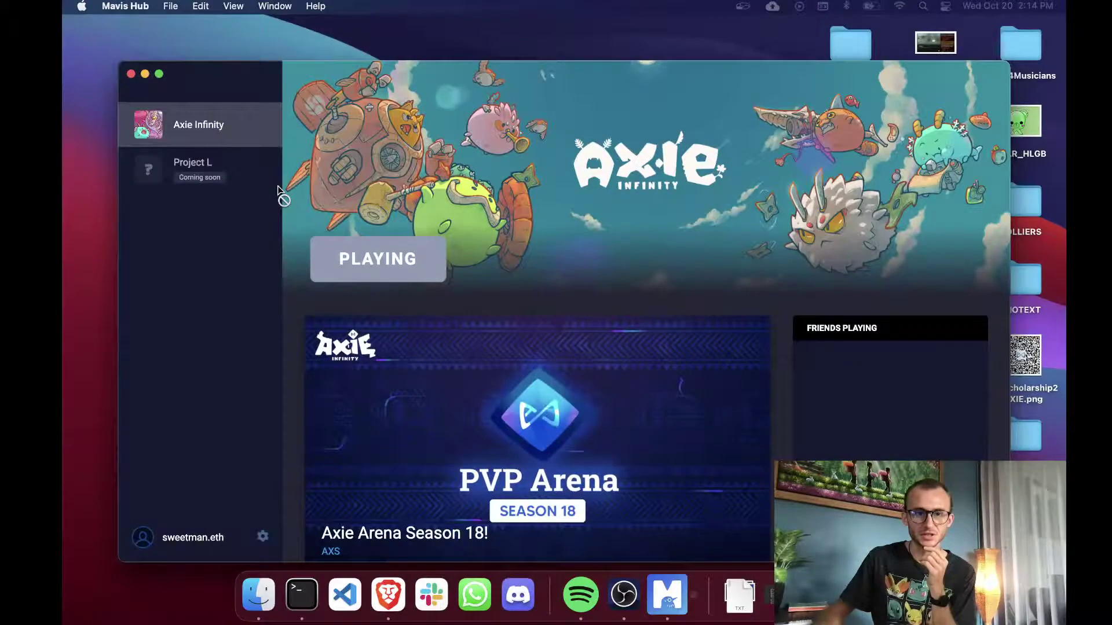
left_click(262, 536)
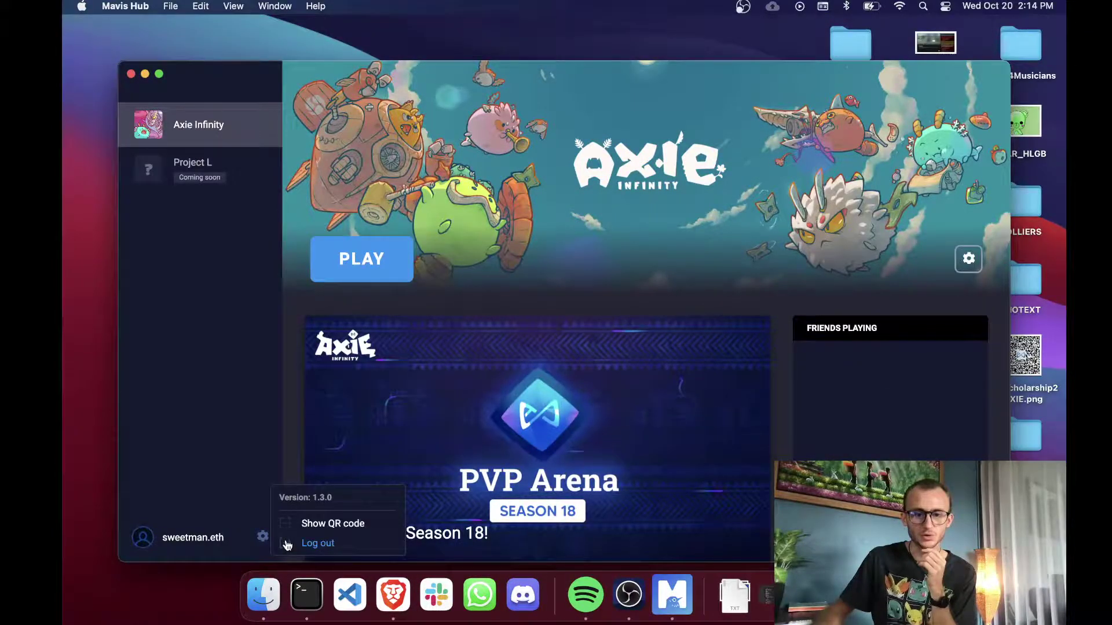
- Log out of the previous account and copy the scholarship account's password from Bitwarden
left_click(317, 543)
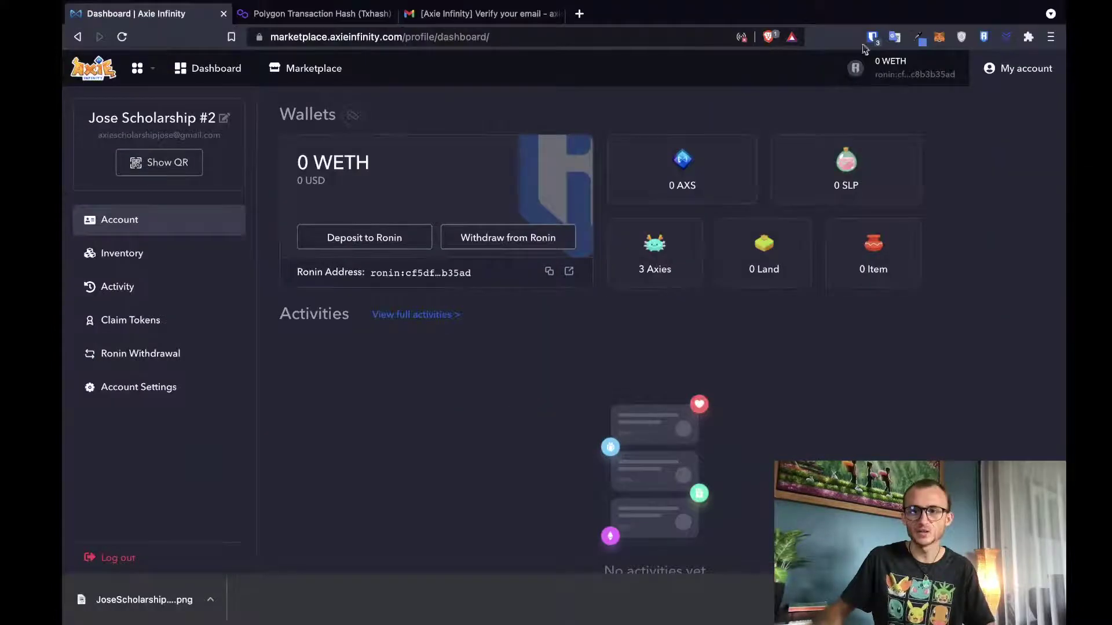
left_click(873, 38)
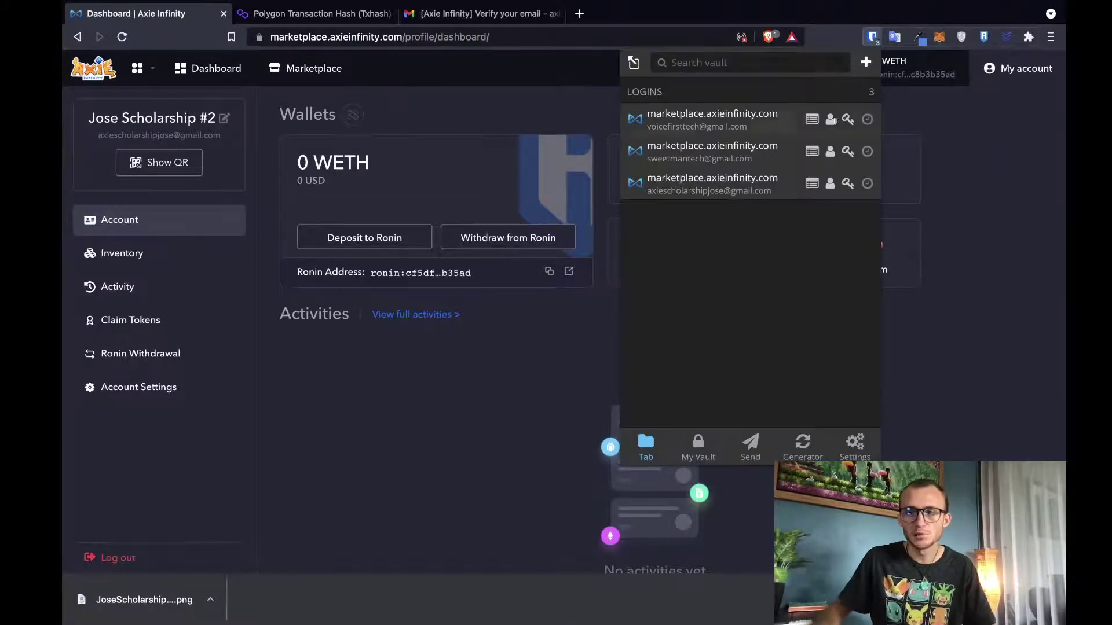
left_click(848, 188)
key("ctrl+Left")
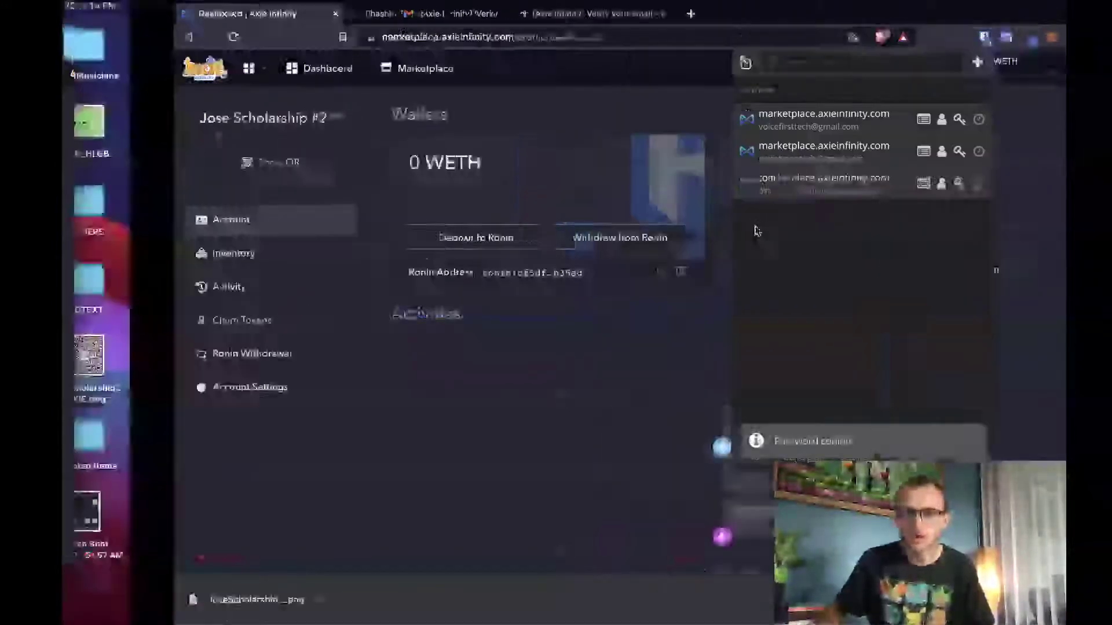
- Sign in with the scholarship account's email and pasted password, pass the slider check, and launch the game
left_click(539, 244)
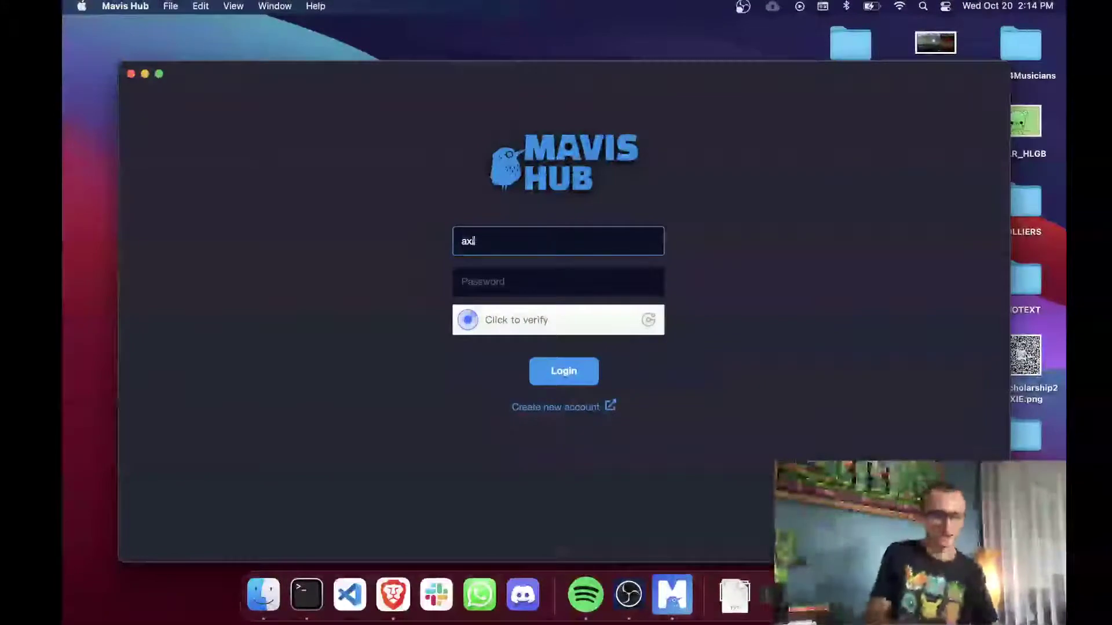
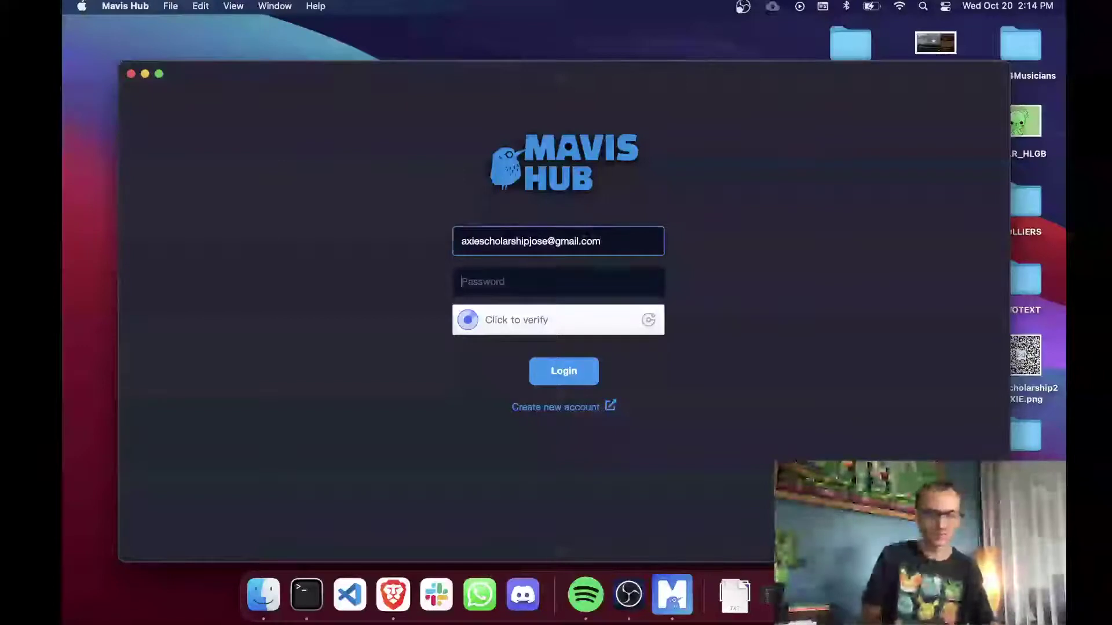
left_click(543, 281)
key("super+v")
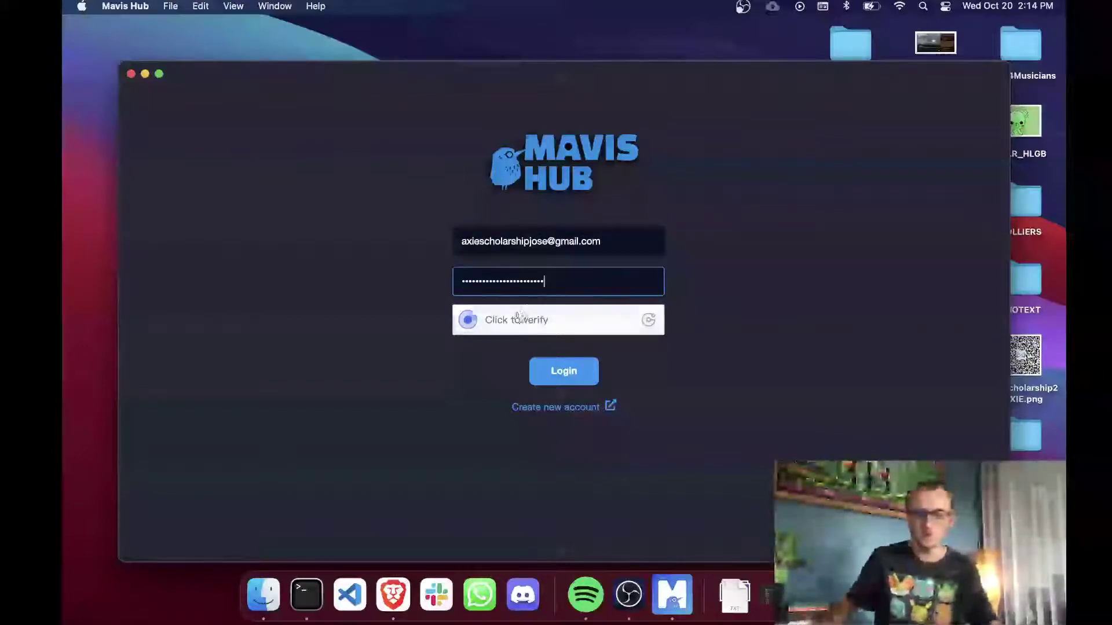
left_click(521, 319)
left_click_drag(508, 355, 636, 361)
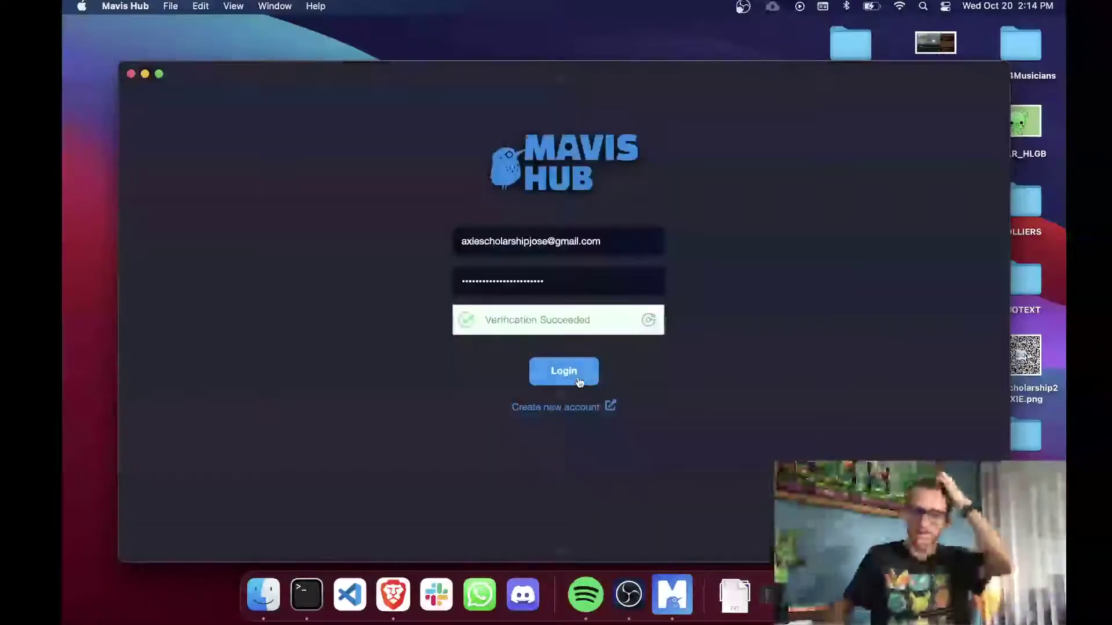
left_click(580, 382)
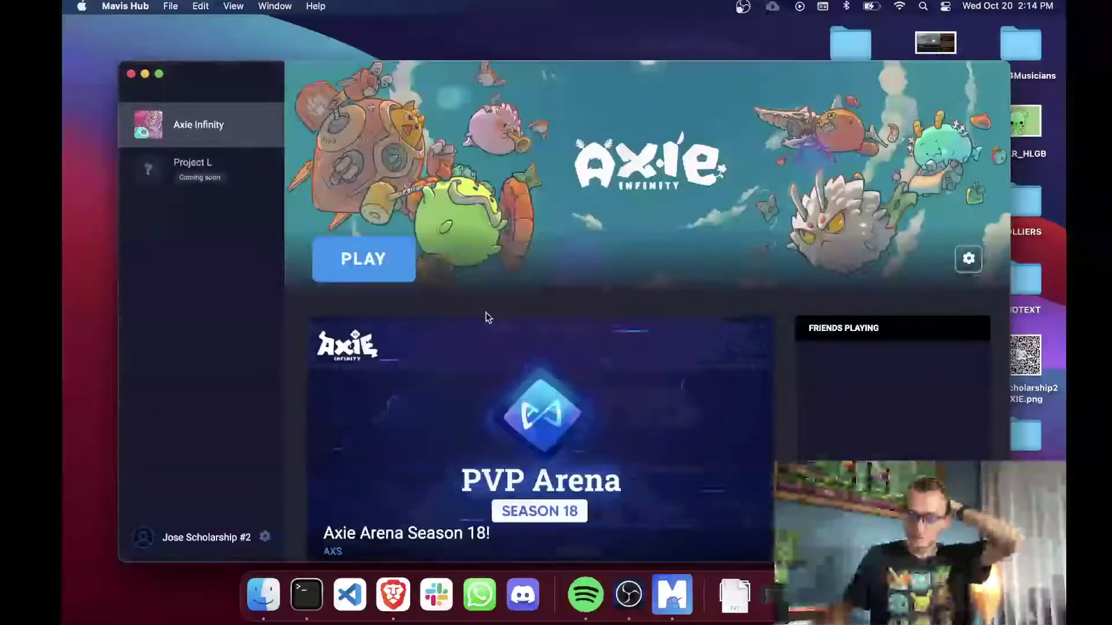
left_click(382, 261)
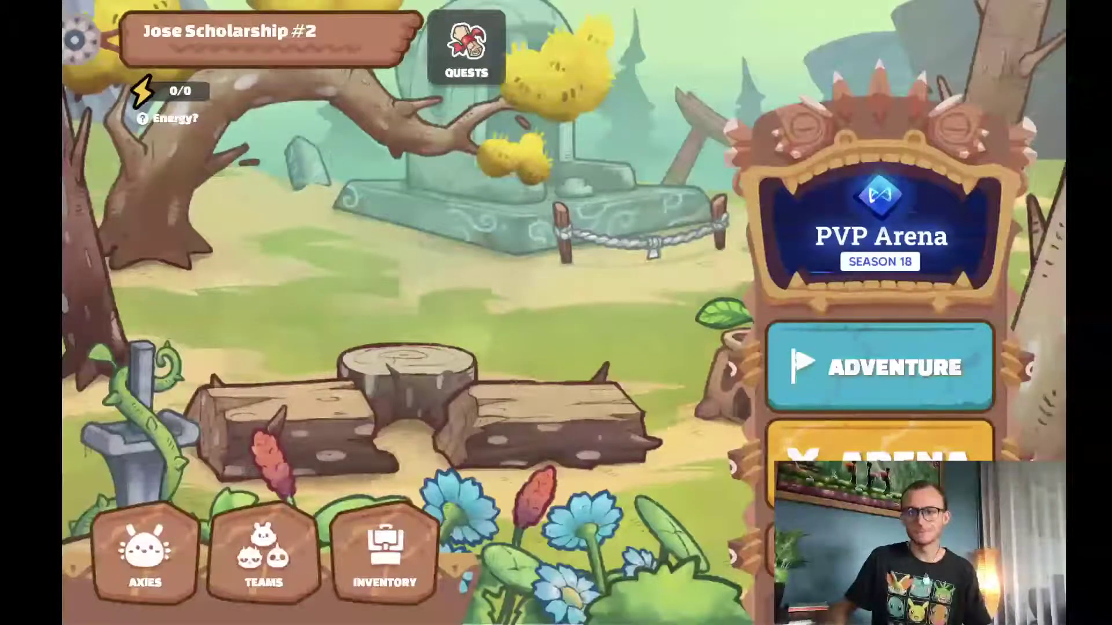
- Browse the Adventure map and try creating a team, finding the character list empty
left_click(835, 383)
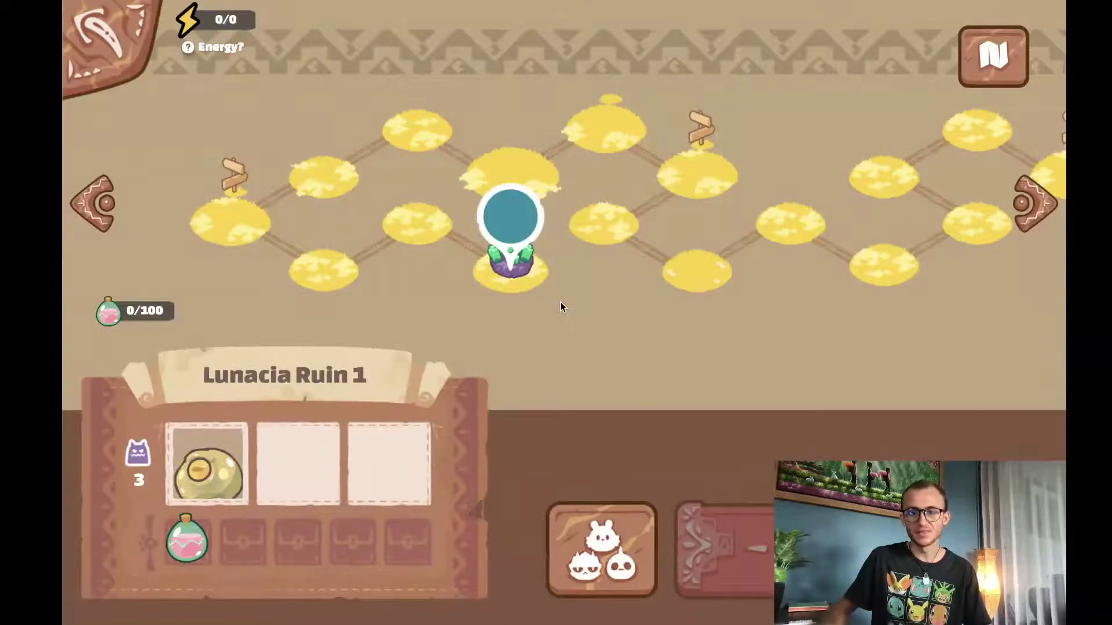
left_click(127, 43)
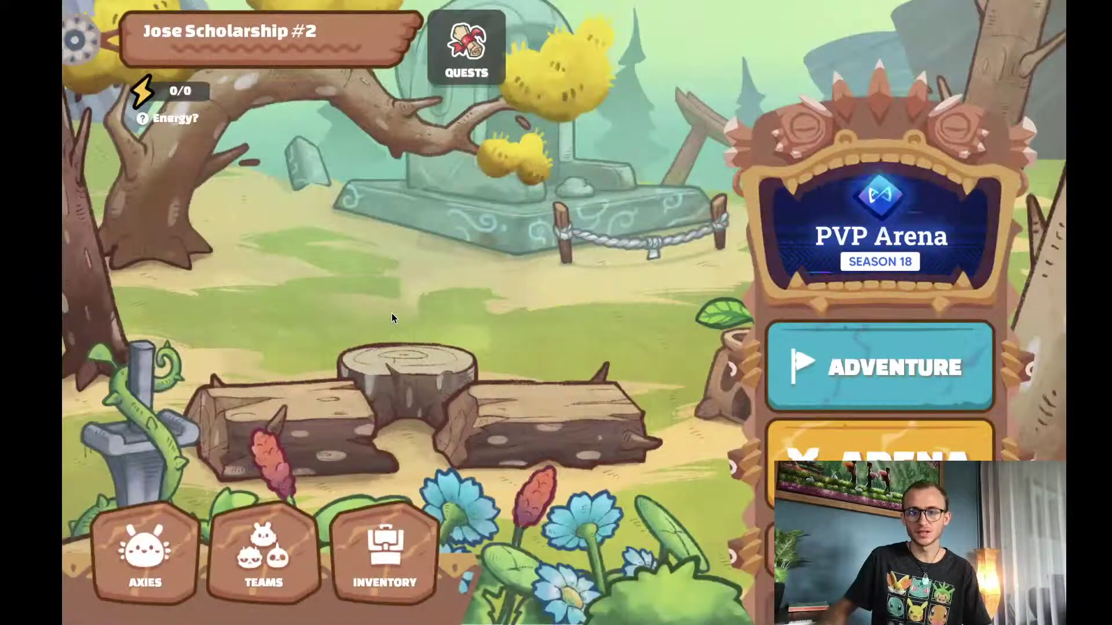
left_click(228, 557)
left_click(831, 58)
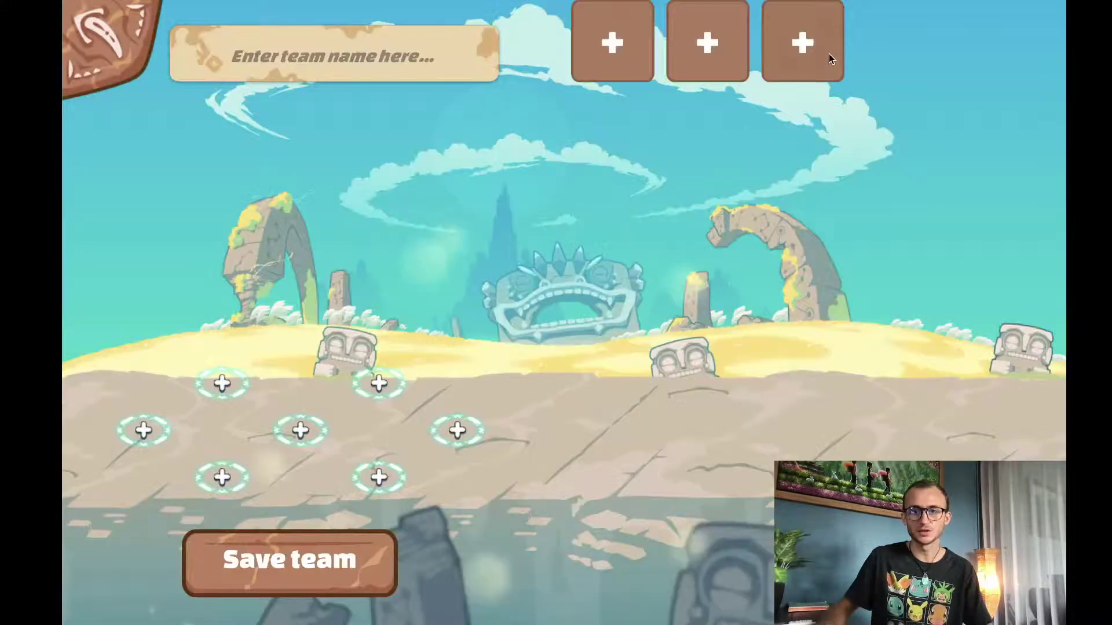
left_click(456, 430)
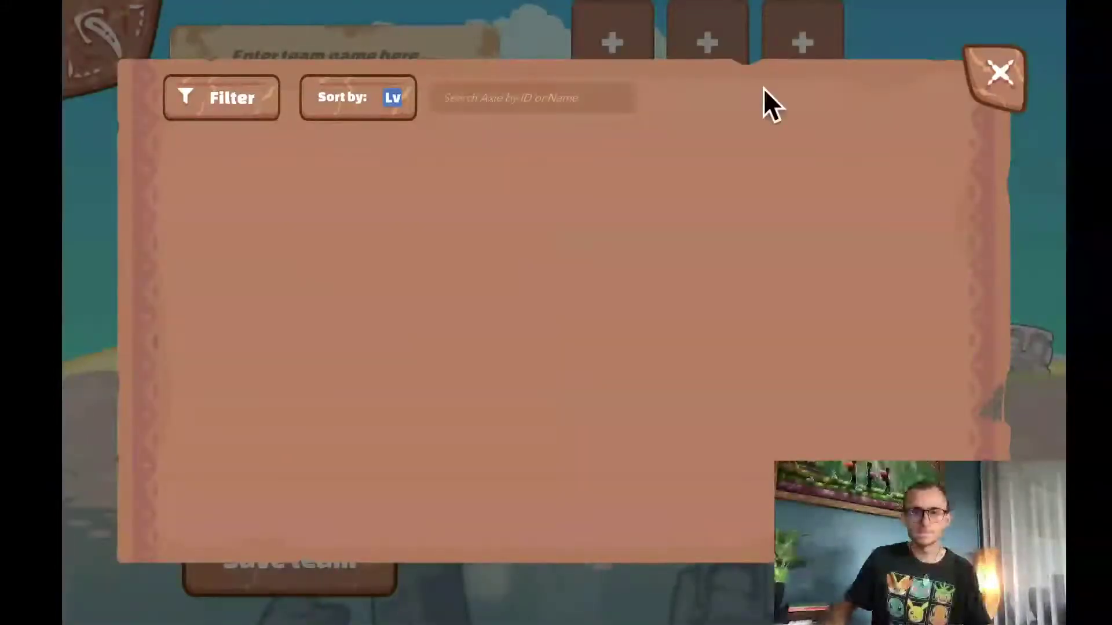
left_click(1002, 74)
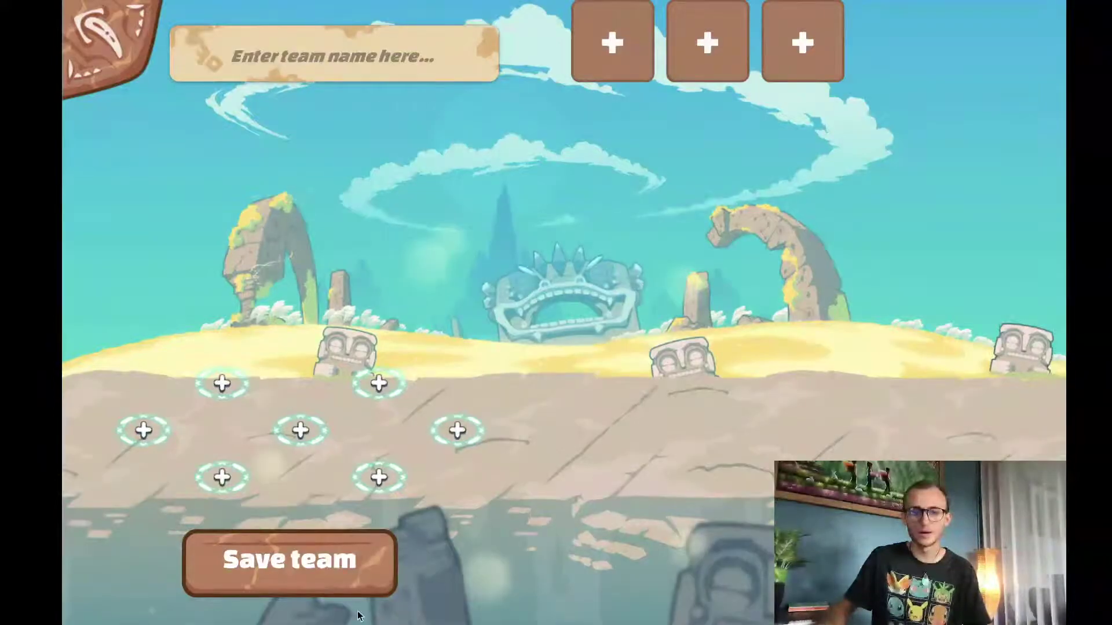
- Go back from the teams pages to the home scene and close the game window
left_click(122, 54)
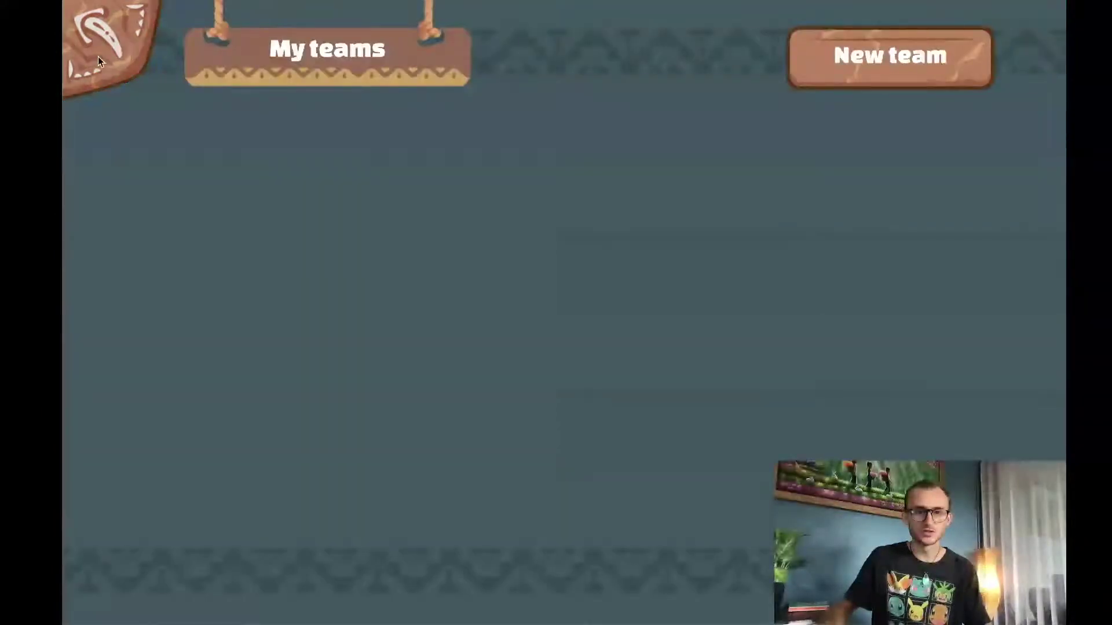
left_click(99, 57)
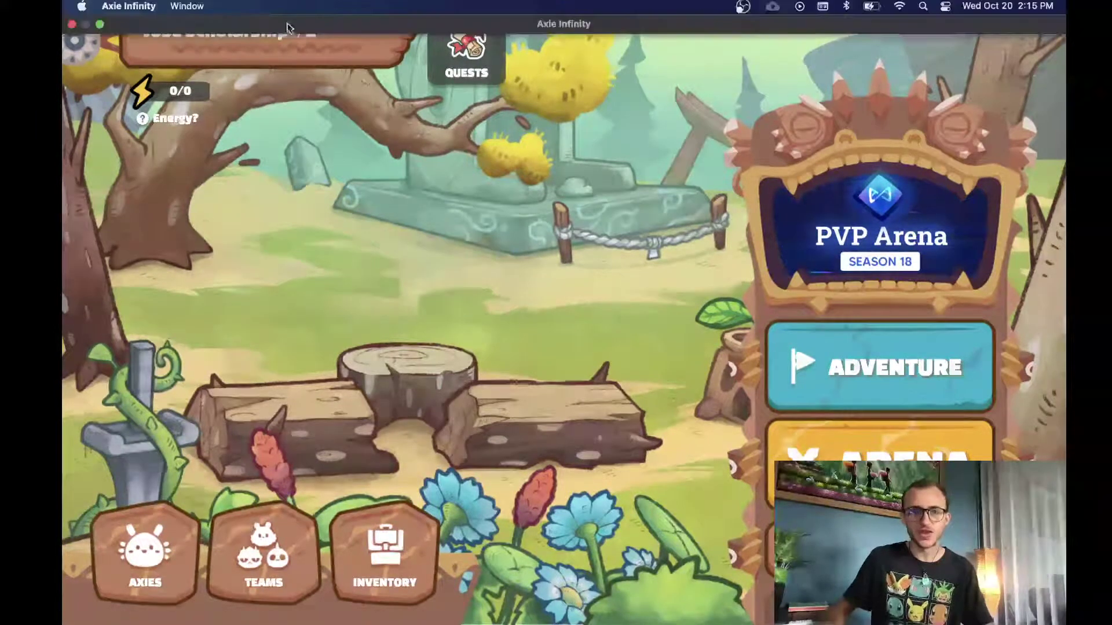
mouse_move(125, 2)
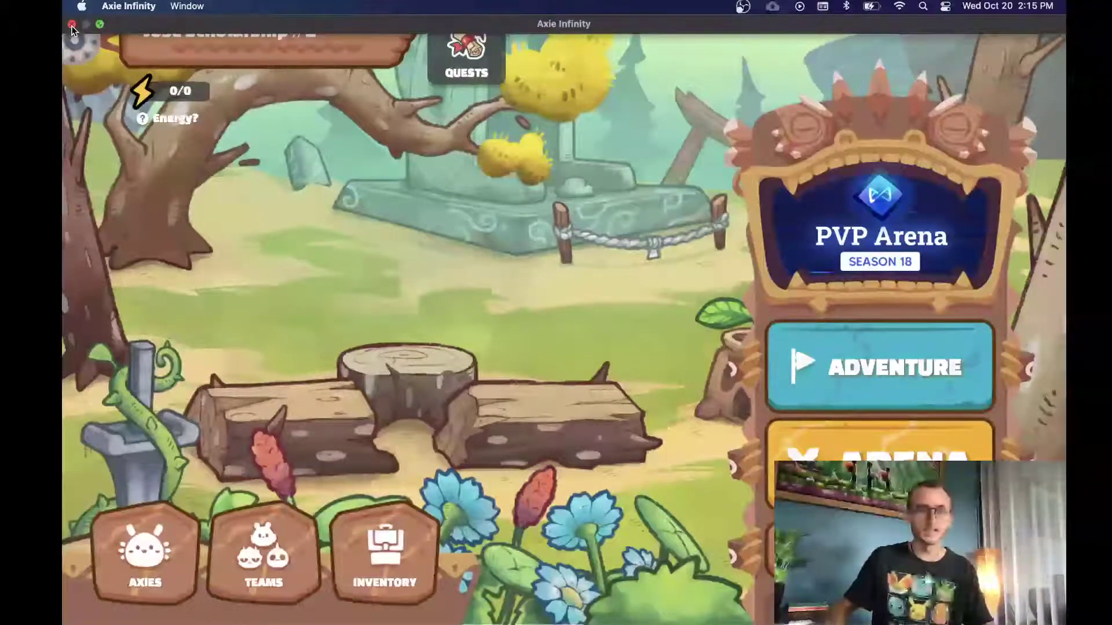
left_click(72, 25)
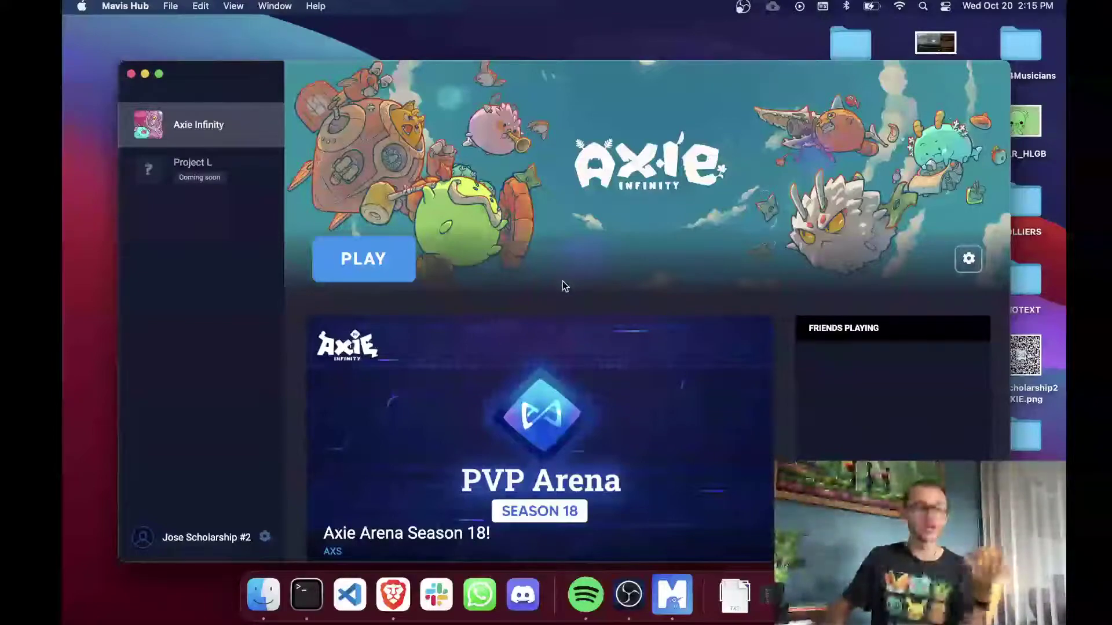
- Switch from Mavis Hub back to the Brave window with the marketplace dashboard
key("ctrl+Right")
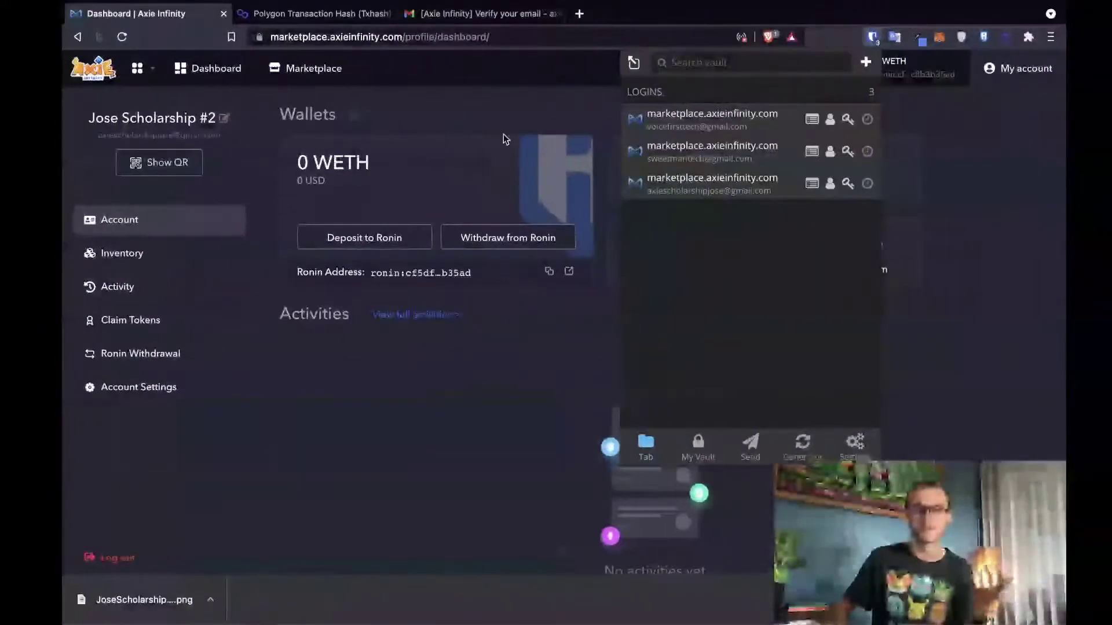
- Search 'axie scholar tracker' in a new tab and open the Scholar Tracker | Axie Infinity site
left_click(579, 13)
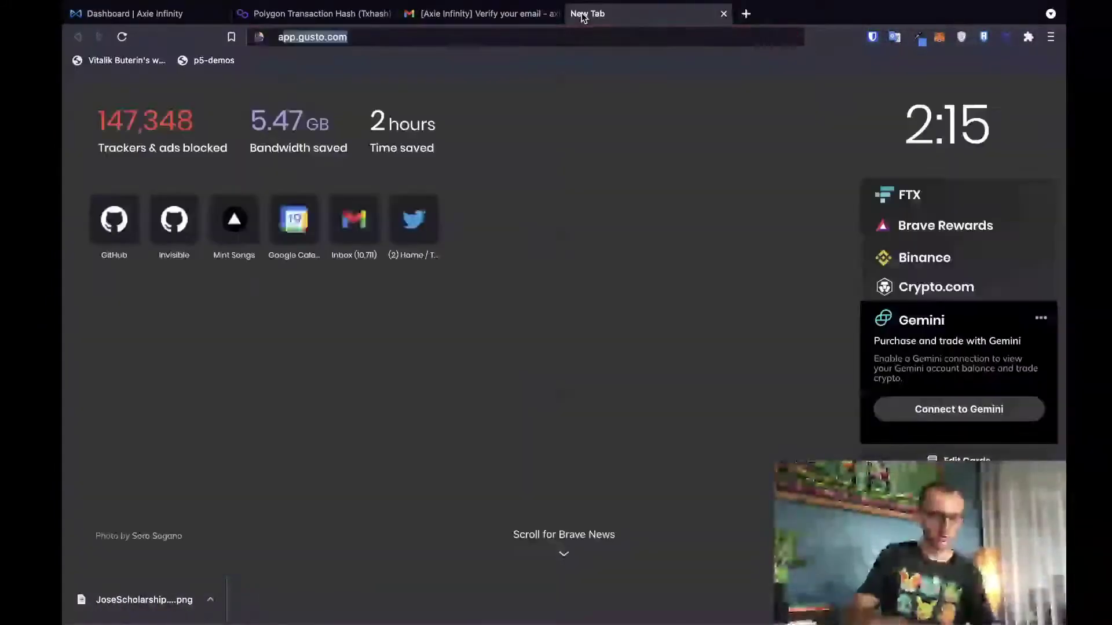
type("axie")
key("BackSpace")
type("sch")
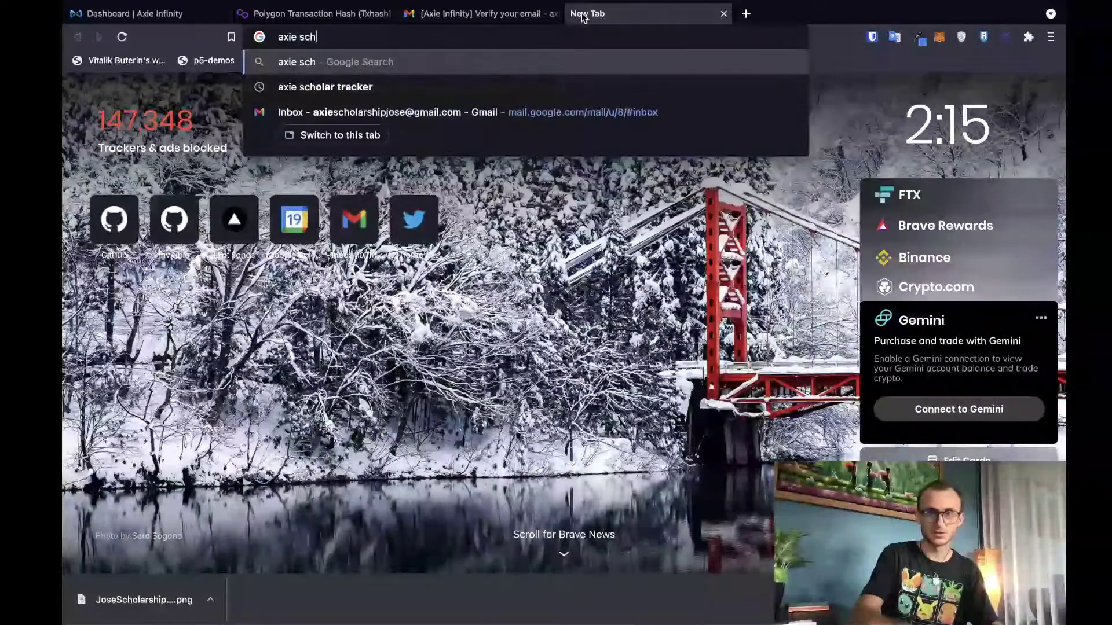
type("olart")
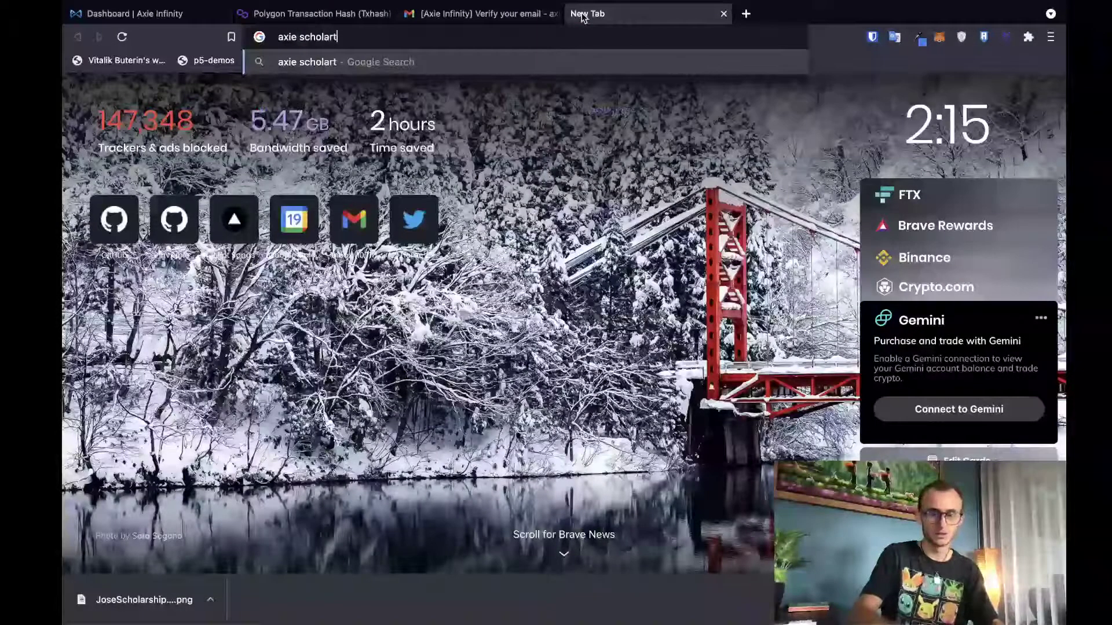
key("BackSpace")
type("tracker")
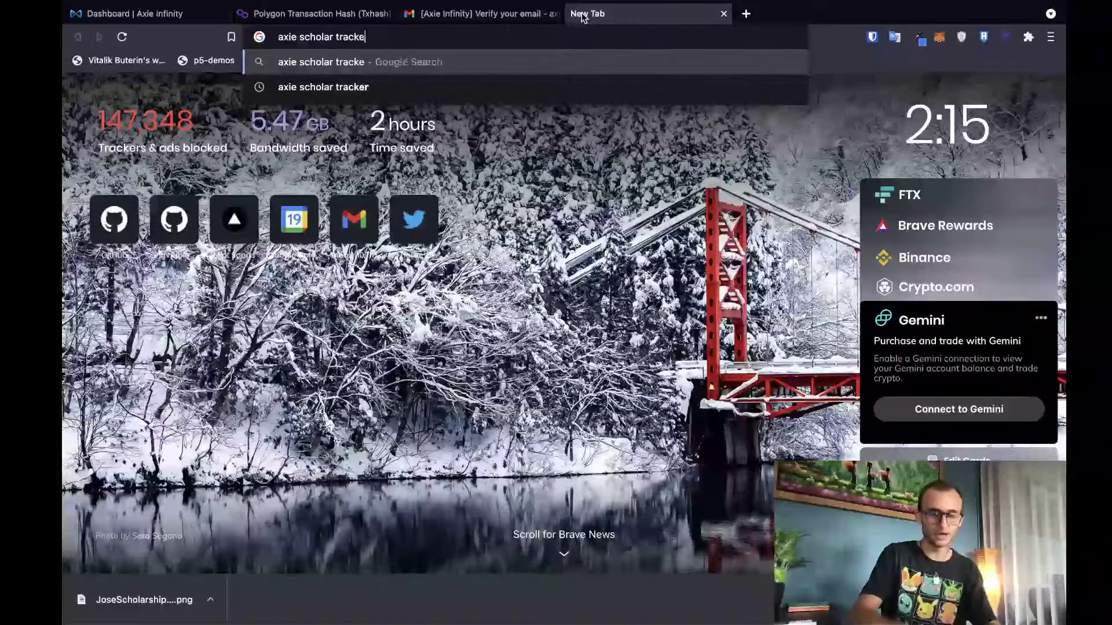
key("Return")
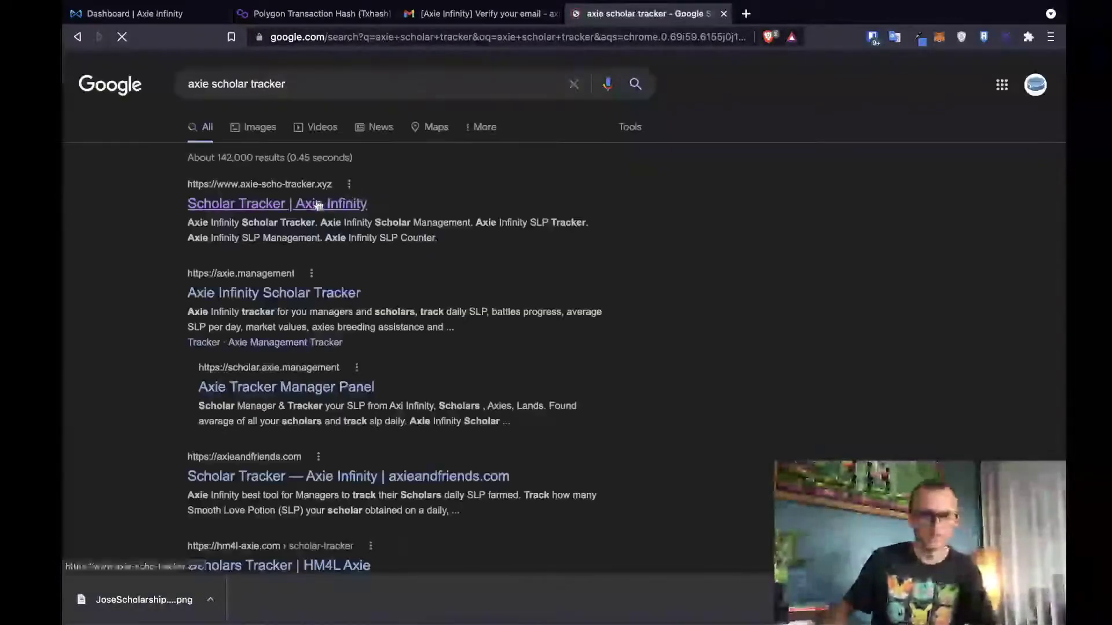
left_click(318, 205)
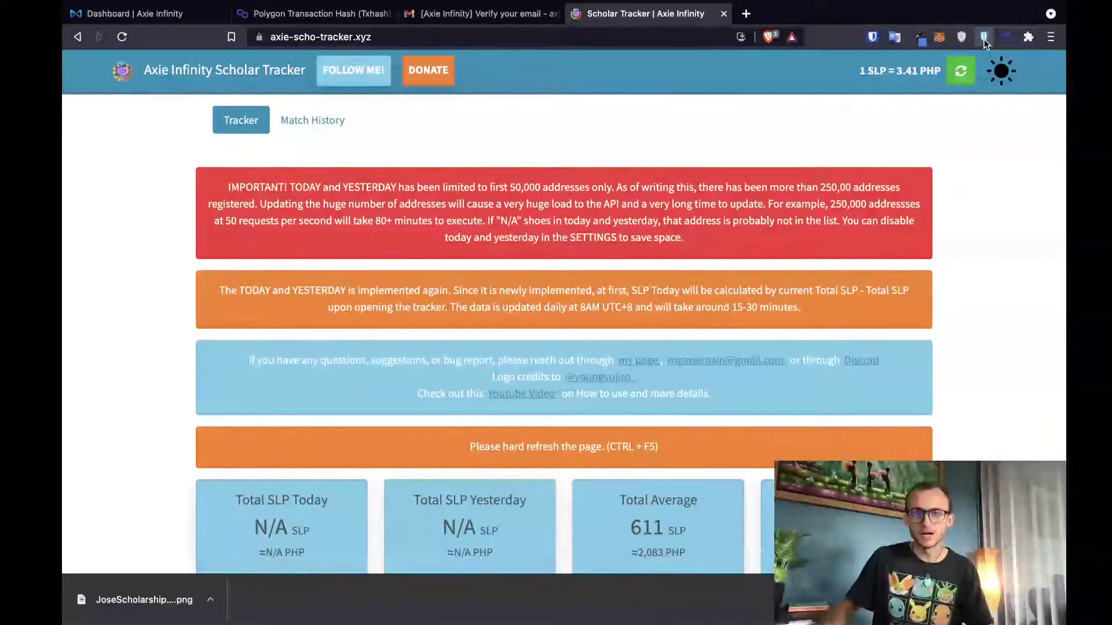
left_click(984, 38)
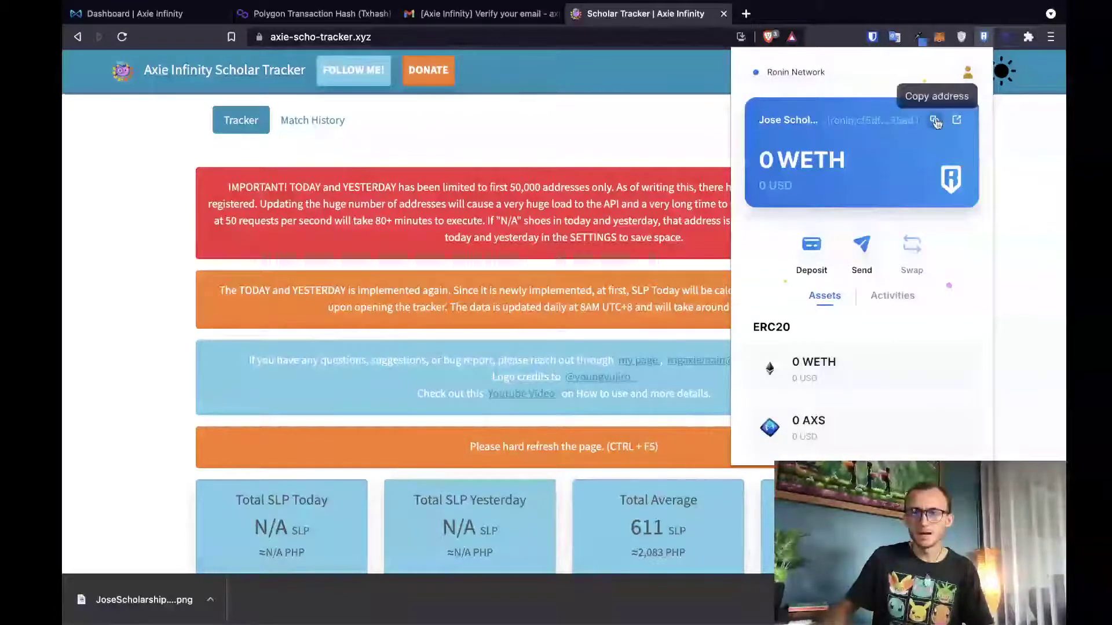
- Add a second scholar with the pasted Ronin address, a name, and a 20% manager / 80% scholar split
left_click(723, 120)
scroll(721, 239, "down", 9)
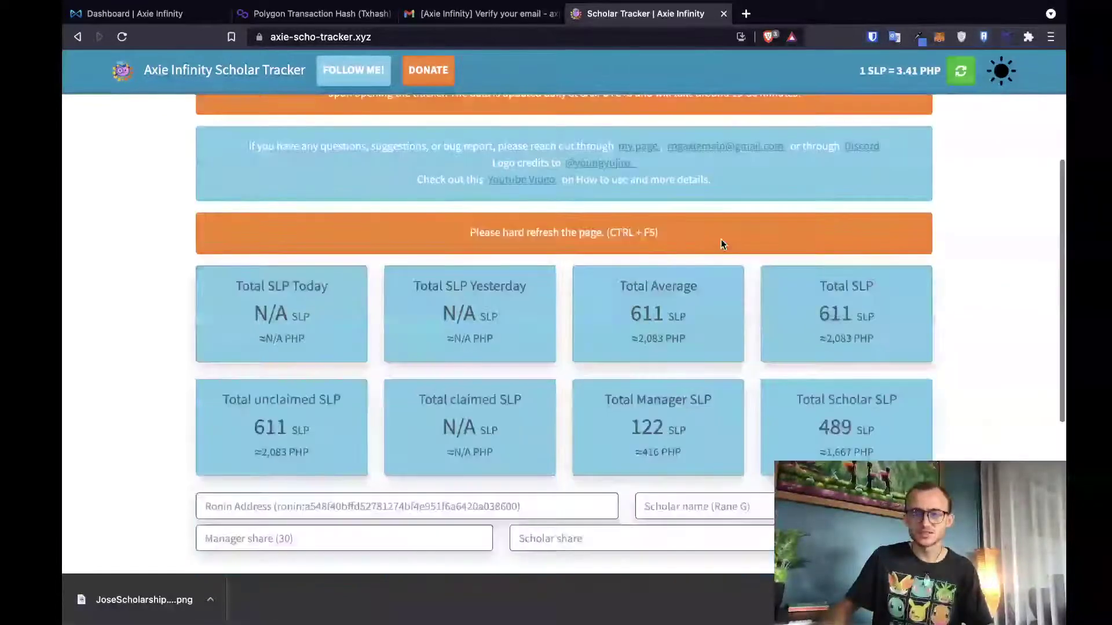
left_click(324, 220)
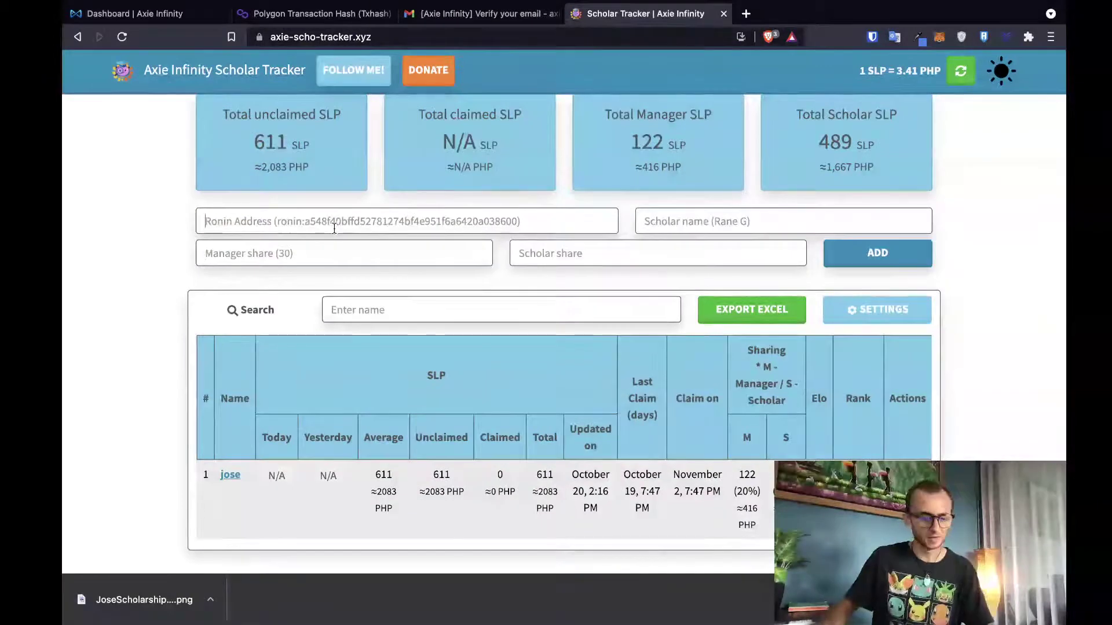
type("ronin:cf5df1fc6aa1f091d7c85805885a9d5c8b3b35ad")
left_click(706, 222)
type("J")
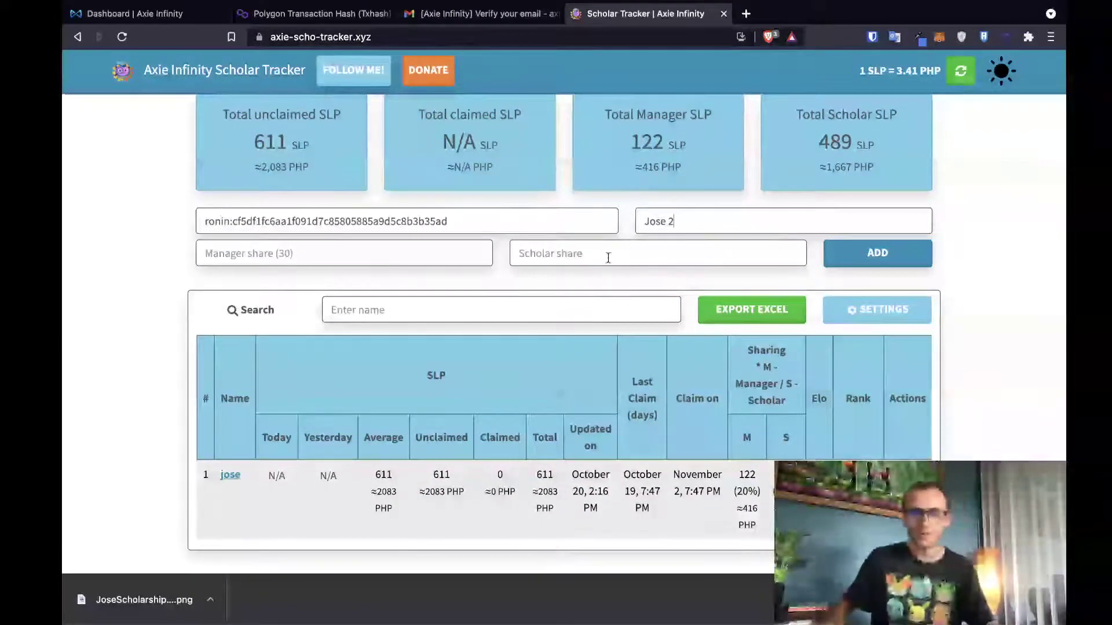
type("20")
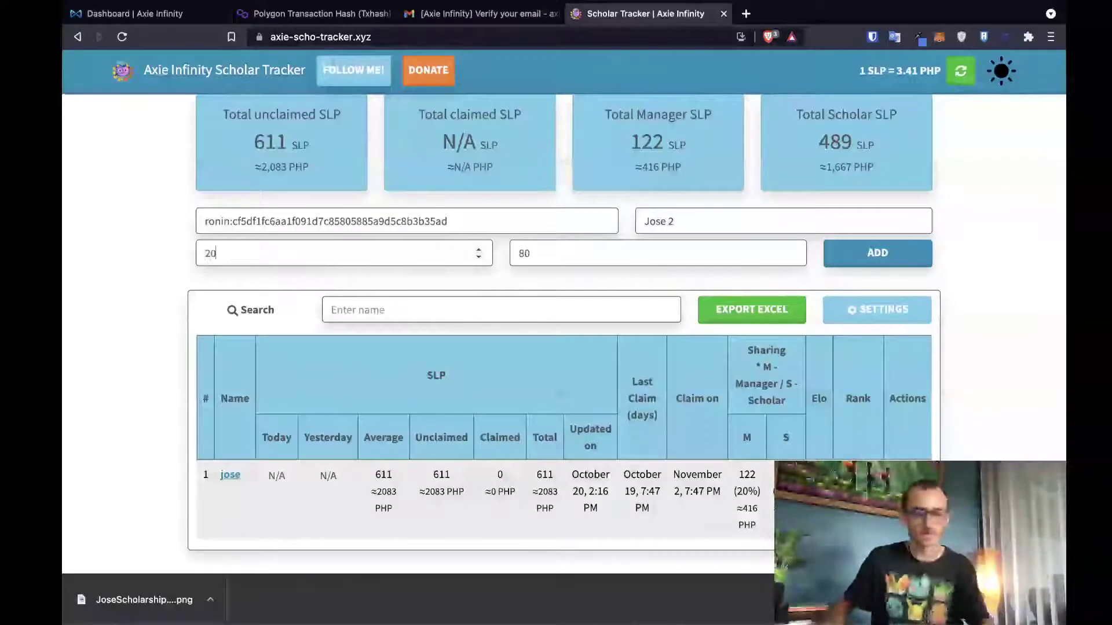
left_click(851, 257)
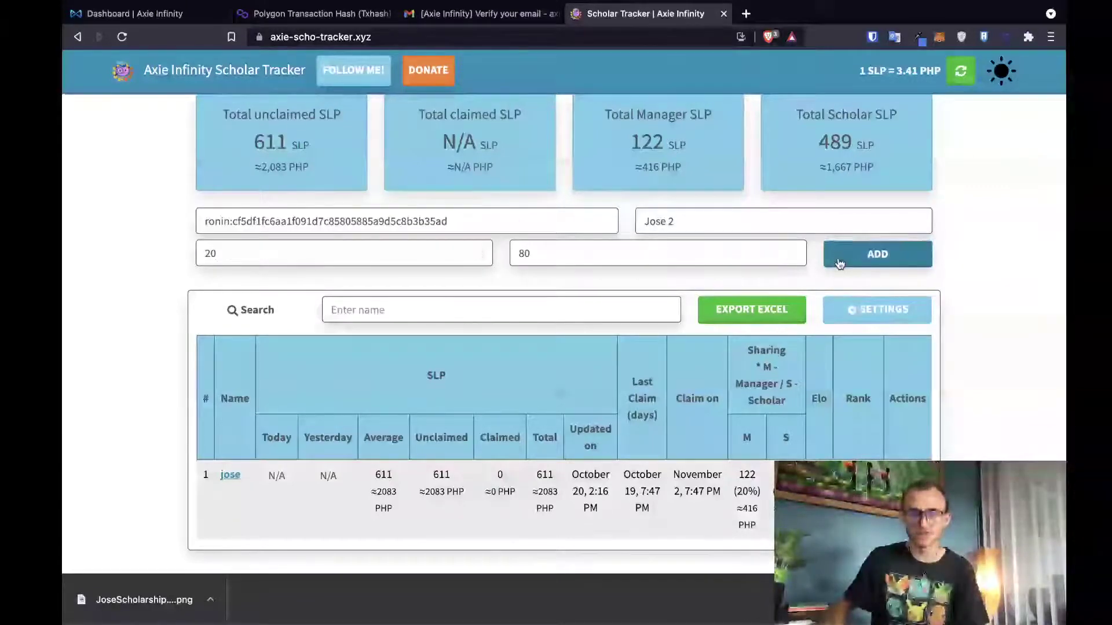
scroll(547, 456, "down", 2)
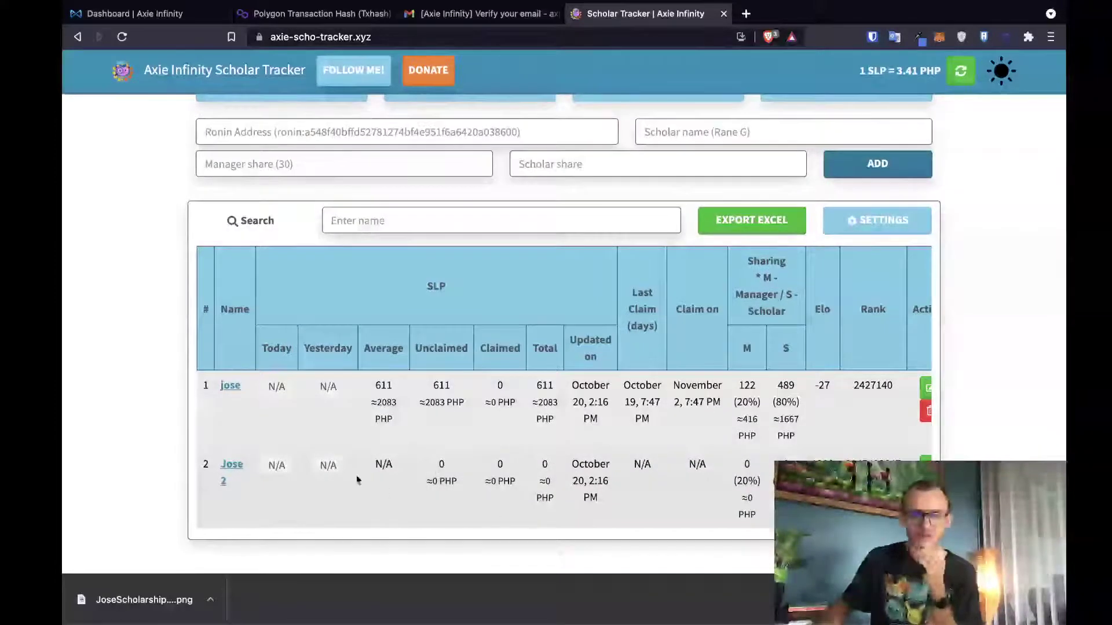
scroll(376, 449, "up", 1)
scroll(377, 447, "down", 1)
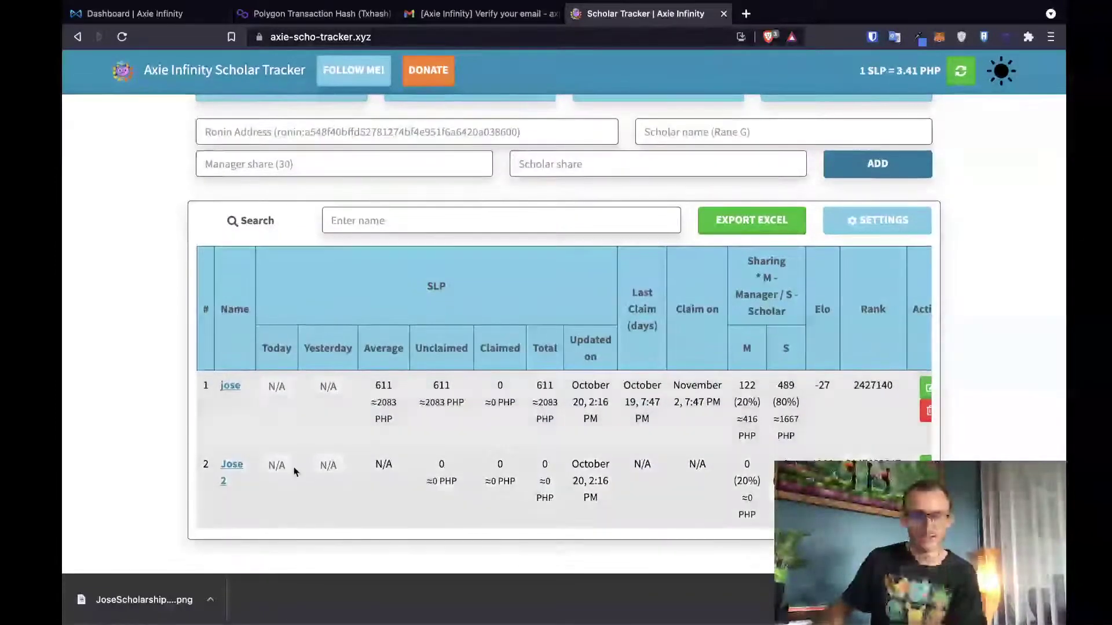
scroll(479, 472, "right", 2)
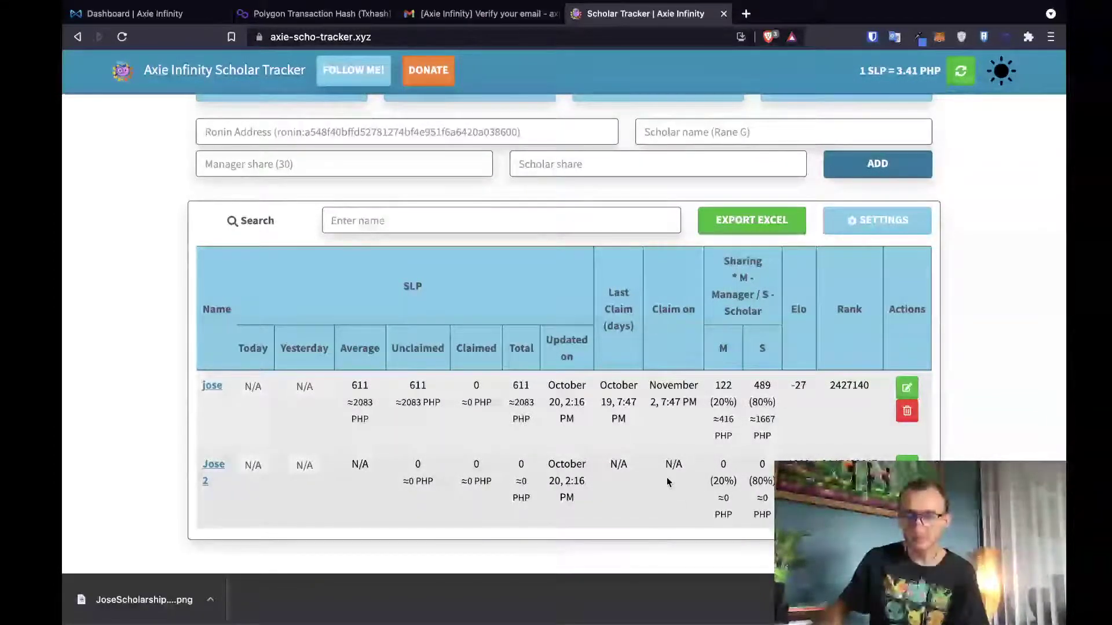
scroll(687, 481, "left", 1)
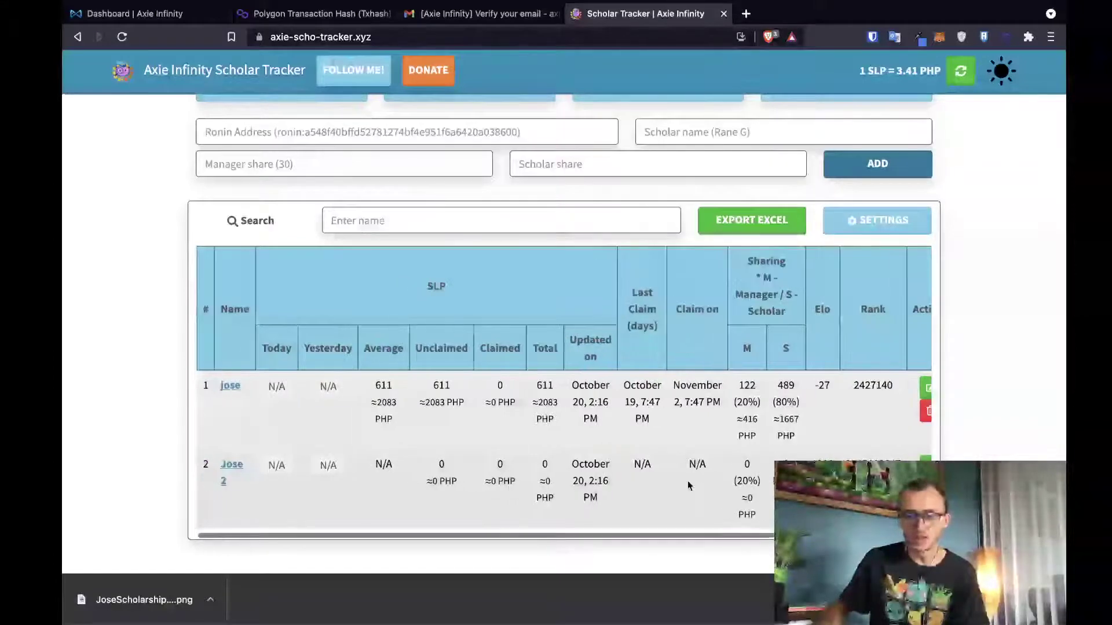
scroll(688, 485, "left", 1)
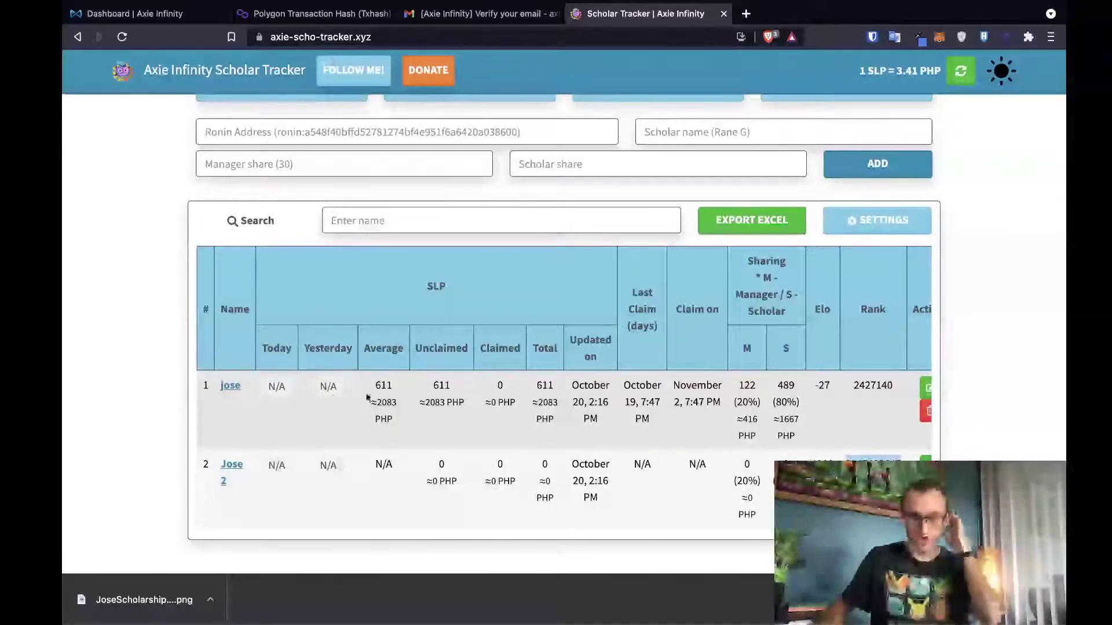
double_click(383, 387)
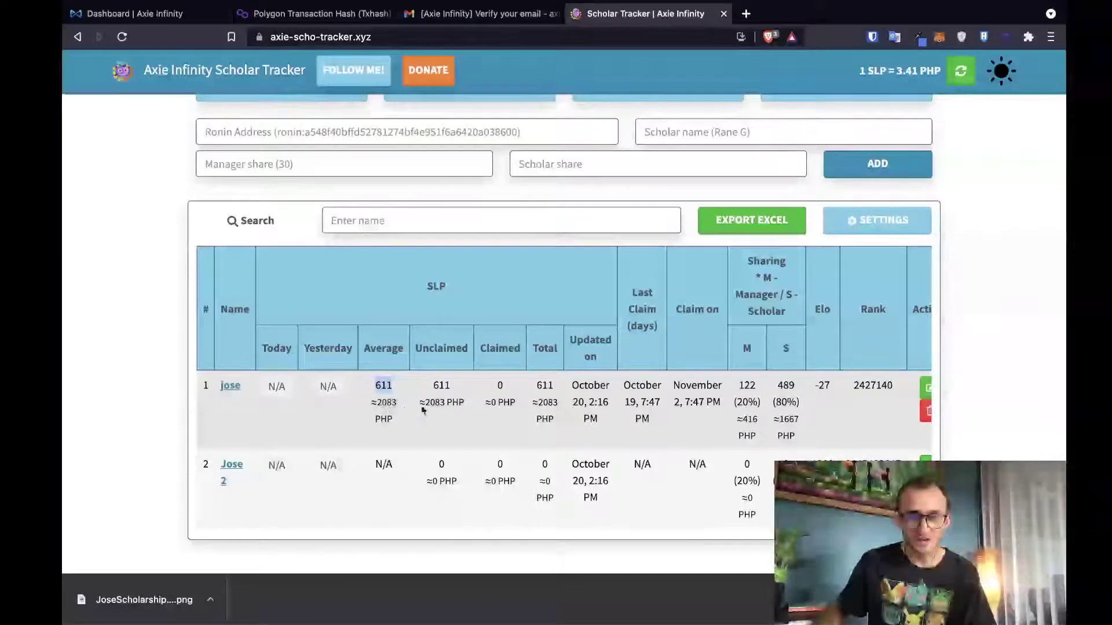
double_click(441, 385)
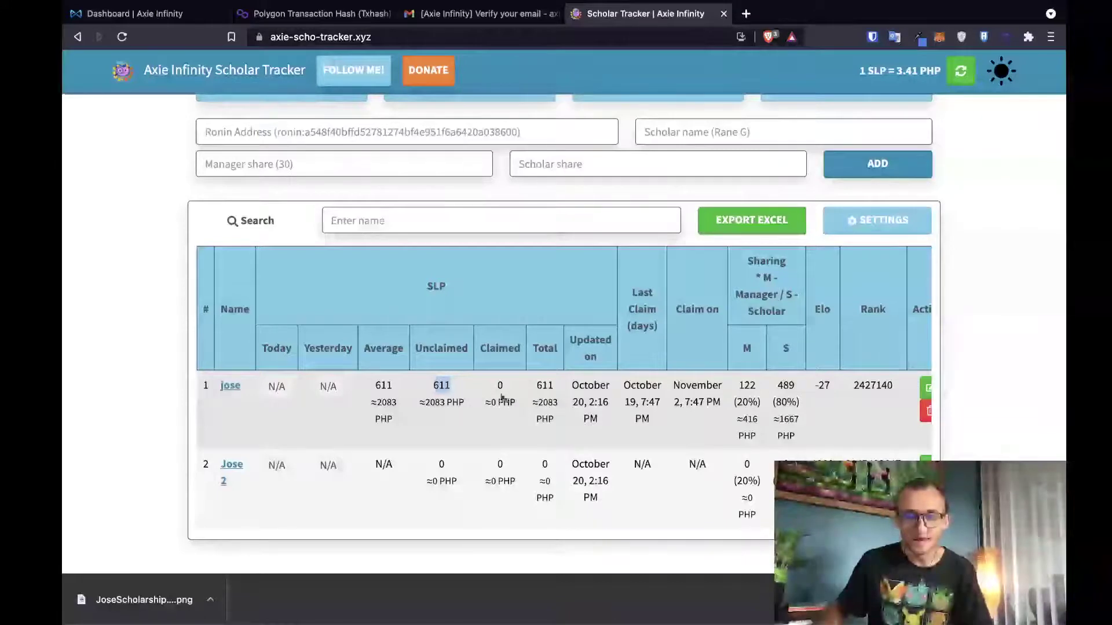
left_click(501, 386)
double_click(501, 387)
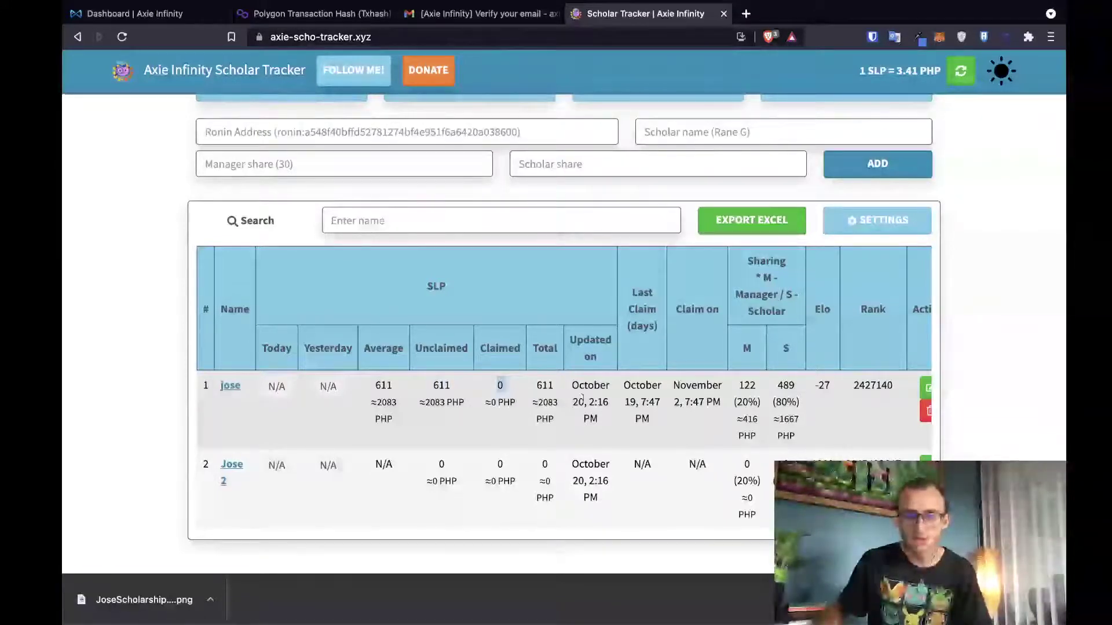
double_click(697, 386)
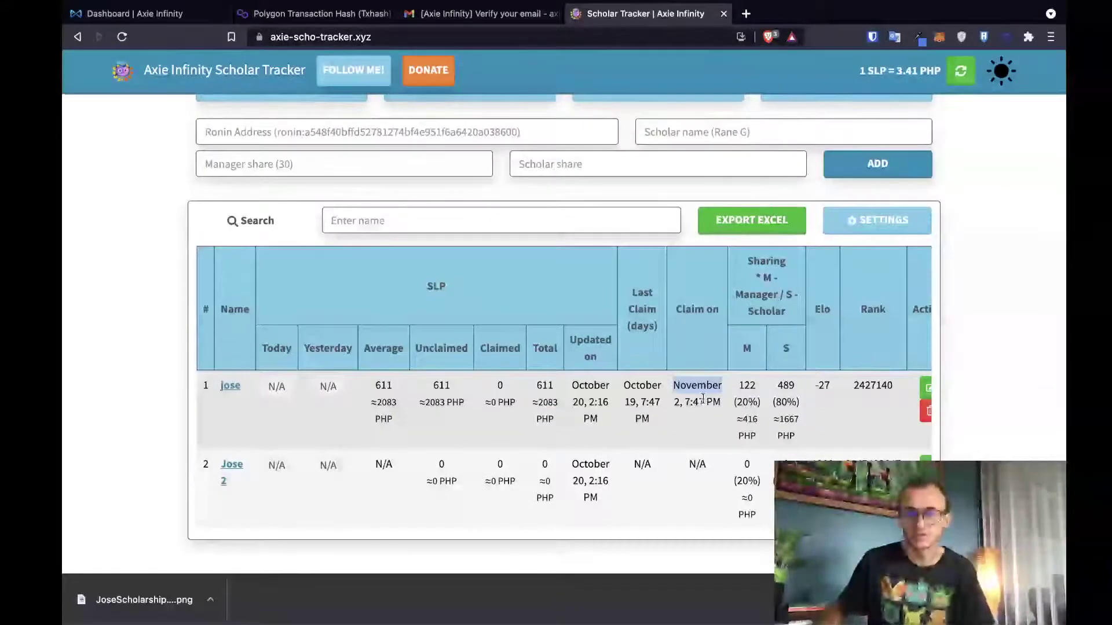
scroll(705, 403, "right", 2)
double_click(723, 386)
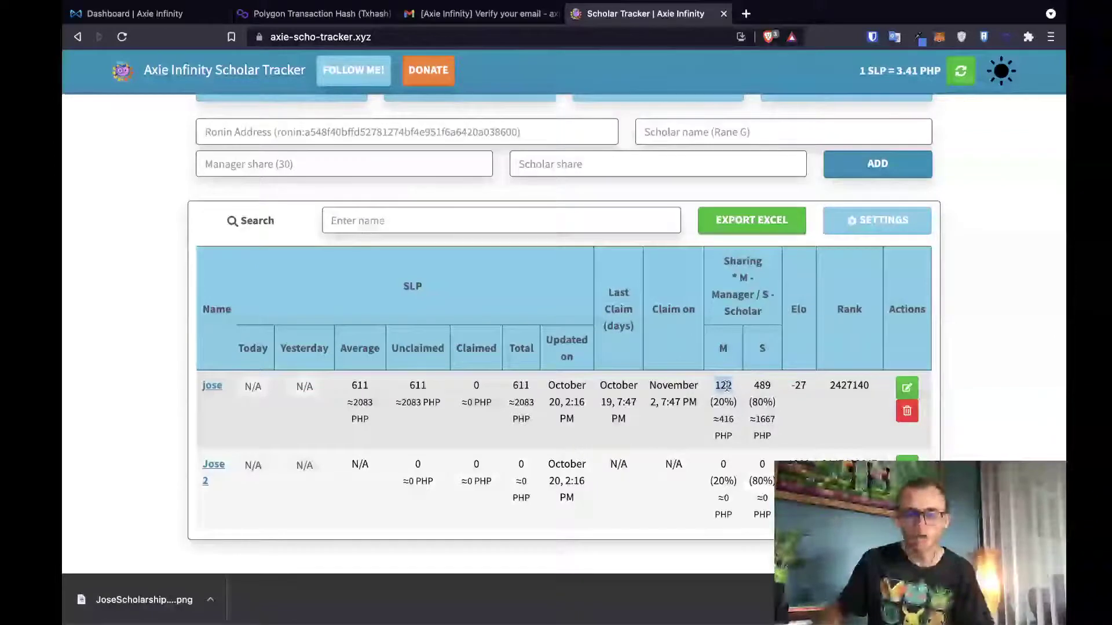
double_click(762, 386)
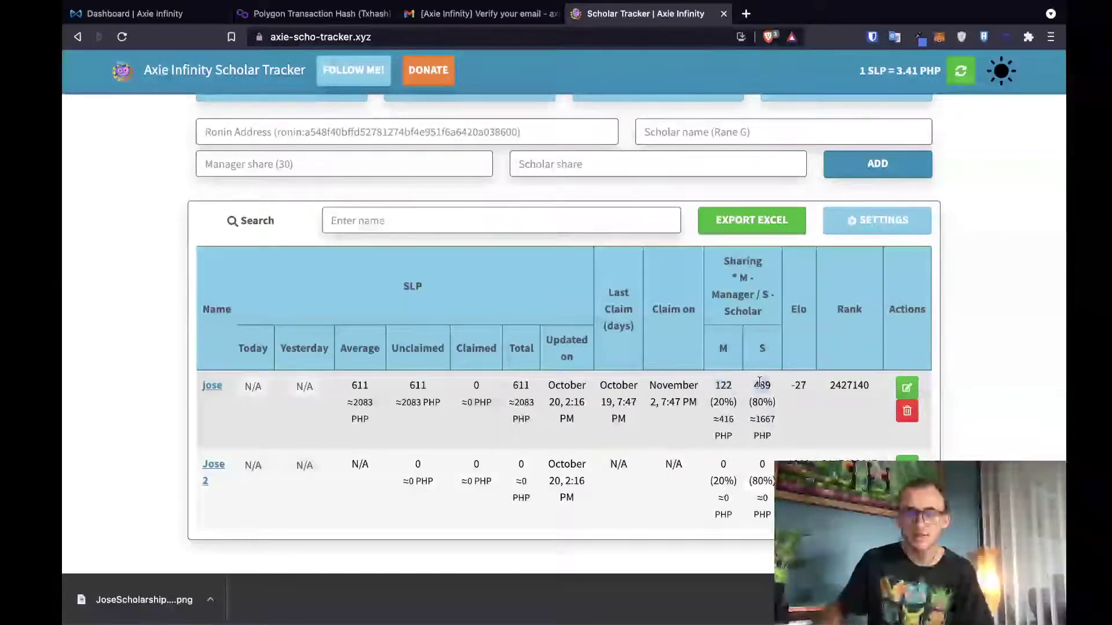